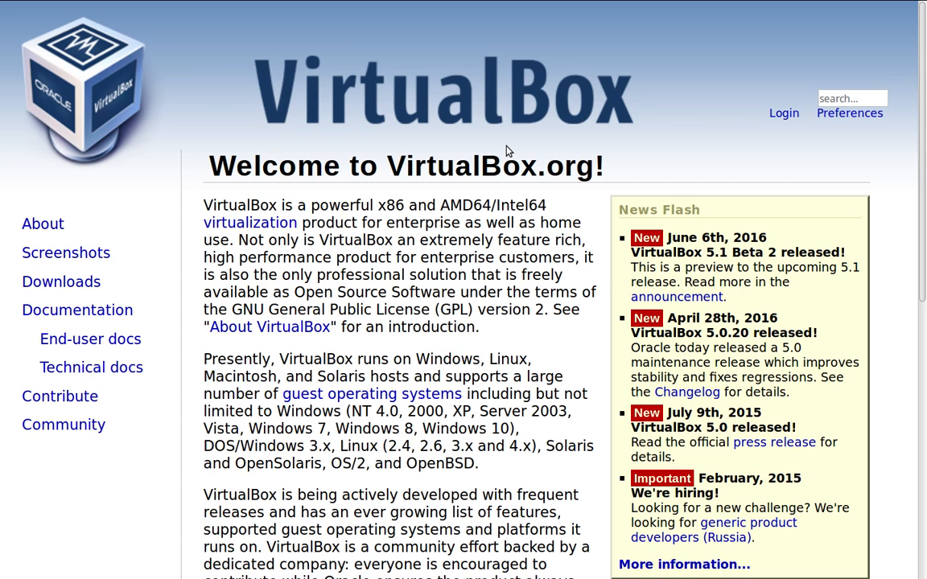
Switch to Software Manager to view the virtualbox search results, and return to the VirtualBox website
{"action": "key", "text": "alt+Tab"}
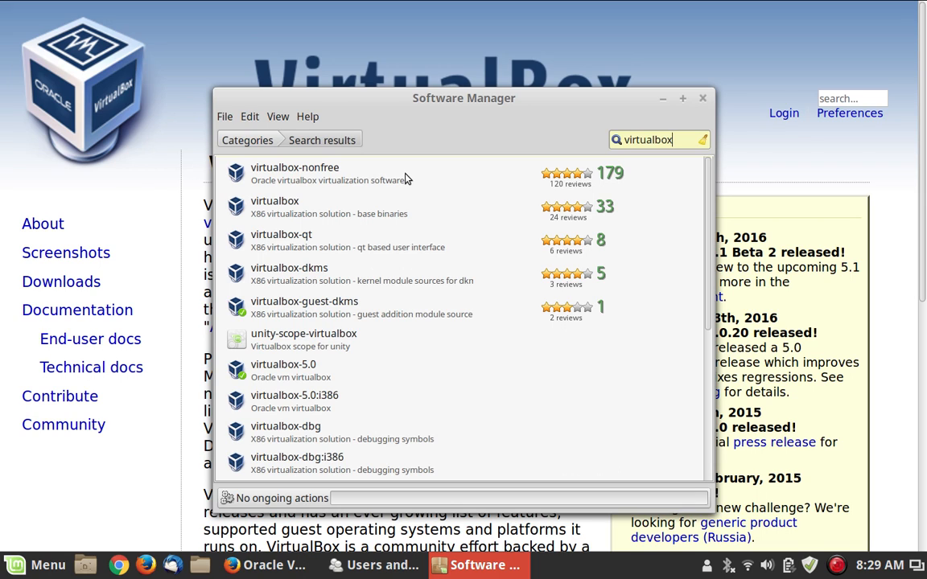
{"action": "left_click", "coordinate": [432, 29]}
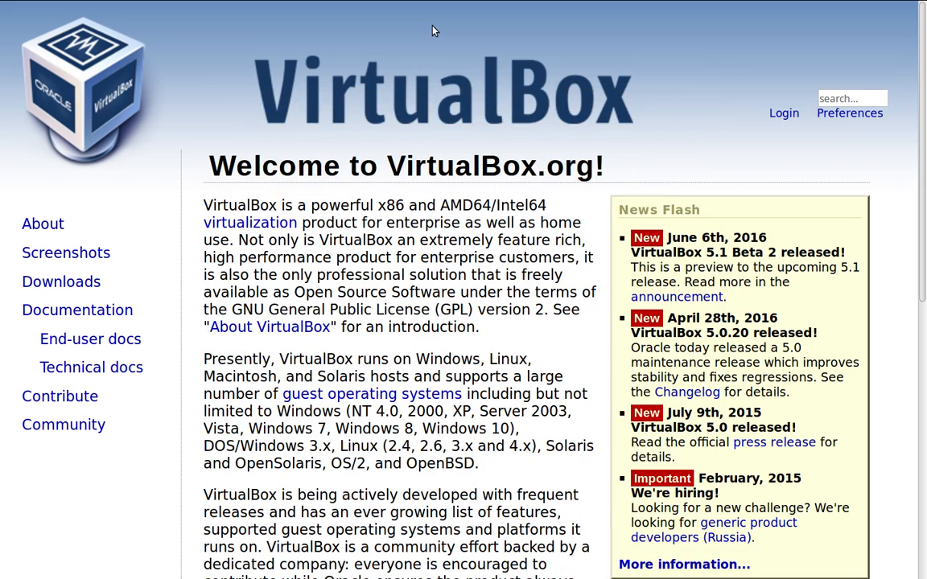
Open the download page of VirtualBox 5.0.20 for Linux hosts from the VirtualBox website's downloads
{"action": "left_click", "coordinate": [93, 252]}
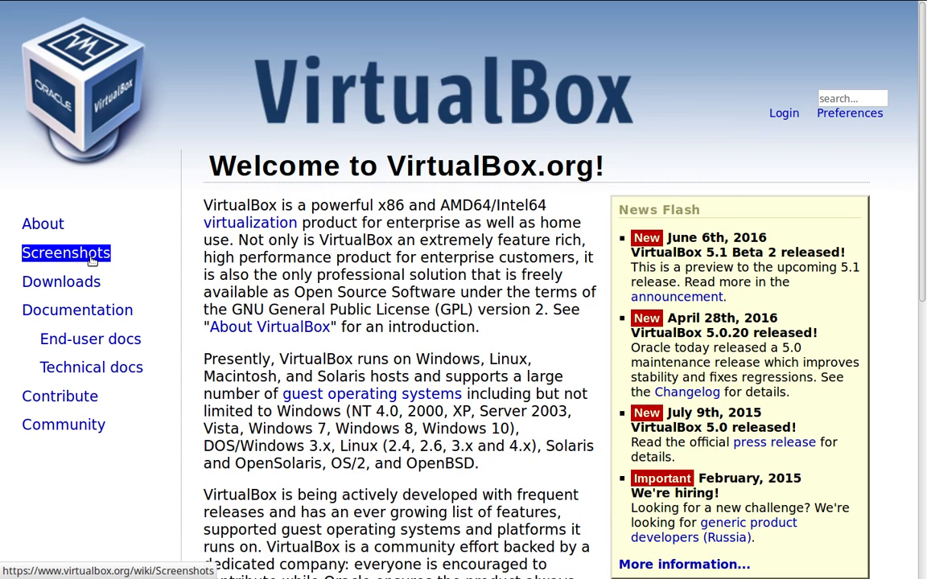
{"action": "left_click", "coordinate": [85, 281]}
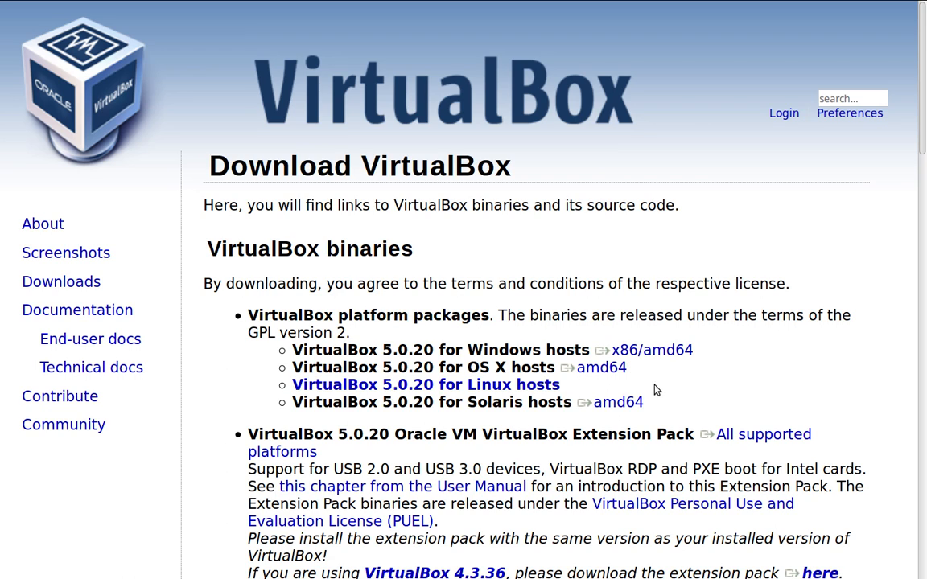
{"action": "left_click", "coordinate": [717, 441]}
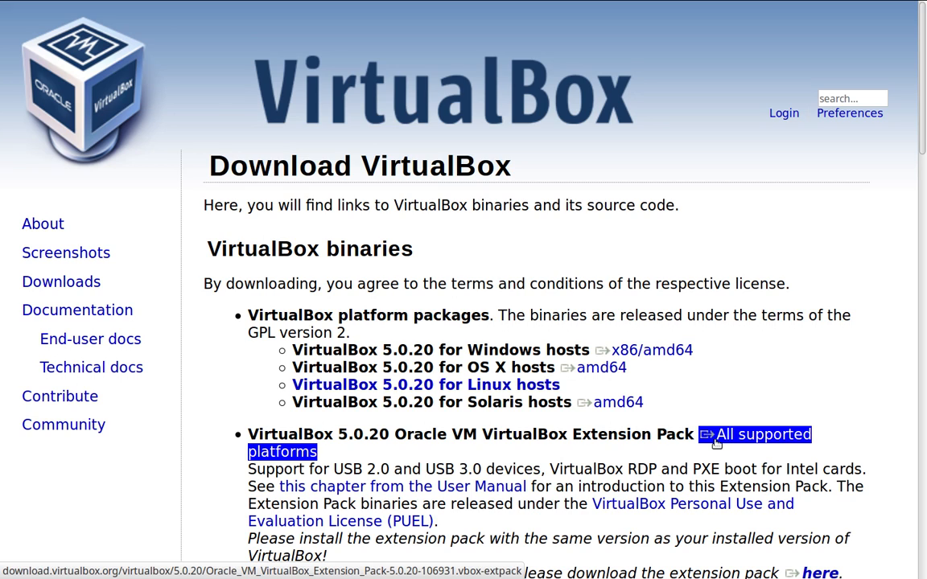
{"action": "left_click", "coordinate": [535, 387]}
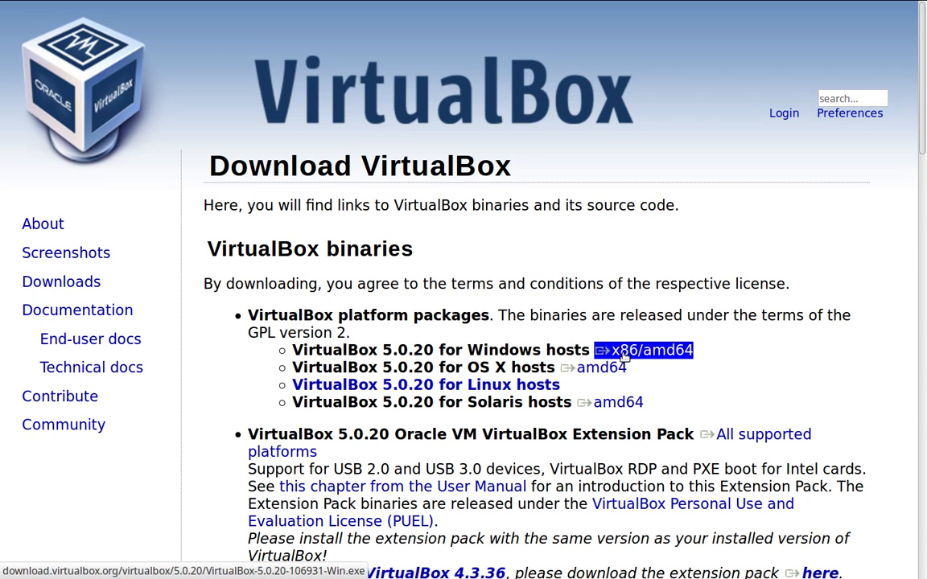
{"action": "left_click", "coordinate": [519, 385]}
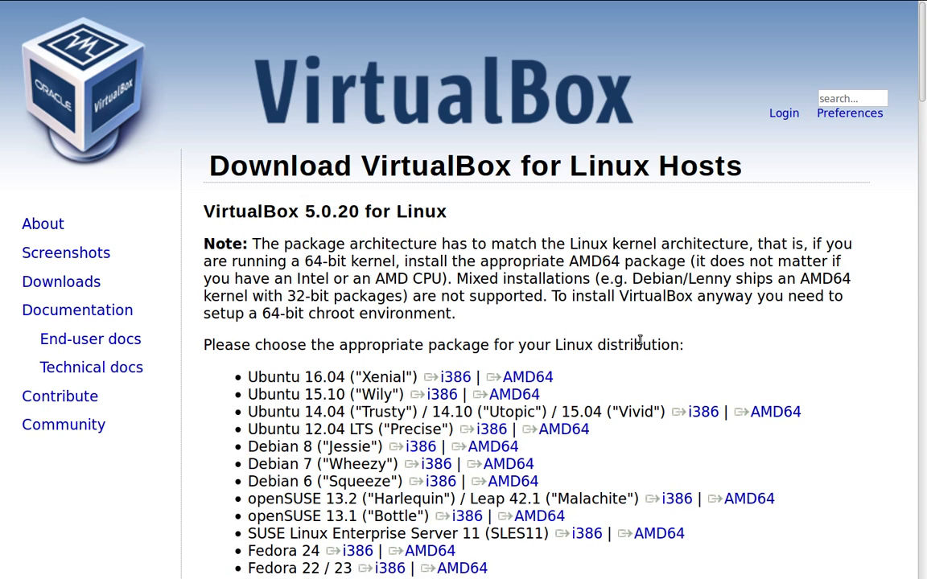
Examine the i386 and AMD64 packages offered for each Linux distribution, including the Ubuntu 14.04 entry
{"action": "scroll", "coordinate": [640, 342], "scroll_direction": "down", "scroll_amount": 5}
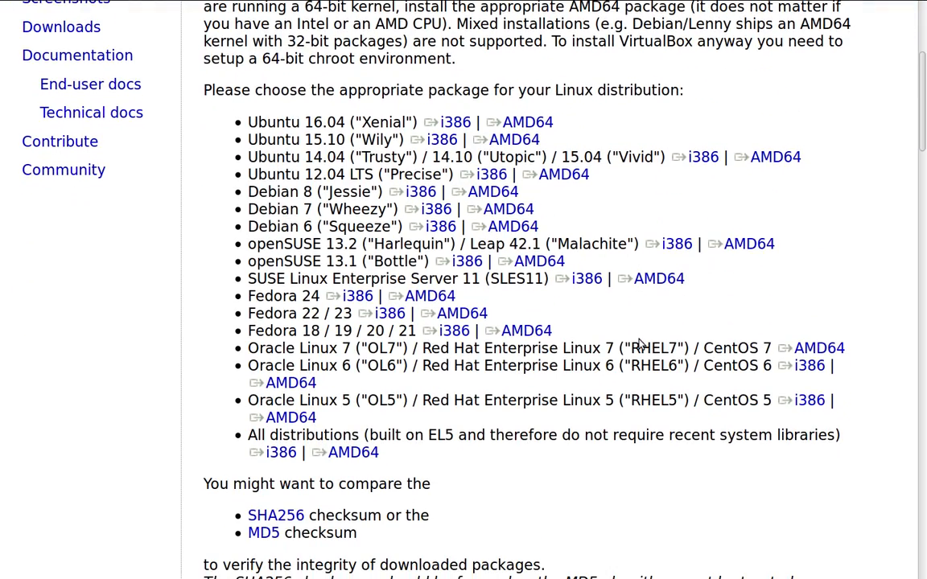
{"action": "scroll", "coordinate": [642, 338], "scroll_direction": "down", "scroll_amount": 1}
{"action": "scroll", "coordinate": [642, 338], "scroll_direction": "up", "scroll_amount": 1}
{"action": "left_click", "coordinate": [532, 262]}
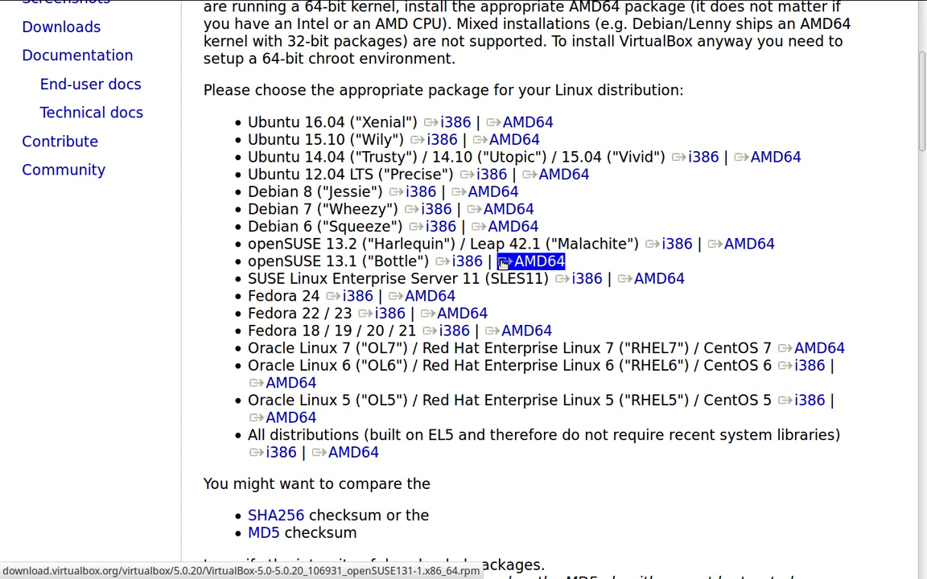
{"action": "left_click", "coordinate": [495, 209]}
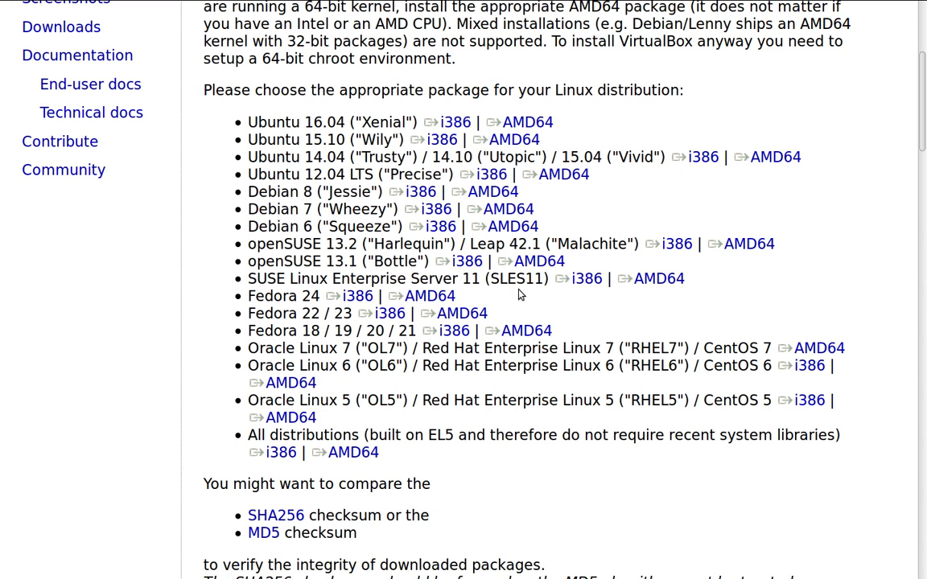
{"action": "scroll", "coordinate": [521, 286], "scroll_direction": "up", "scroll_amount": 3}
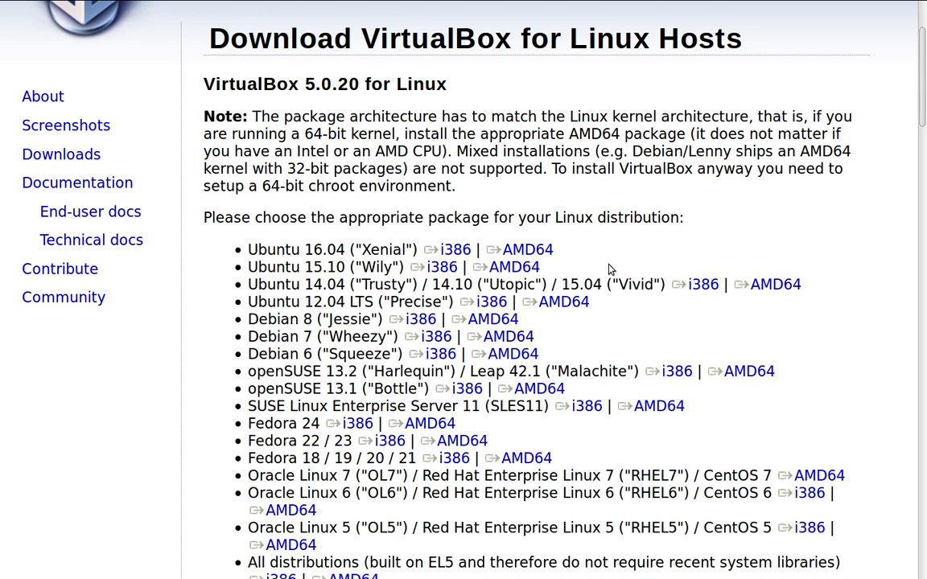
{"action": "left_click", "coordinate": [752, 285]}
{"action": "left_click", "coordinate": [769, 285]}
{"action": "scroll", "coordinate": [697, 223], "scroll_direction": "up", "scroll_amount": 3}
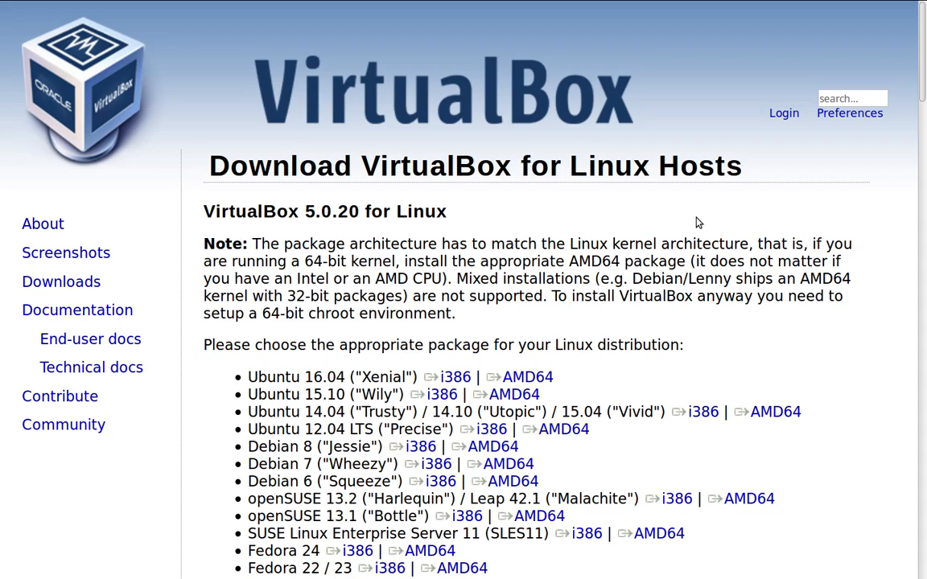
Read through the repository, signing key and dkms instructions for Debian-based and RPM-based Linux distributions
{"action": "scroll", "coordinate": [699, 222], "scroll_direction": "down", "scroll_amount": 5}
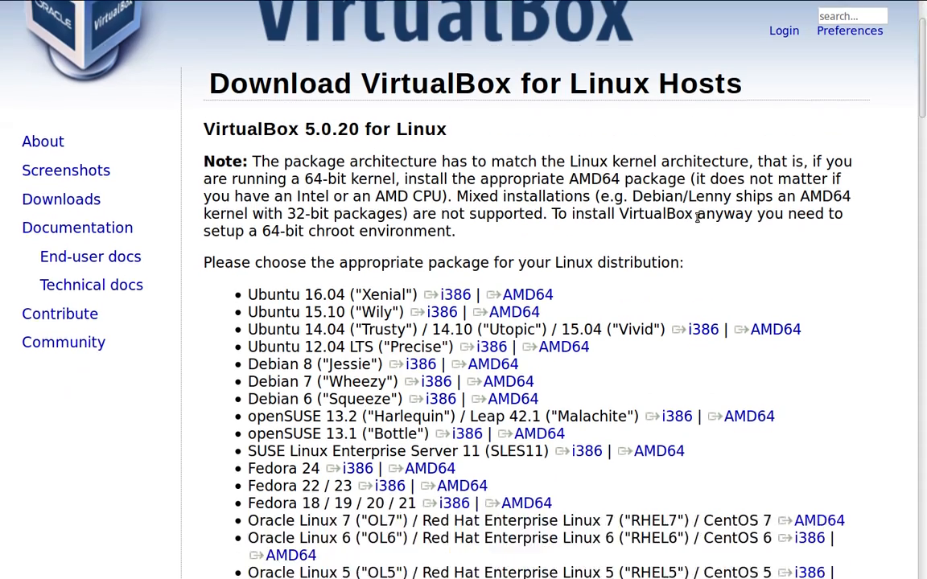
{"action": "scroll", "coordinate": [699, 221], "scroll_direction": "down", "scroll_amount": 14}
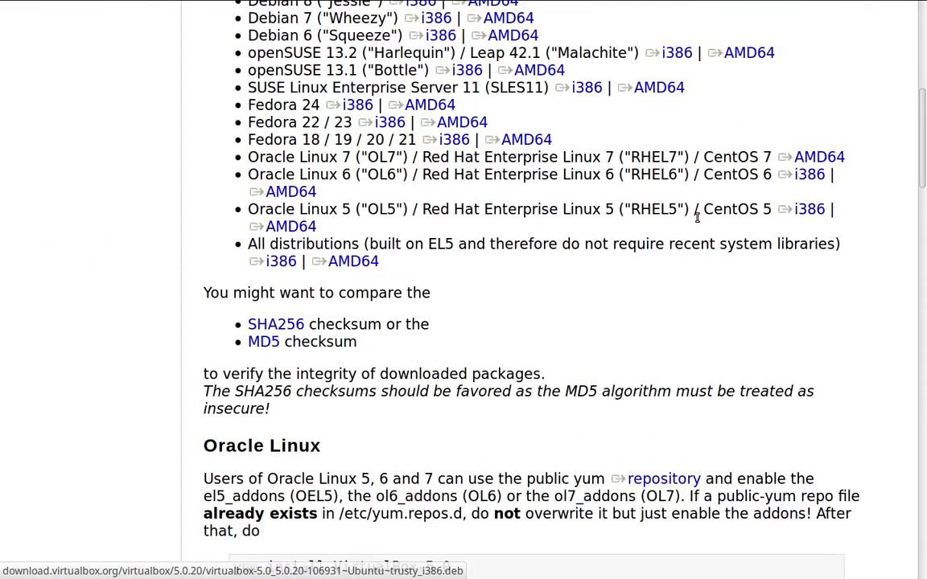
{"action": "scroll", "coordinate": [698, 221], "scroll_direction": "down", "scroll_amount": 9}
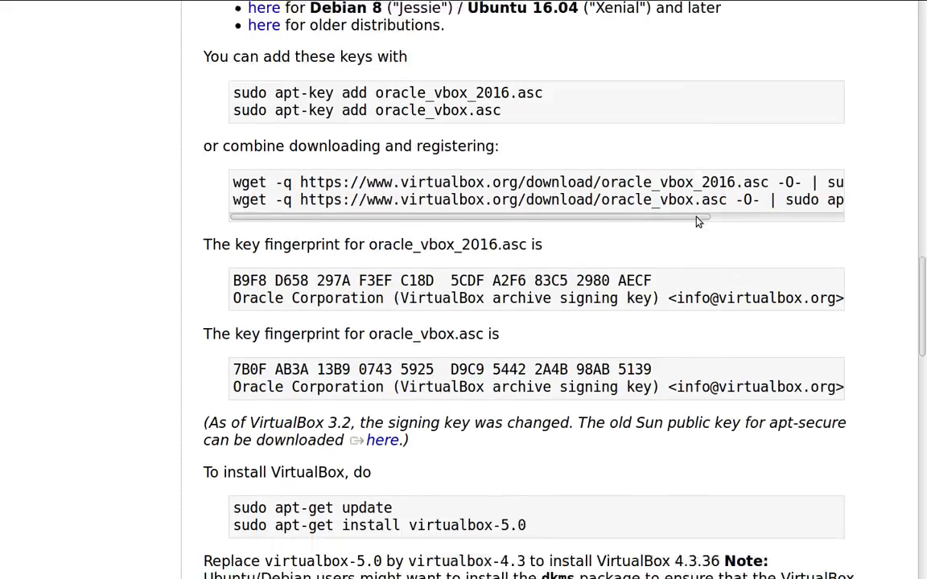
{"action": "scroll", "coordinate": [696, 217], "scroll_direction": "down", "scroll_amount": 6}
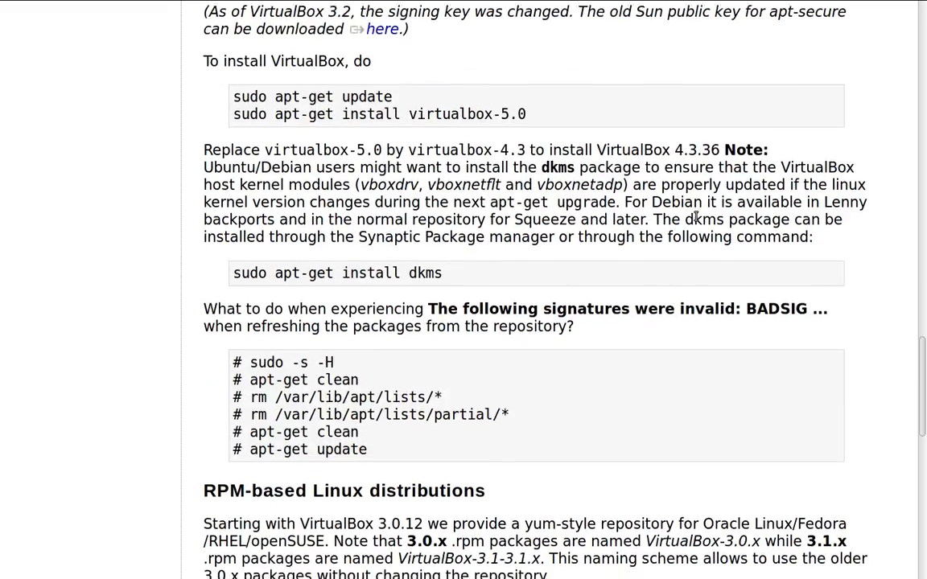
{"action": "scroll", "coordinate": [697, 219], "scroll_direction": "down", "scroll_amount": 5}
{"action": "scroll", "coordinate": [697, 220], "scroll_direction": "down", "scroll_amount": 9}
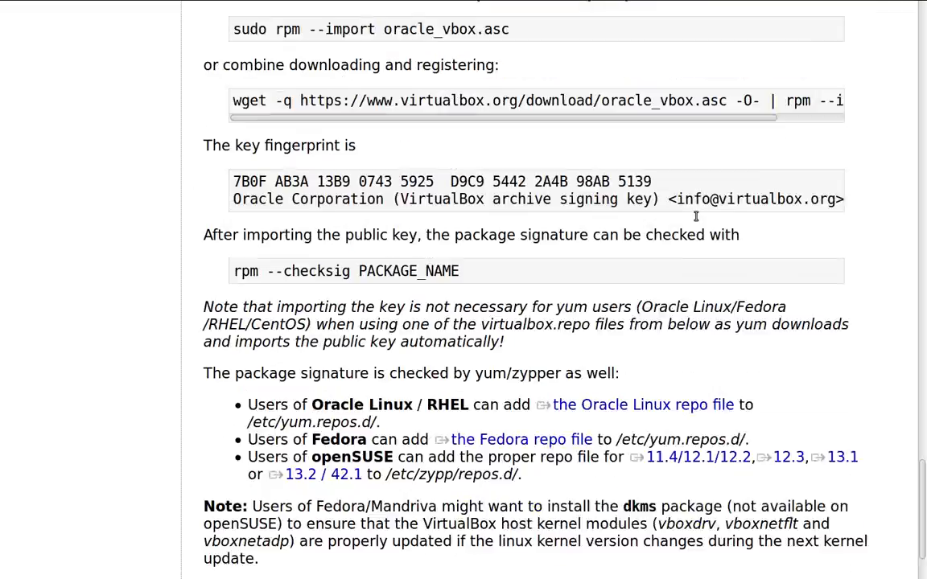
{"action": "scroll", "coordinate": [697, 218], "scroll_direction": "up", "scroll_amount": 20}
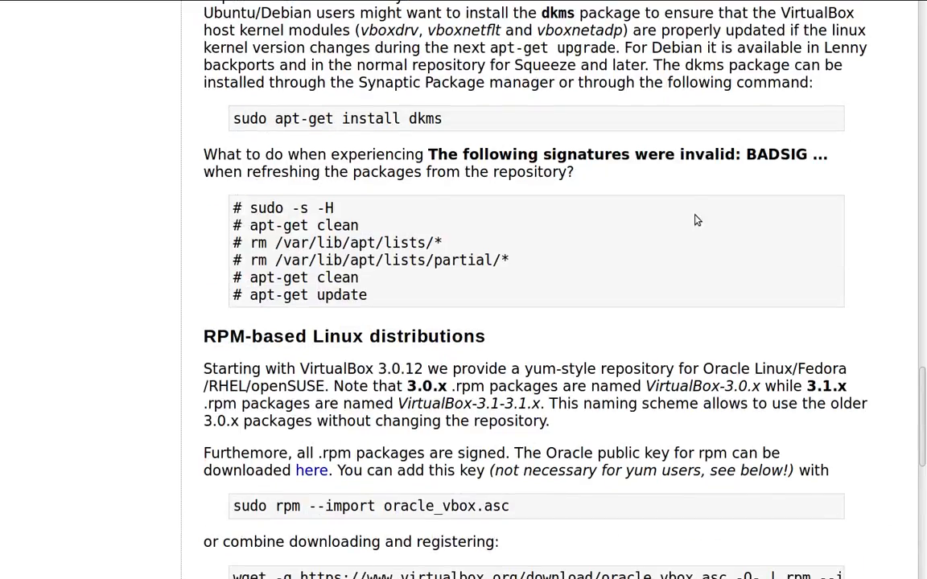
{"action": "scroll", "coordinate": [697, 219], "scroll_direction": "up", "scroll_amount": 16}
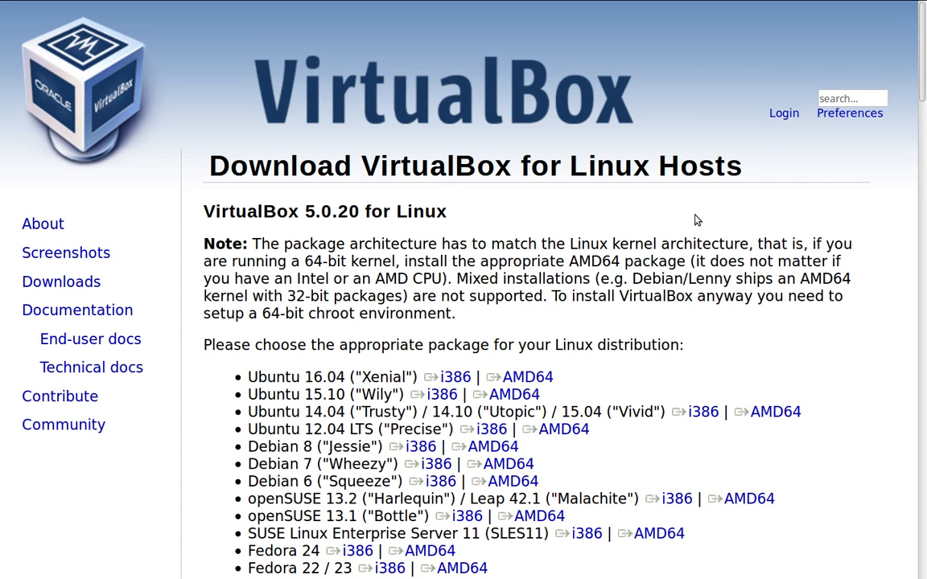
Switch to Users and Groups, check the administrator account for membership in the vboxusers group, and close the window
{"action": "key", "text": "alt+Tab"}
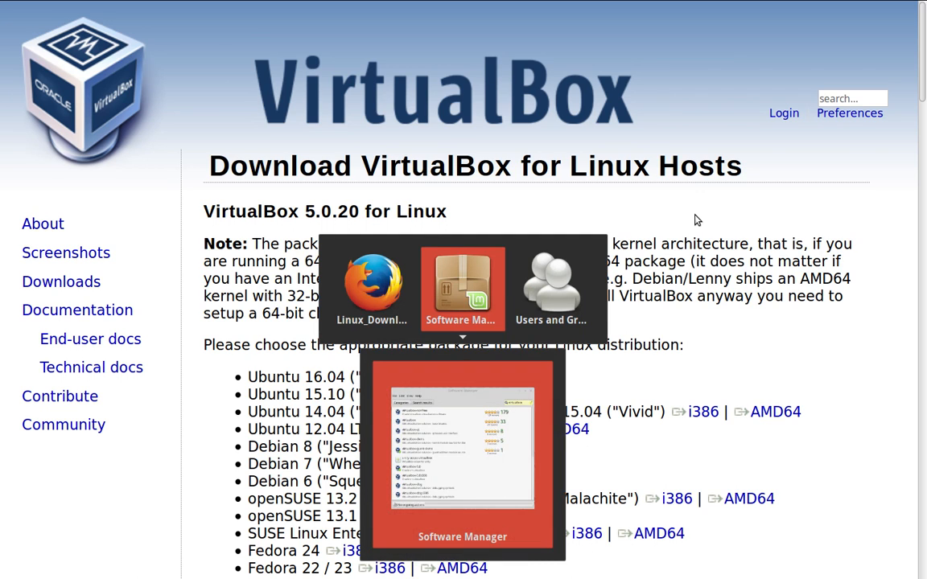
{"action": "key", "text": "alt+Tab"}
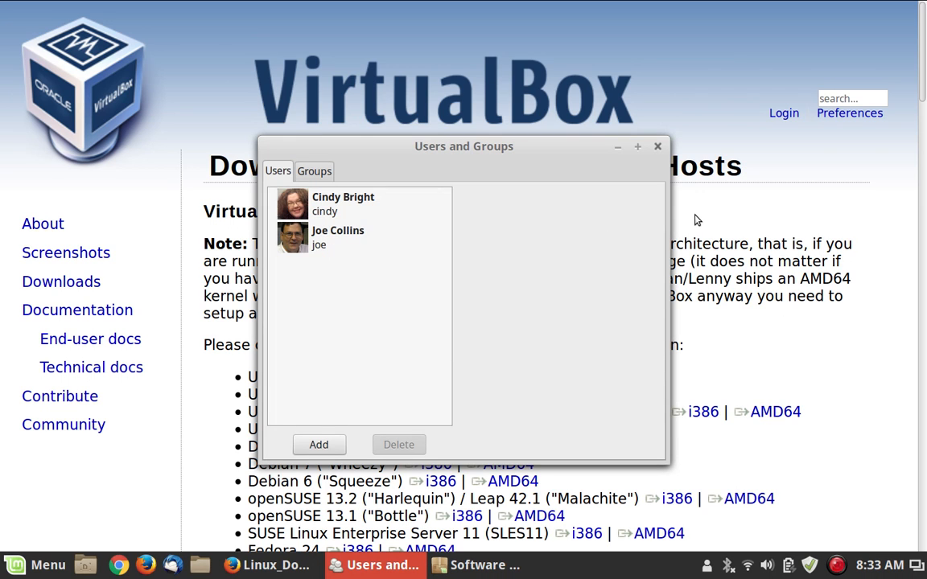
{"action": "left_click", "coordinate": [335, 245]}
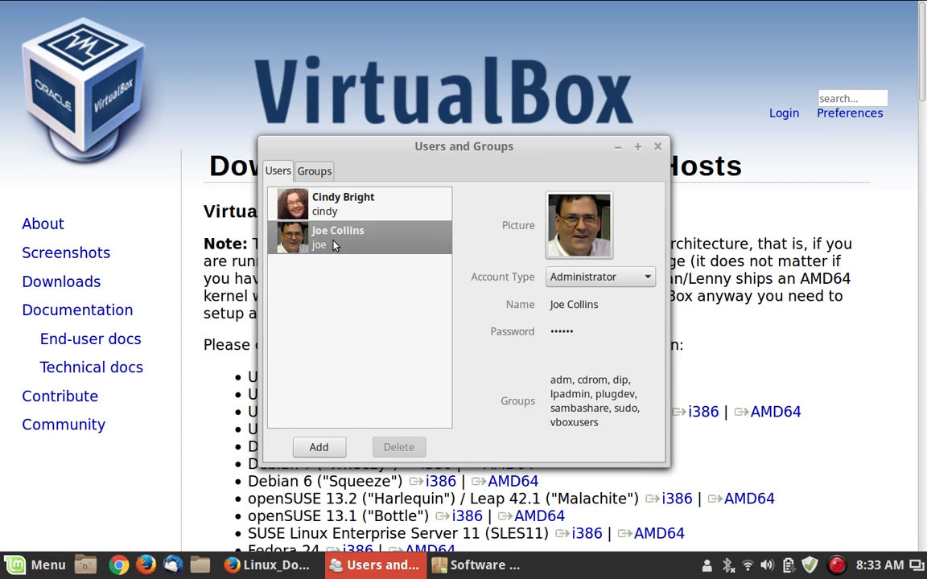
{"action": "left_click", "coordinate": [566, 402]}
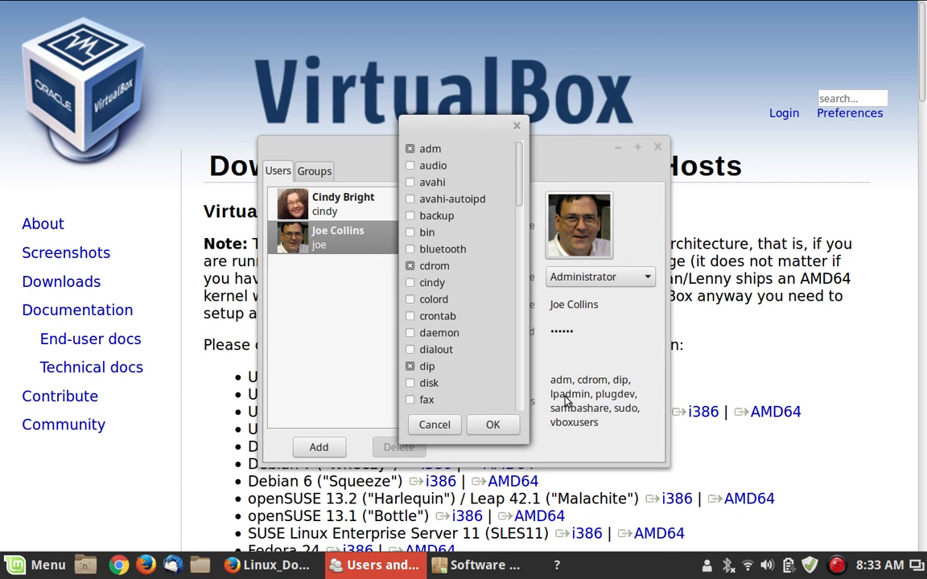
{"action": "scroll", "coordinate": [493, 373], "scroll_direction": "down", "scroll_amount": 10}
{"action": "scroll", "coordinate": [496, 371], "scroll_direction": "down", "scroll_amount": 3}
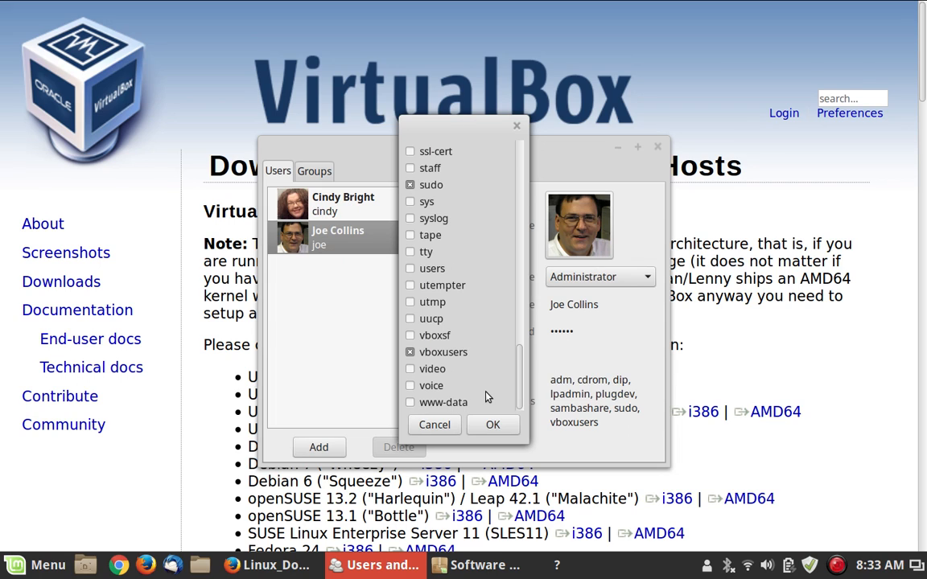
{"action": "left_click", "coordinate": [517, 127]}
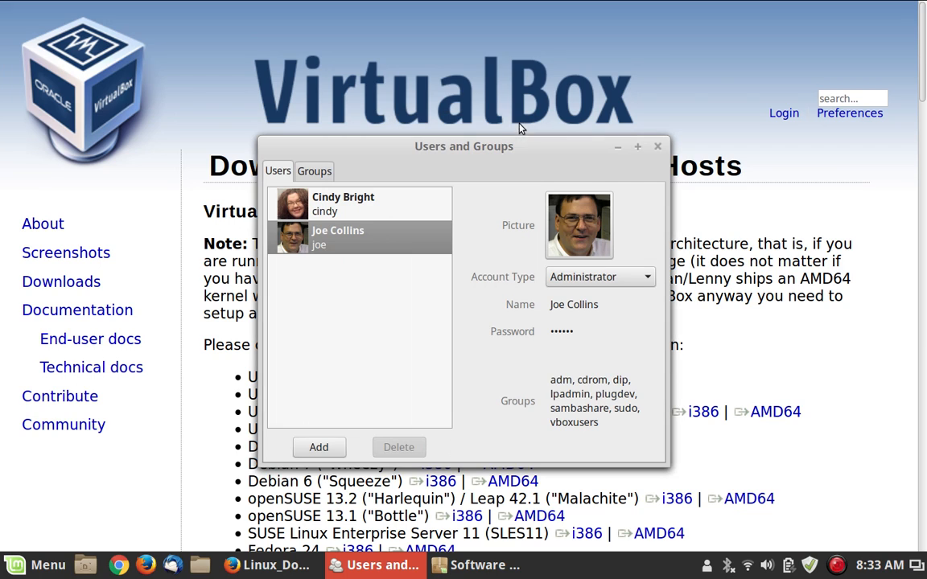
{"action": "left_click", "coordinate": [657, 148]}
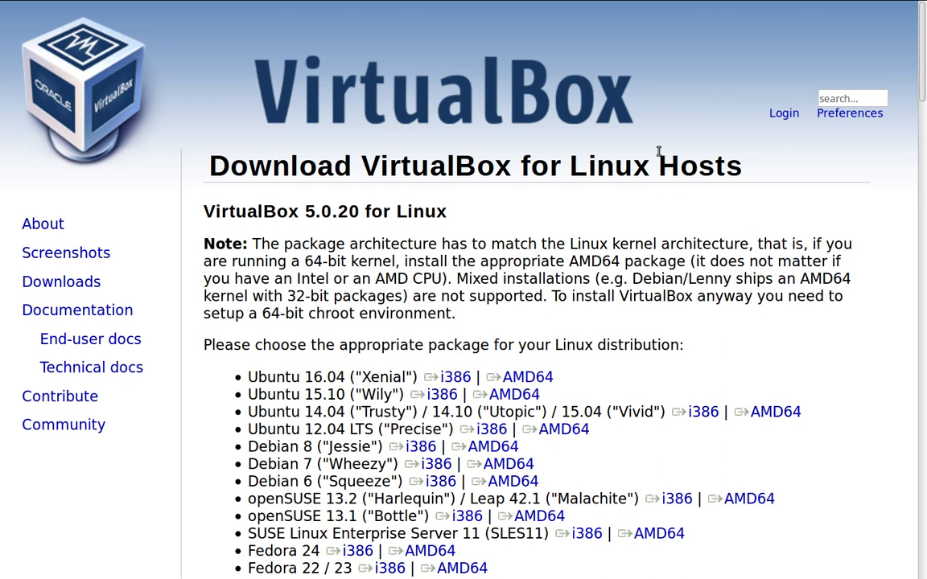
Switch to VirtualBox Manager and start a new Linux virtual machine named Ubuntu, version Ubuntu (64-bit), with 1532 MB of memory
{"action": "key", "text": "ctrl+alt+Left"}
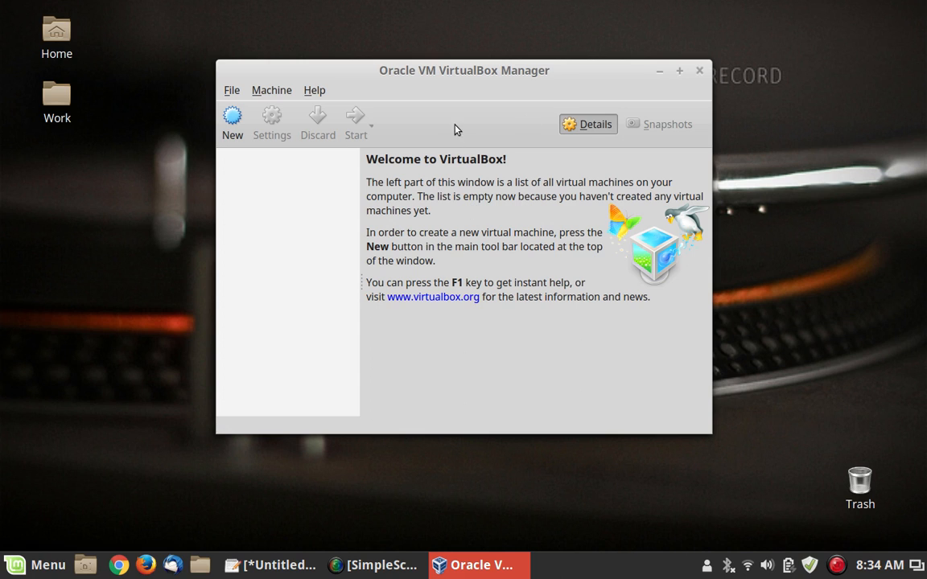
{"action": "left_click", "coordinate": [231, 129]}
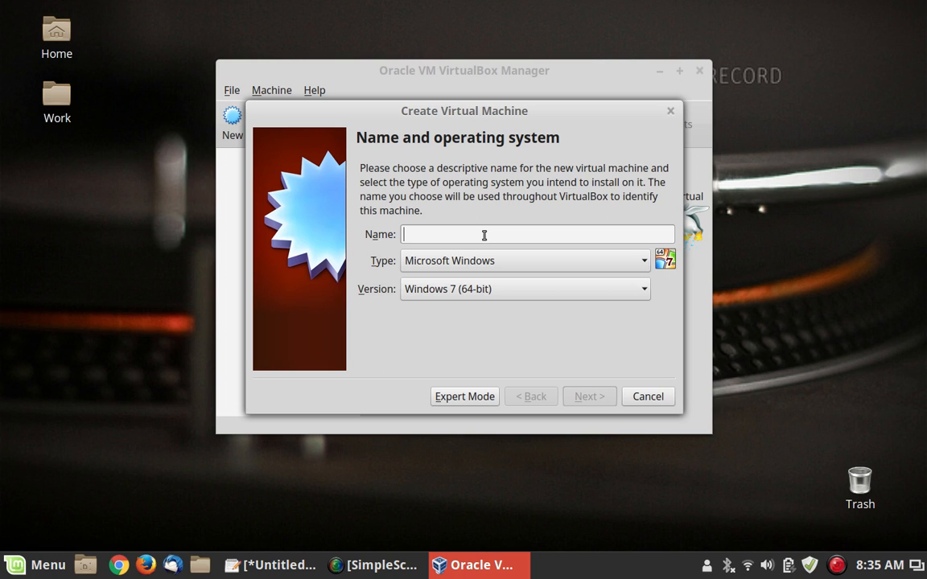
{"action": "type", "text": "Ubun"}
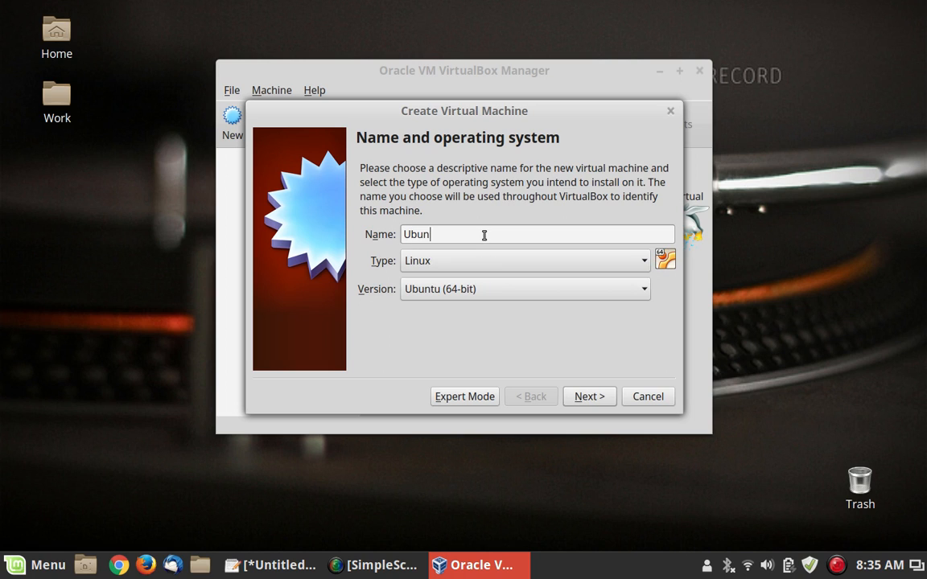
{"action": "type", "text": "tu"}
{"action": "left_click", "coordinate": [588, 397]}
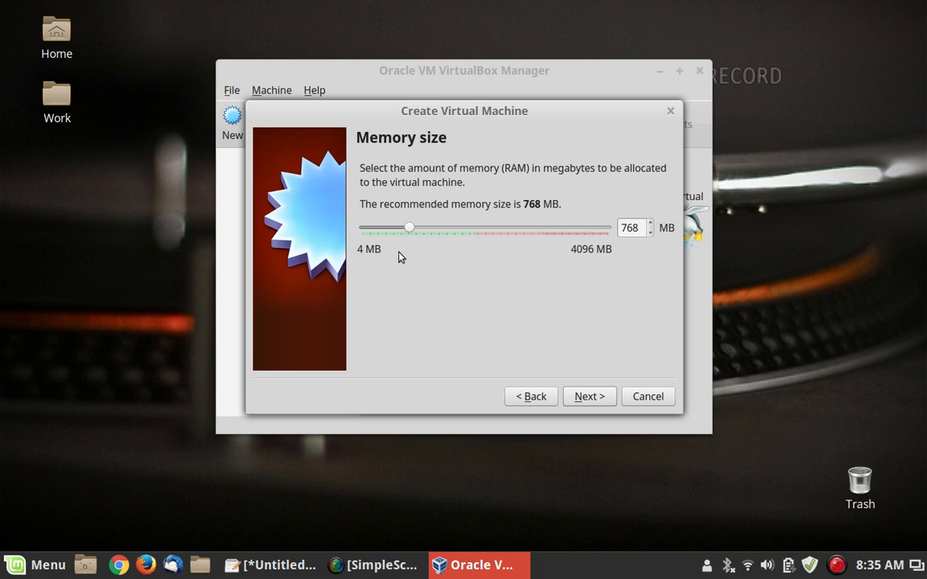
{"action": "left_click_drag", "start_coordinate": [410, 228], "coordinate": [458, 223]}
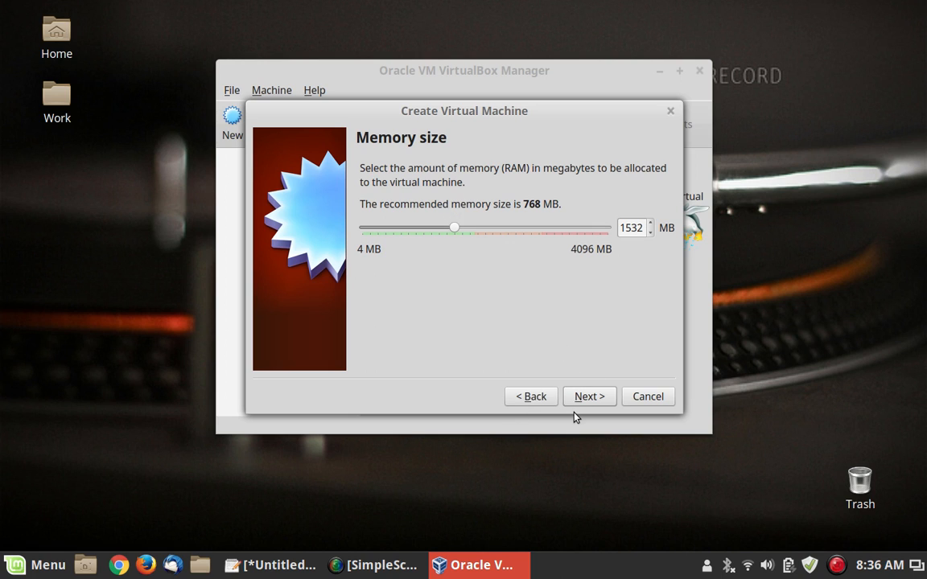
{"action": "left_click", "coordinate": [589, 398]}
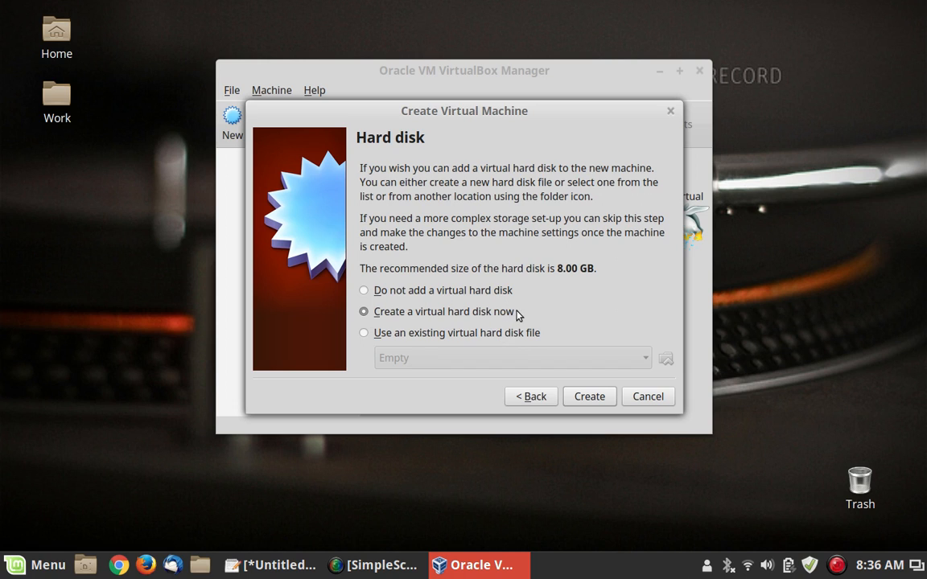
Create a dynamically allocated VDI virtual hard disk named Ubuntu with a size of 32.00 GB
{"action": "left_click", "coordinate": [587, 399]}
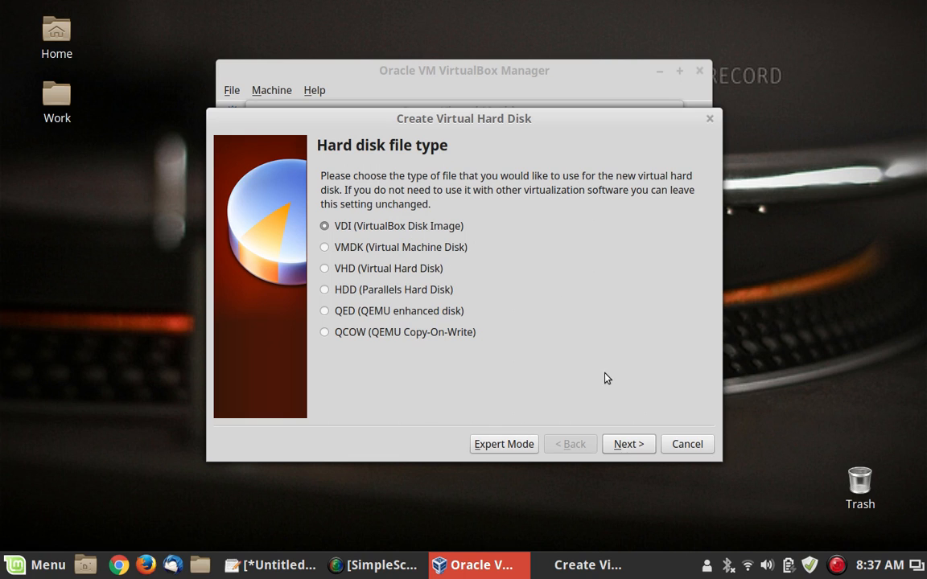
{"action": "left_click", "coordinate": [631, 441]}
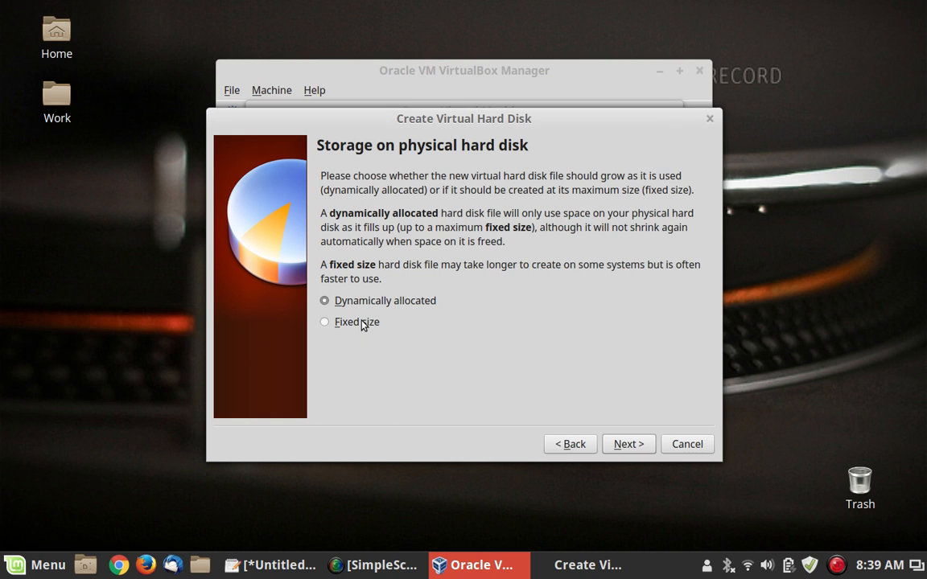
{"action": "left_click", "coordinate": [608, 444]}
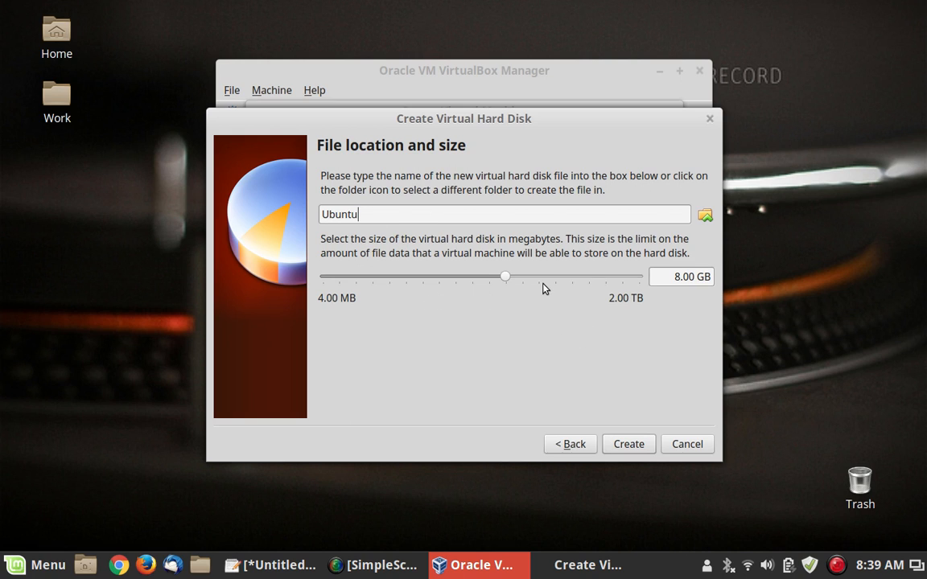
{"action": "mouse_move", "coordinate": [563, 282]}
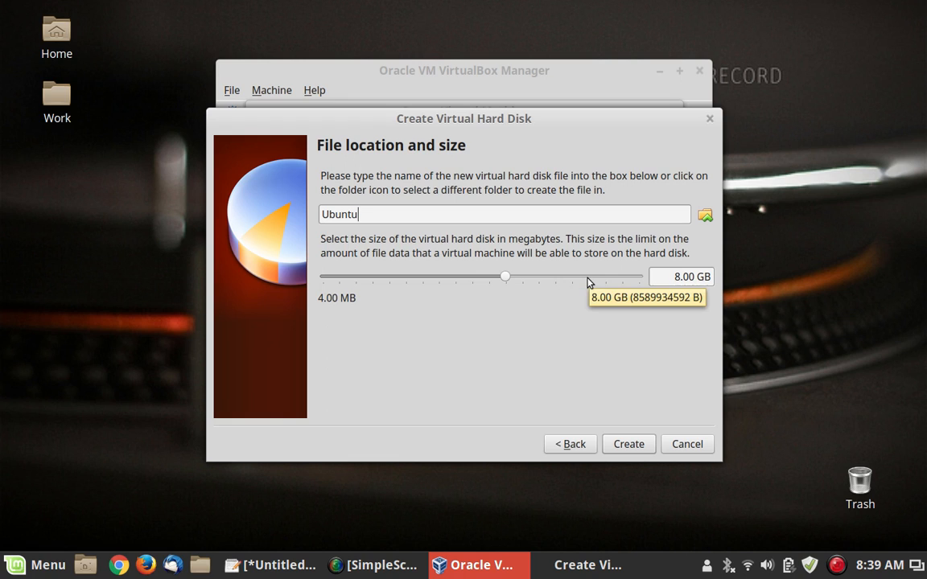
{"action": "left_click", "coordinate": [588, 278]}
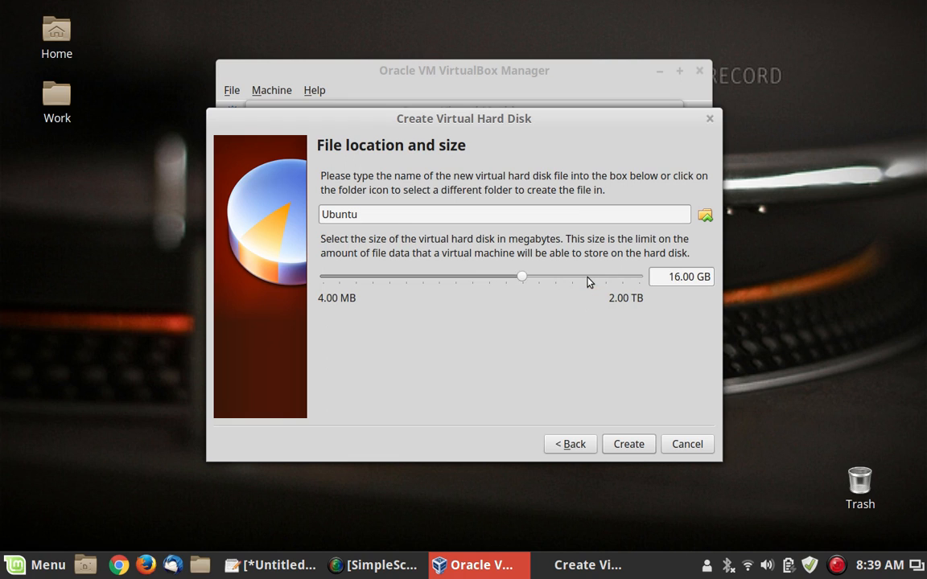
{"action": "left_click", "coordinate": [587, 277]}
{"action": "left_click", "coordinate": [588, 277]}
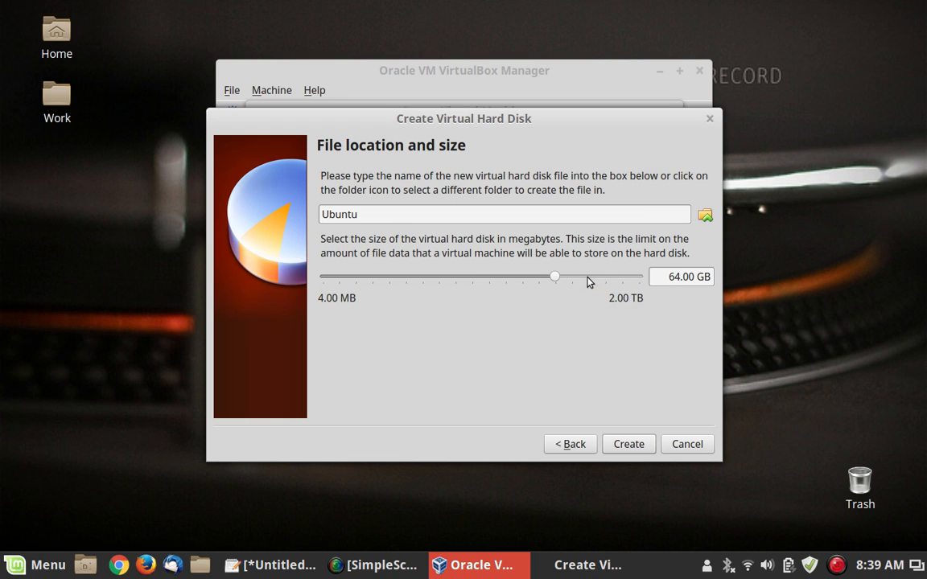
{"action": "left_click", "coordinate": [492, 279]}
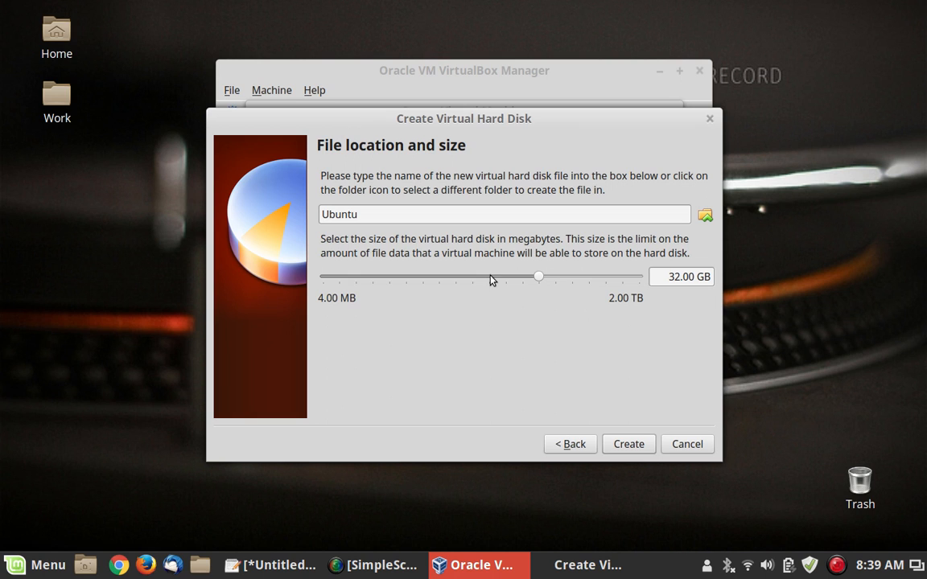
{"action": "left_click", "coordinate": [629, 444]}
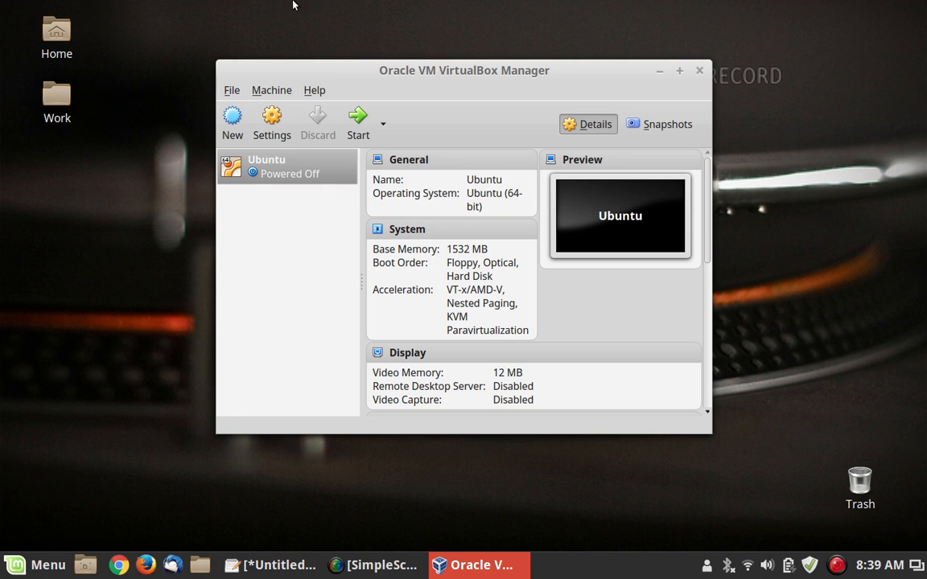
In the Ubuntu machine's general settings, set both Shared Clipboard and Drag'n'Drop to Bidirectional
{"action": "right_click", "coordinate": [295, 167]}
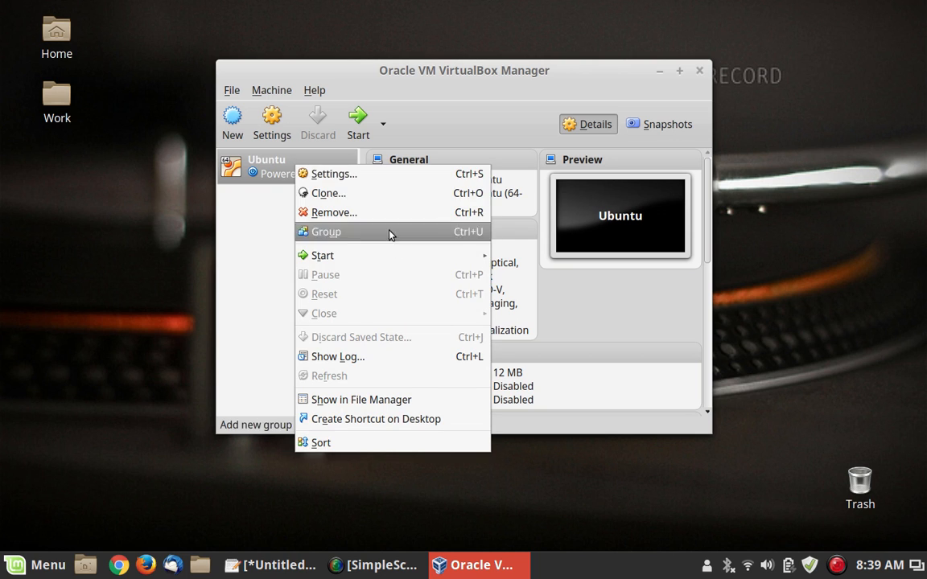
{"action": "left_click", "coordinate": [375, 176]}
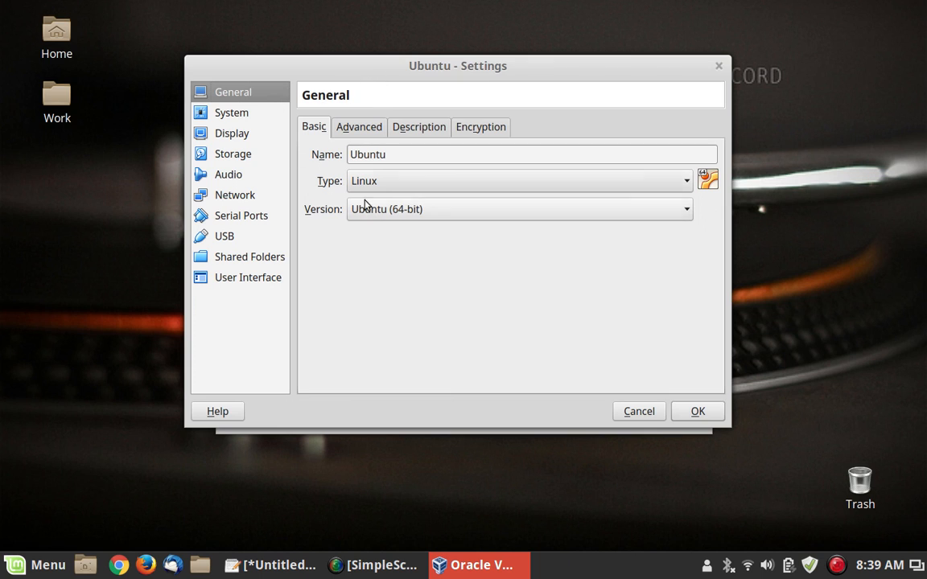
{"action": "left_click", "coordinate": [359, 133]}
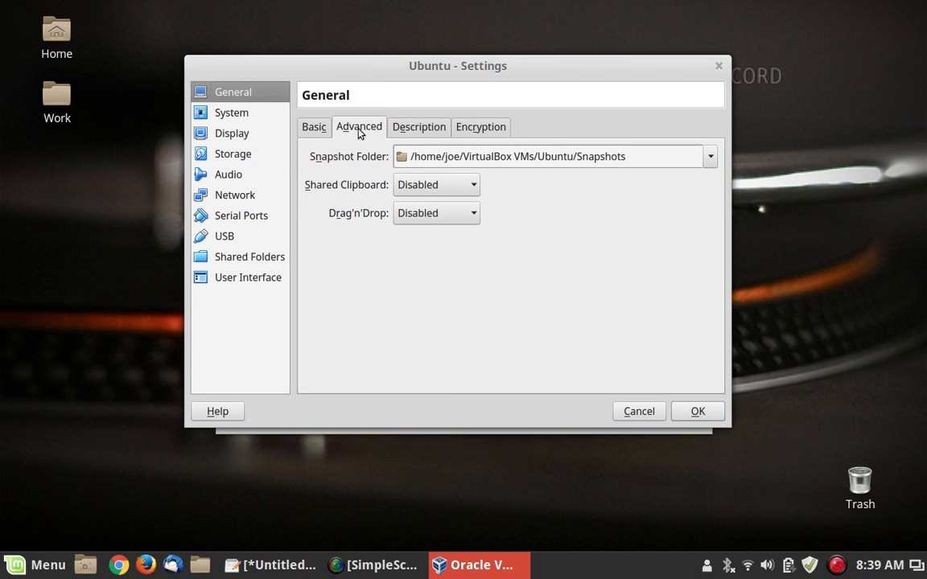
{"action": "left_click", "coordinate": [471, 191]}
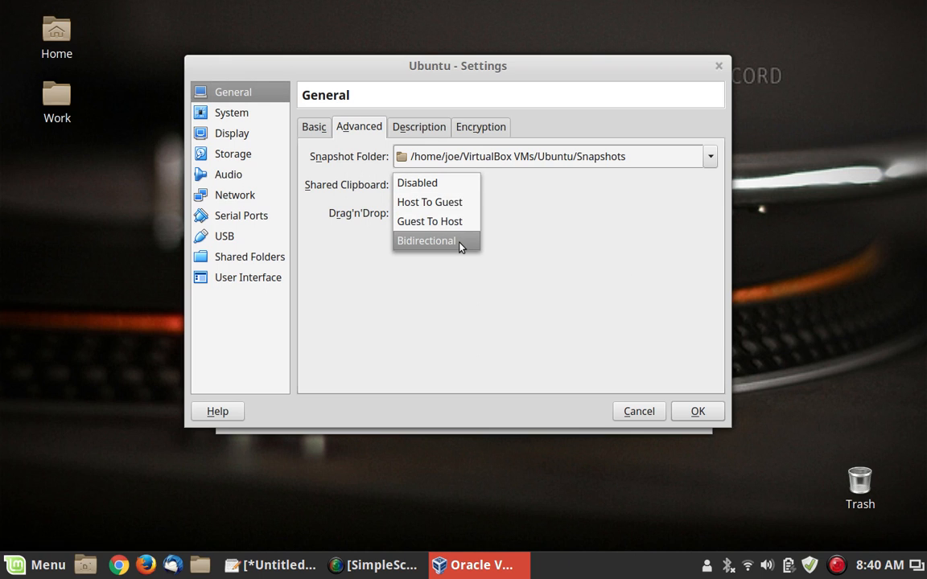
{"action": "left_click", "coordinate": [461, 246]}
{"action": "left_click", "coordinate": [474, 214]}
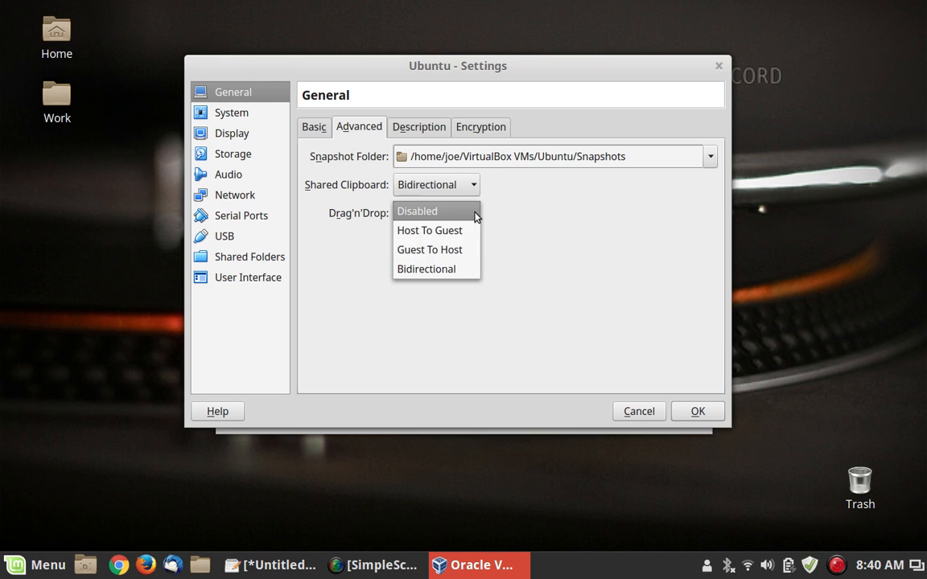
{"action": "left_click", "coordinate": [461, 271]}
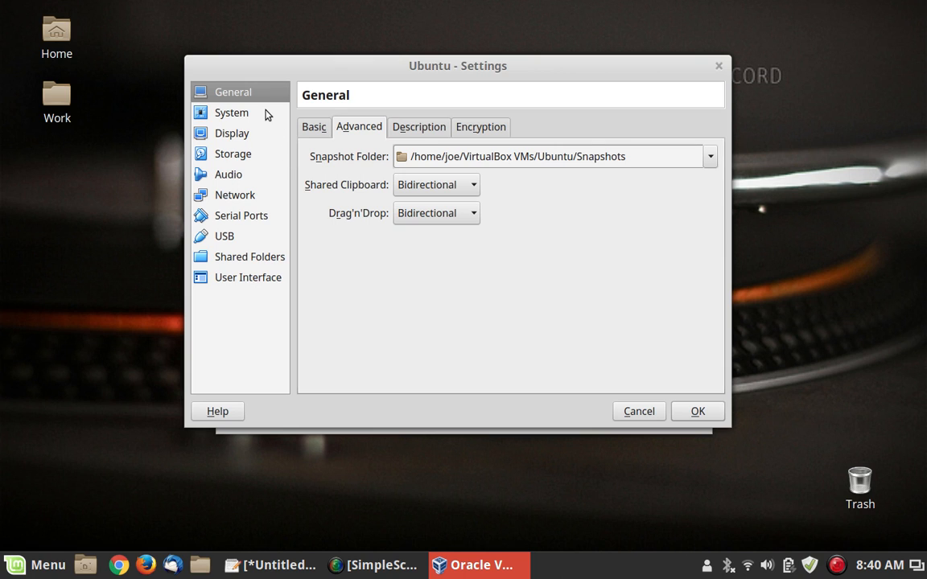
{"action": "left_click", "coordinate": [434, 129]}
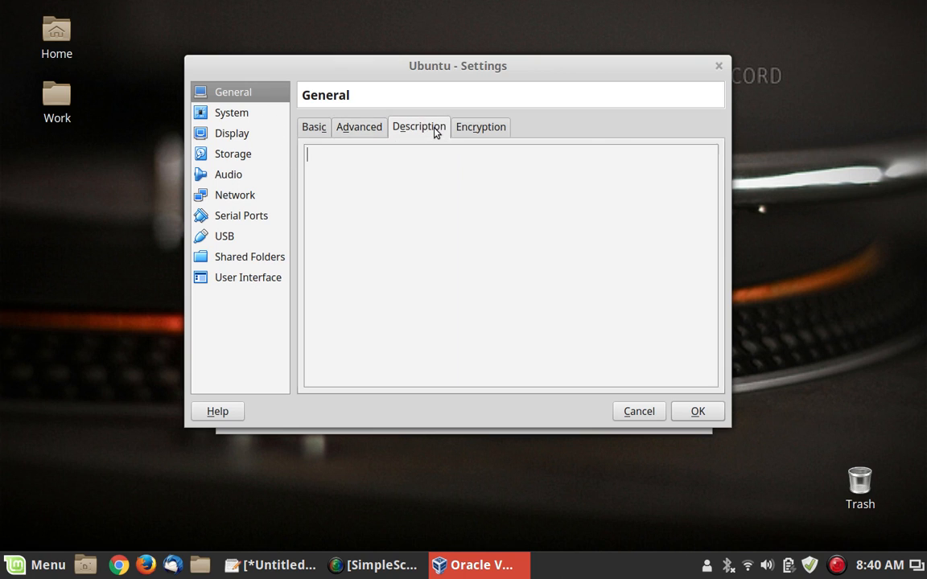
{"action": "left_click", "coordinate": [464, 132]}
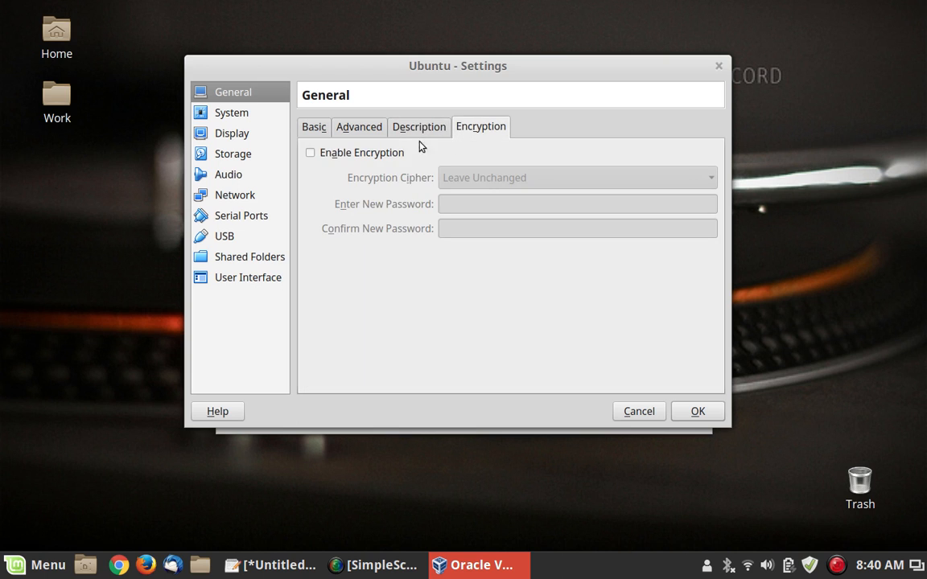
{"action": "left_click", "coordinate": [308, 130]}
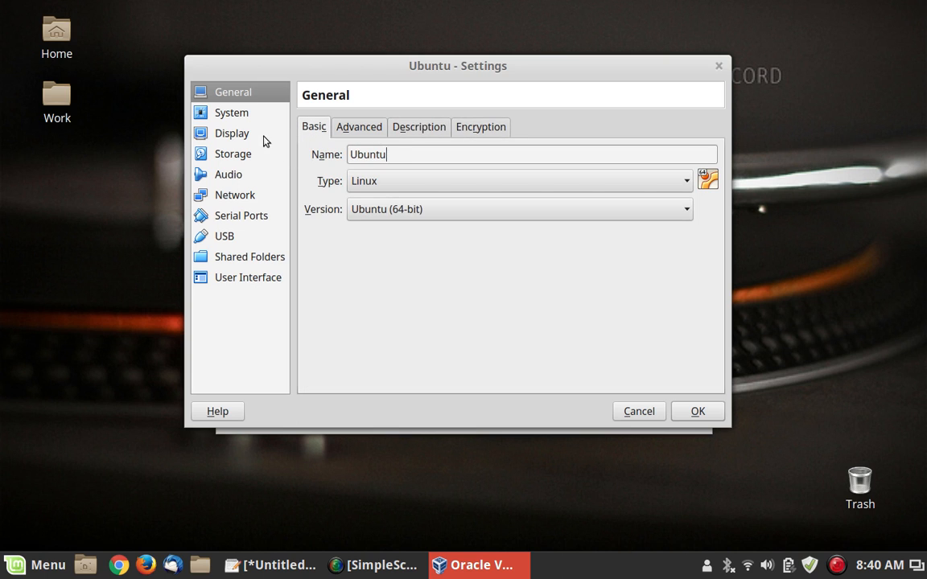
Assign 2 processors to the virtual machine in its system settings and enable PAE/NX
{"action": "left_click", "coordinate": [258, 116]}
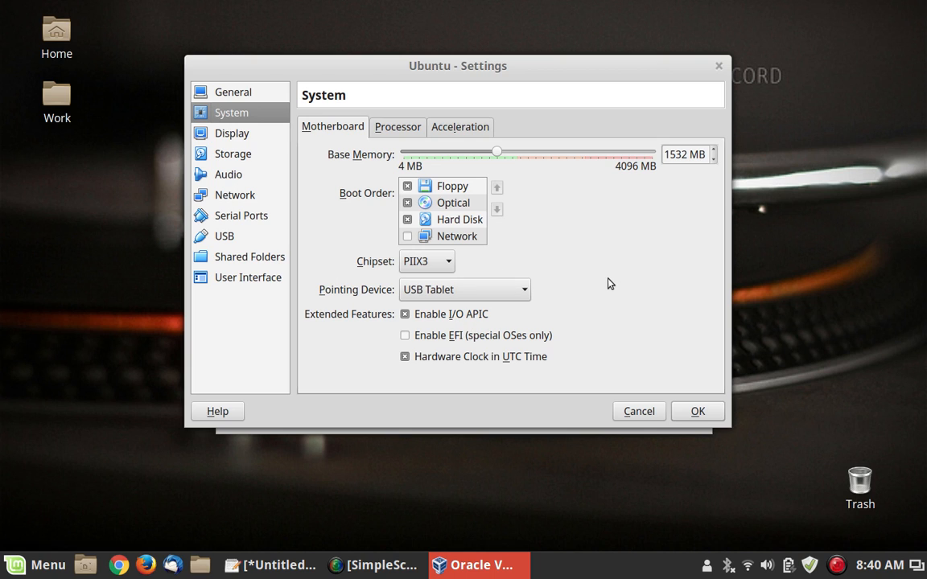
{"action": "left_click", "coordinate": [397, 128]}
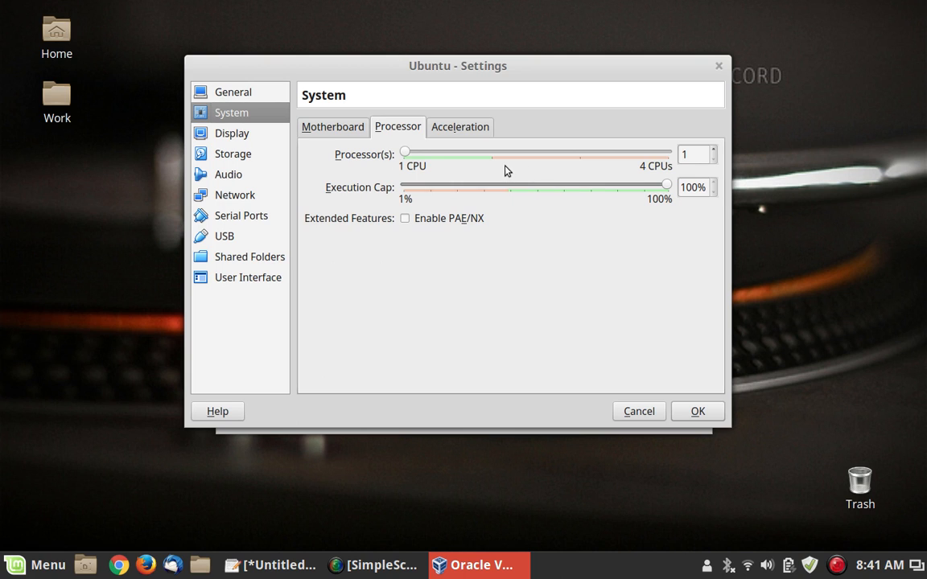
{"action": "left_click", "coordinate": [486, 157]}
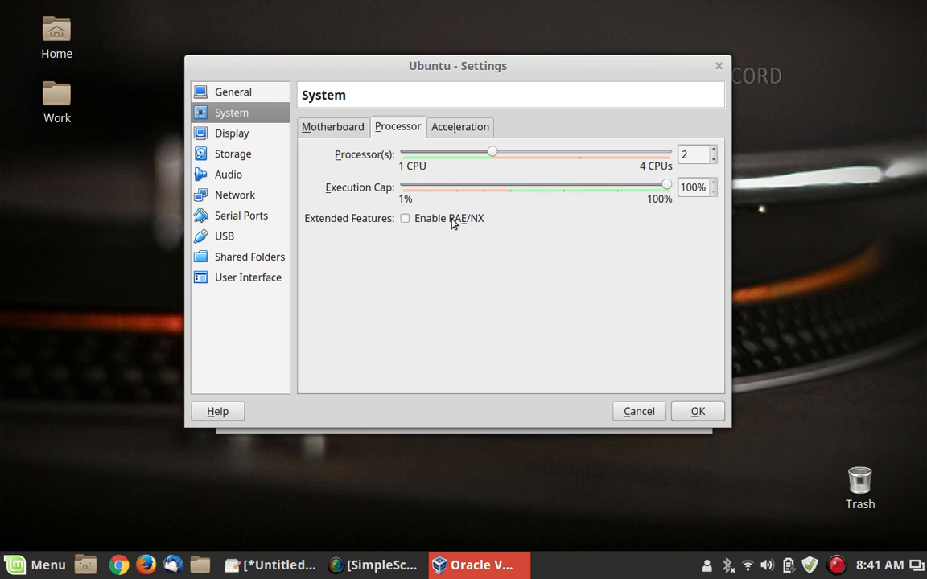
{"action": "mouse_move", "coordinate": [452, 225]}
{"action": "mouse_move", "coordinate": [421, 231]}
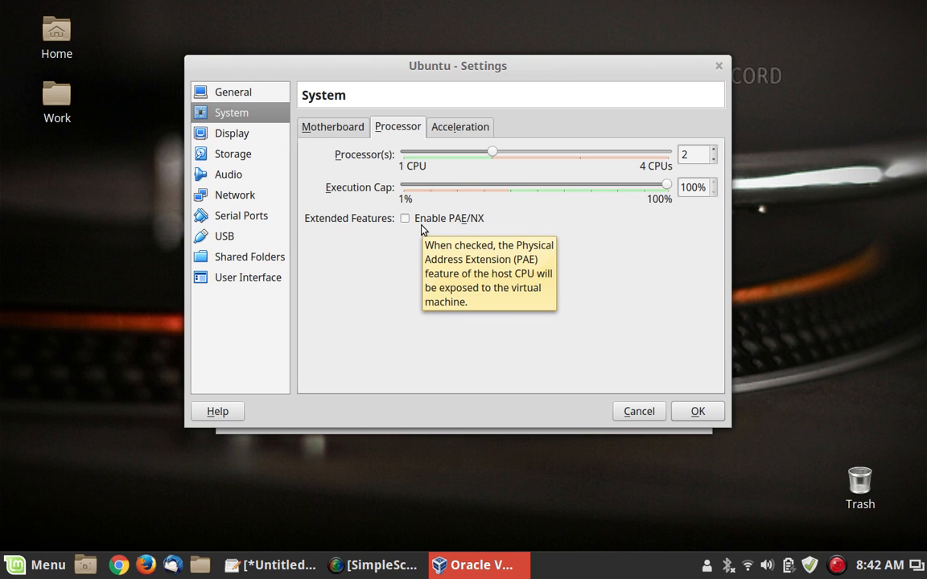
{"action": "left_click", "coordinate": [418, 222]}
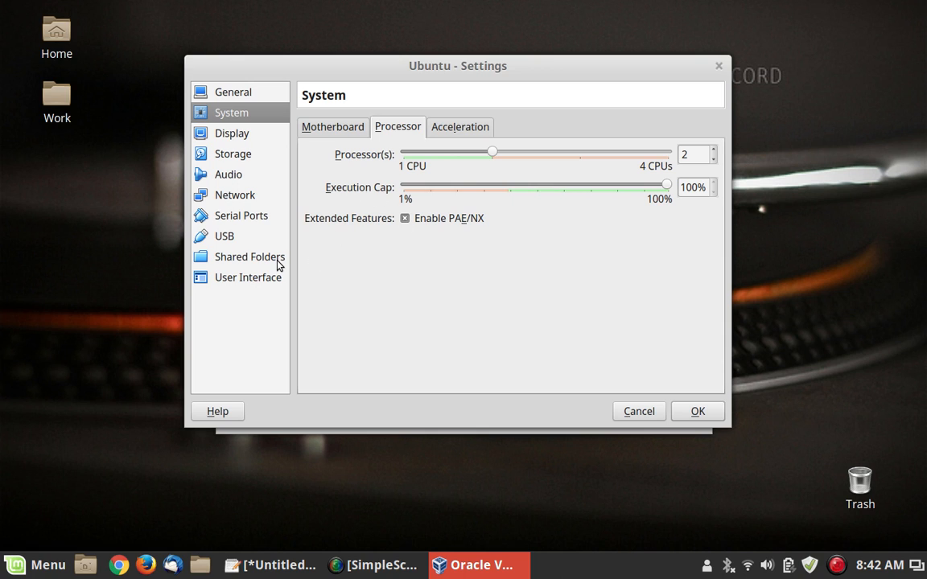
Set the virtual machine's video memory to 128 MB and enable 3D acceleration in the display settings
{"action": "left_click", "coordinate": [272, 139]}
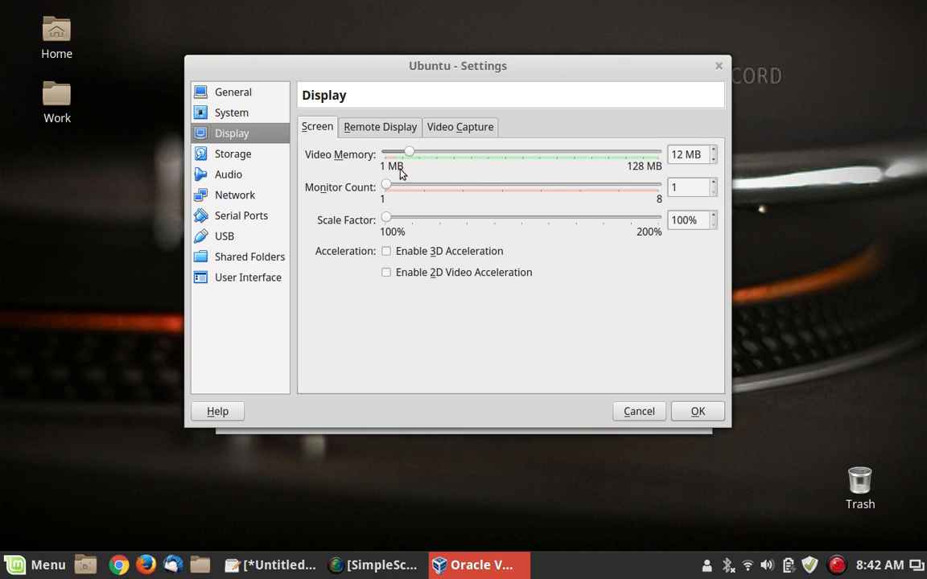
{"action": "left_click", "coordinate": [383, 130]}
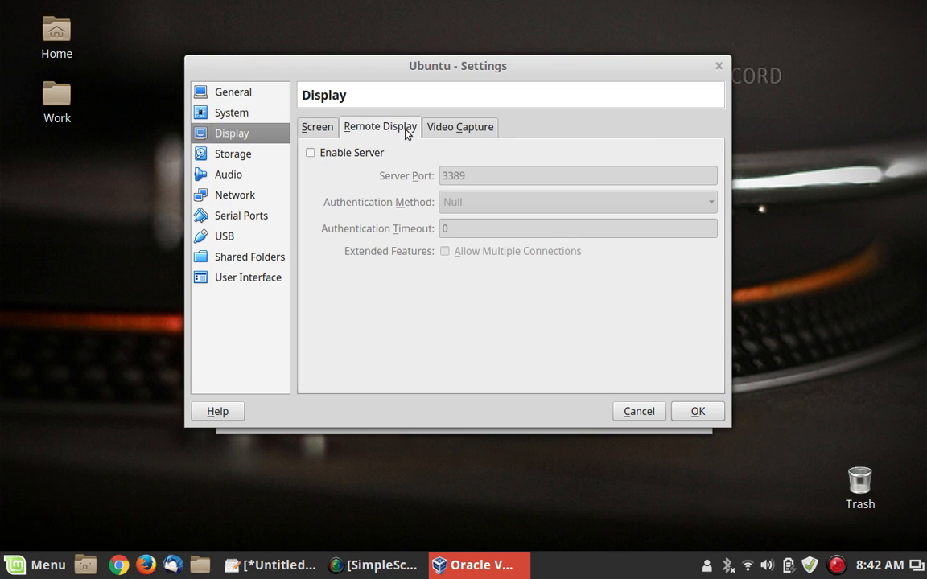
{"action": "left_click", "coordinate": [306, 133]}
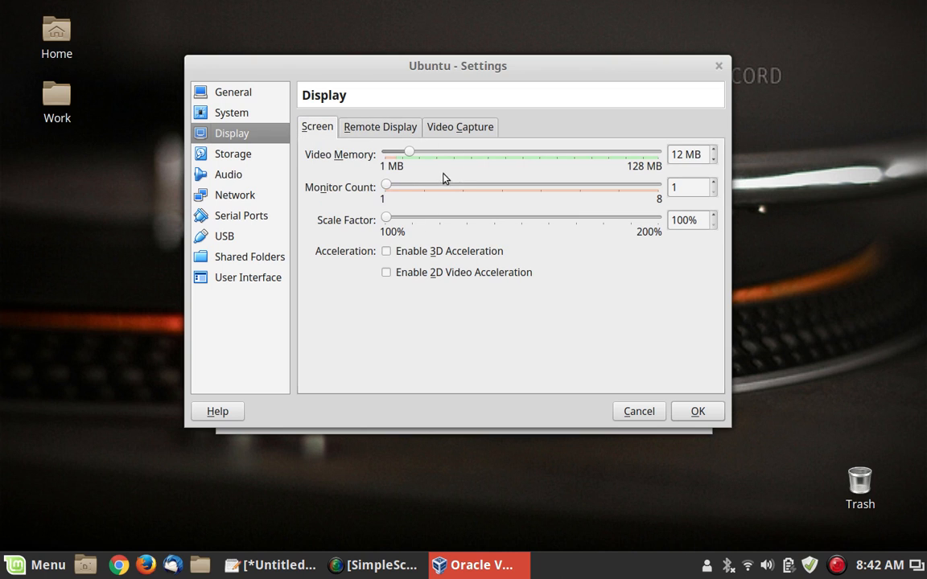
{"action": "left_click_drag", "start_coordinate": [409, 156], "coordinate": [700, 141]}
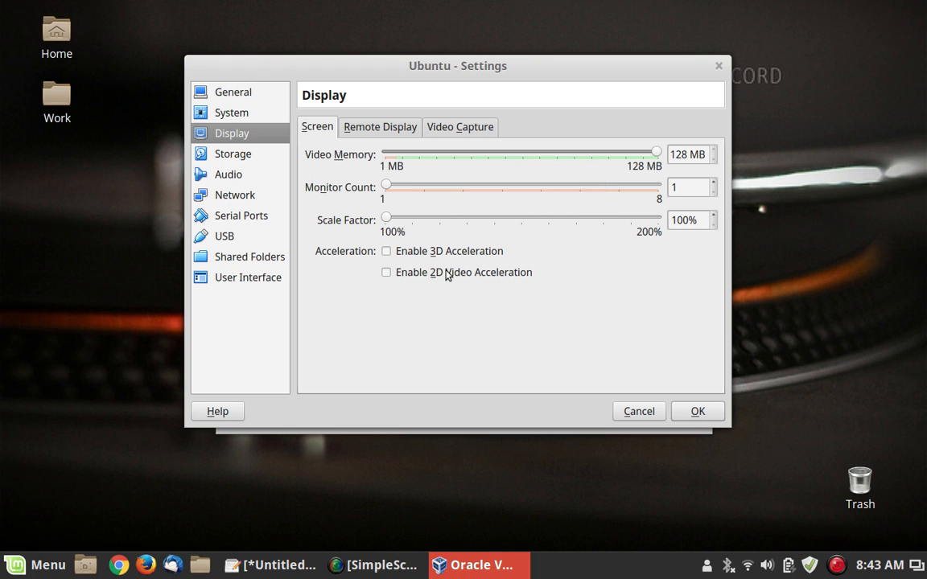
{"action": "left_click", "coordinate": [390, 253]}
Add an optical drive holding ubuntu-16.04-desktop-amd64.iso to the IDE storage controller and collapse the SATA controller
{"action": "left_click", "coordinate": [266, 159]}
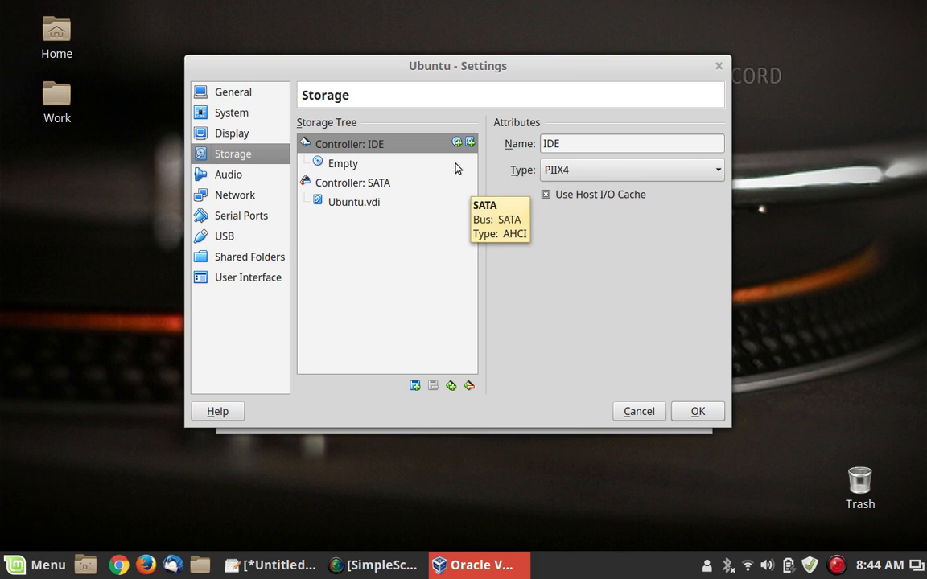
{"action": "right_click", "coordinate": [375, 149]}
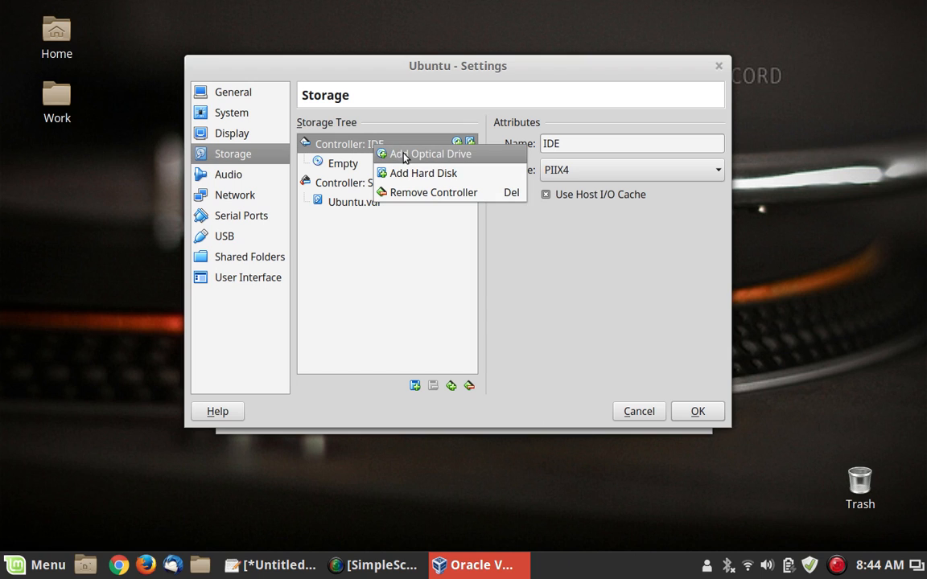
{"action": "left_click", "coordinate": [405, 155]}
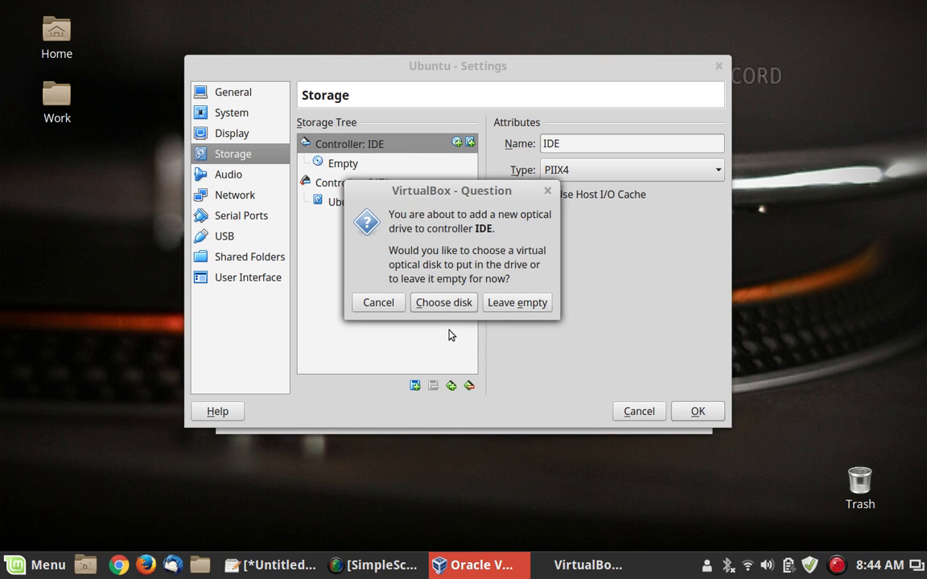
{"action": "left_click", "coordinate": [451, 305]}
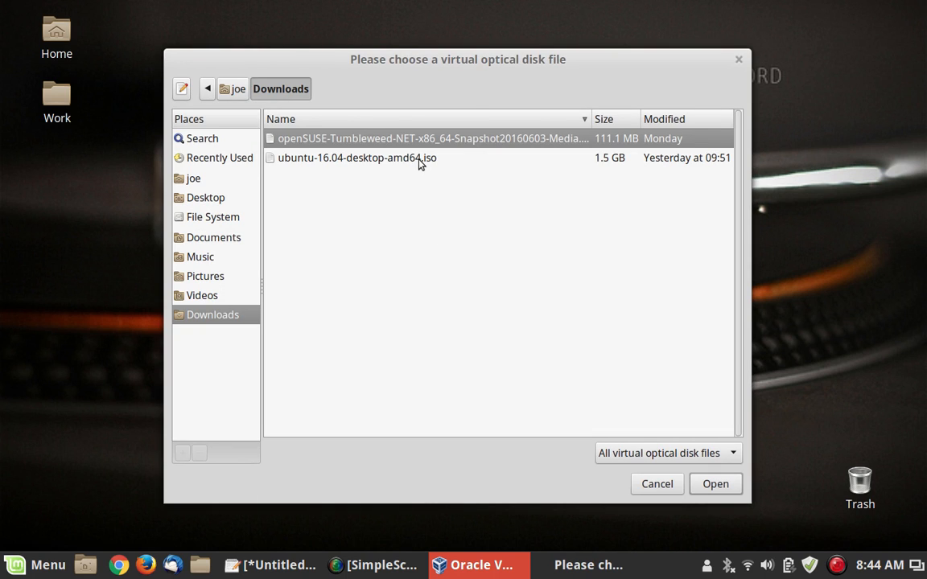
{"action": "double_click", "coordinate": [420, 163]}
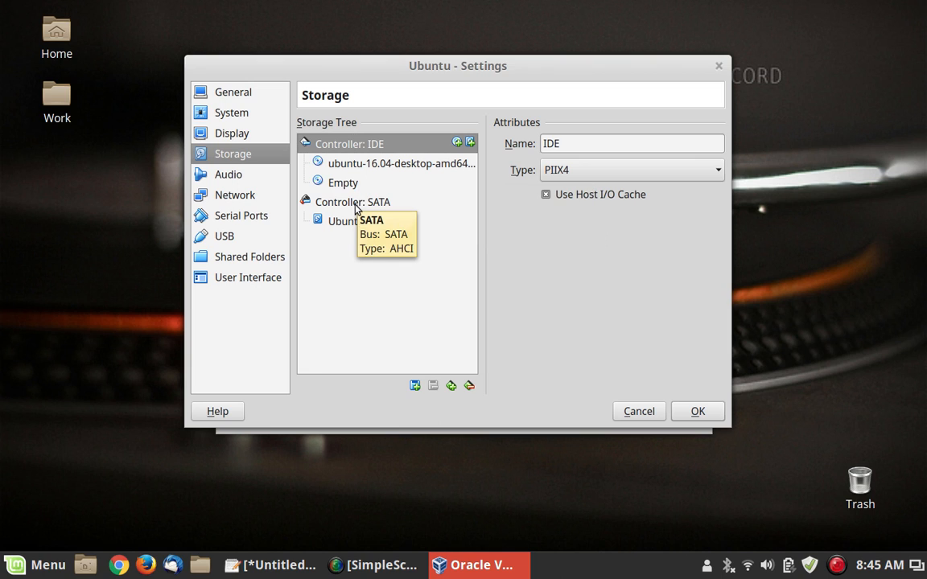
{"action": "left_click", "coordinate": [305, 201]}
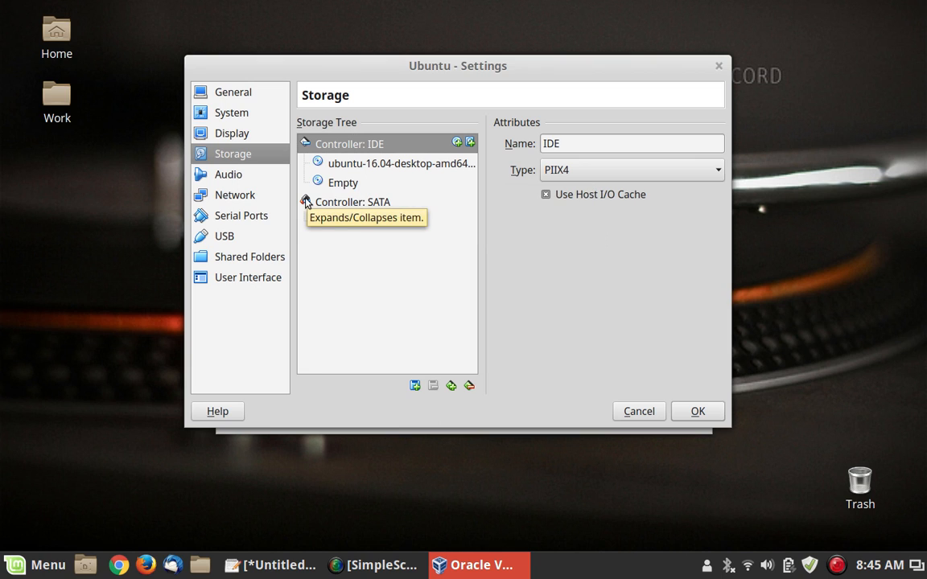
Attach the virtual machine's network adapter 1 to a Bridged Adapter and select the USB 3.0 (xHCI) controller
{"action": "left_click", "coordinate": [262, 179]}
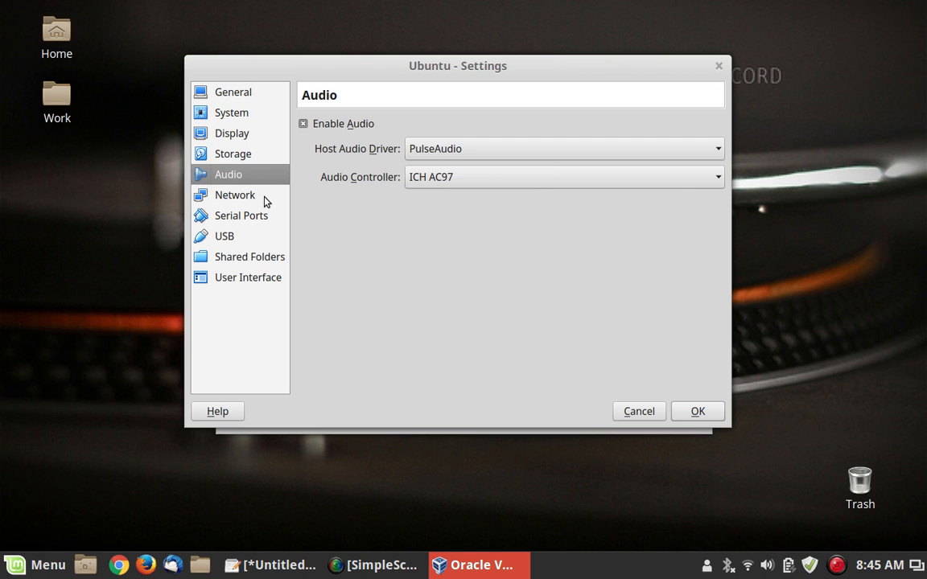
{"action": "left_click", "coordinate": [241, 196]}
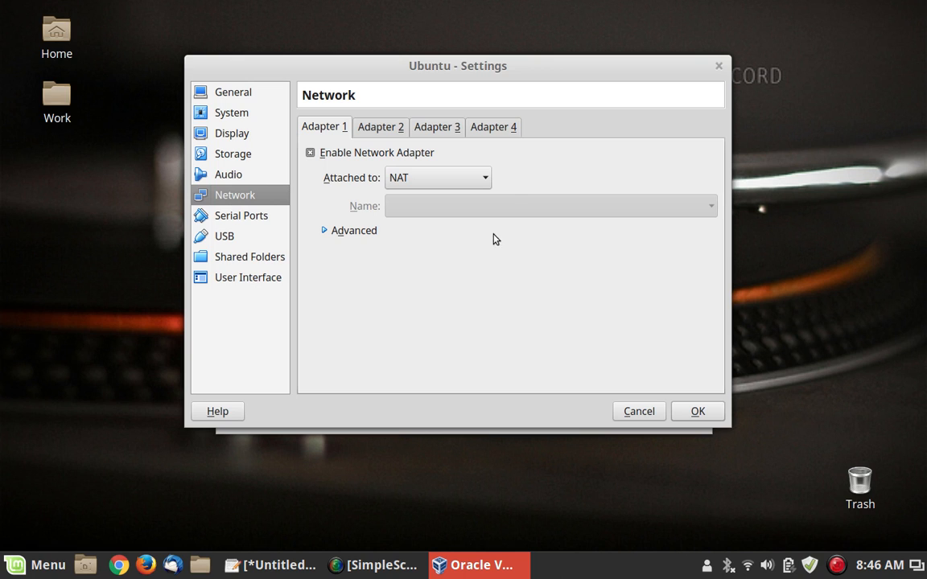
{"action": "left_click", "coordinate": [488, 177]}
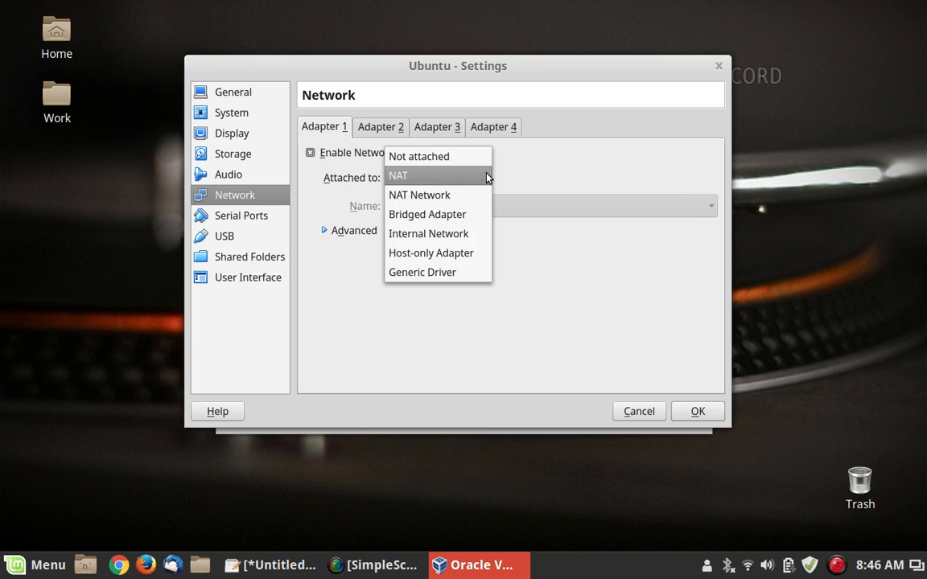
{"action": "left_click", "coordinate": [487, 218]}
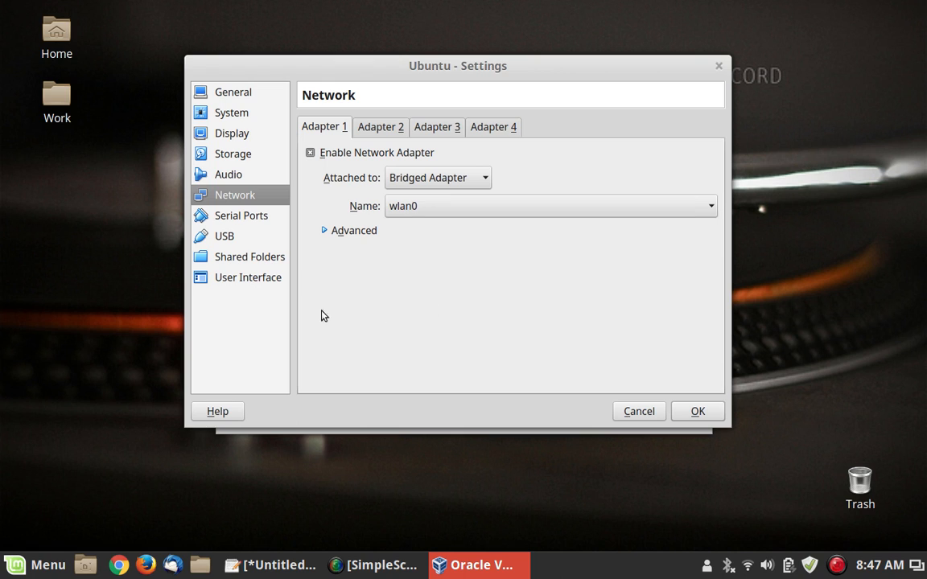
{"action": "left_click", "coordinate": [271, 241]}
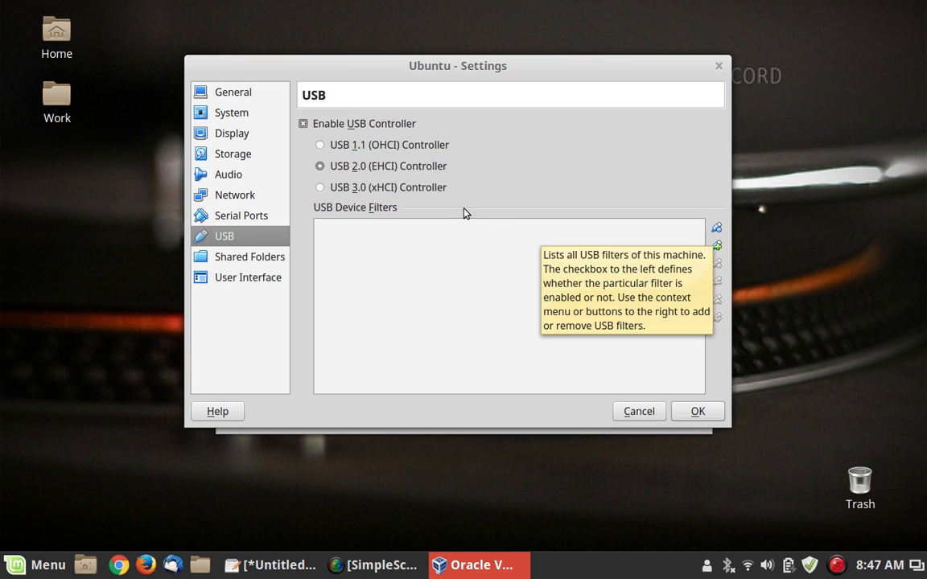
{"action": "left_click", "coordinate": [394, 190]}
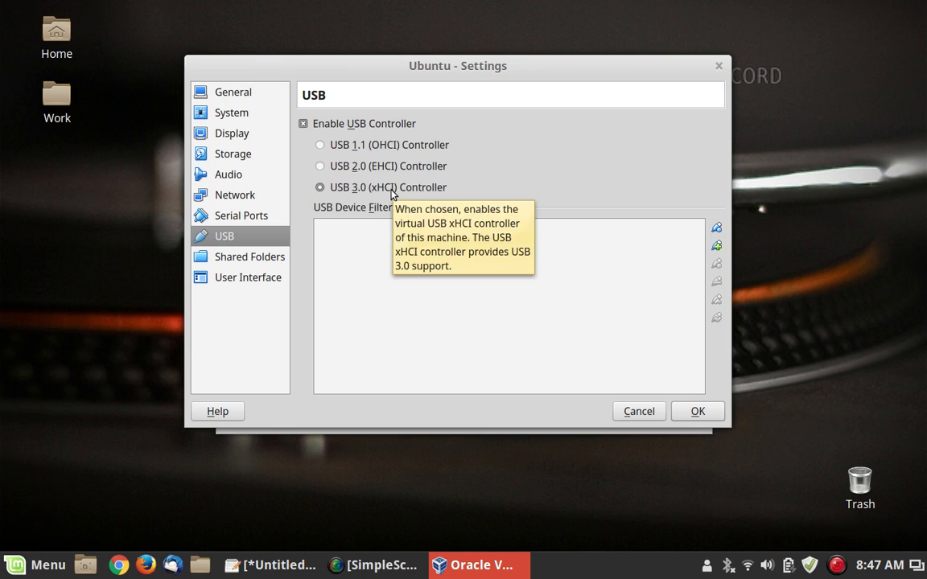
Add the Work folder from the host's Desktop as a shared machine folder with Auto-mount enabled
{"action": "left_click", "coordinate": [242, 259]}
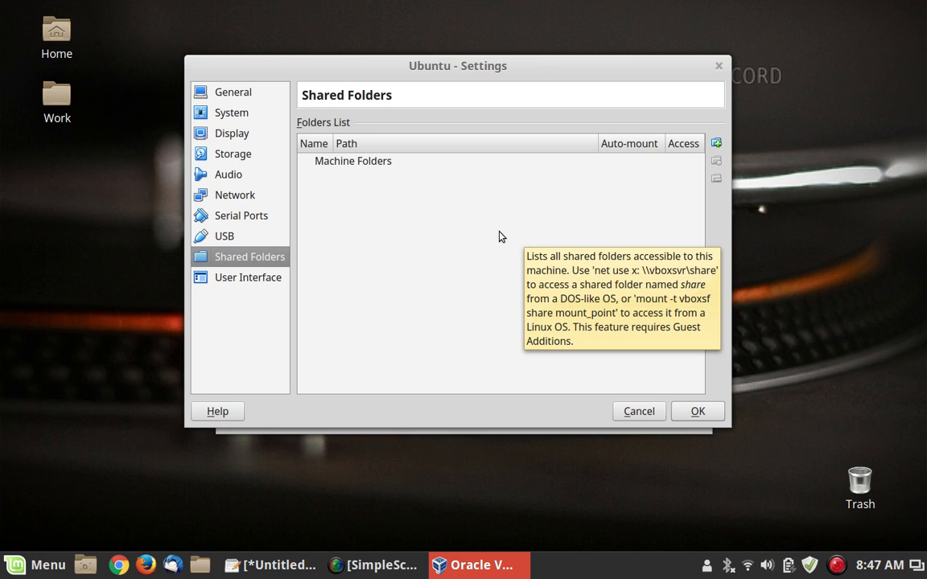
{"action": "right_click", "coordinate": [455, 165]}
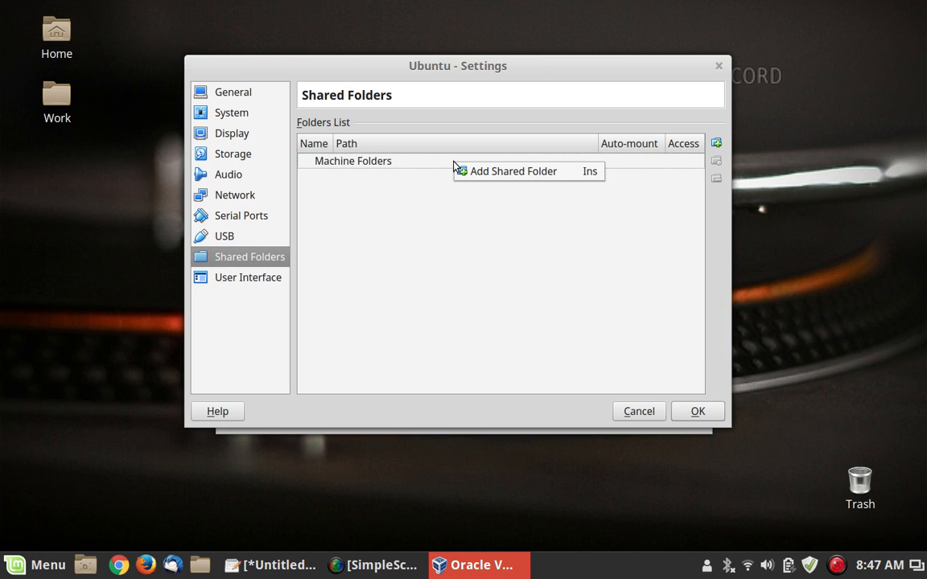
{"action": "left_click", "coordinate": [522, 181]}
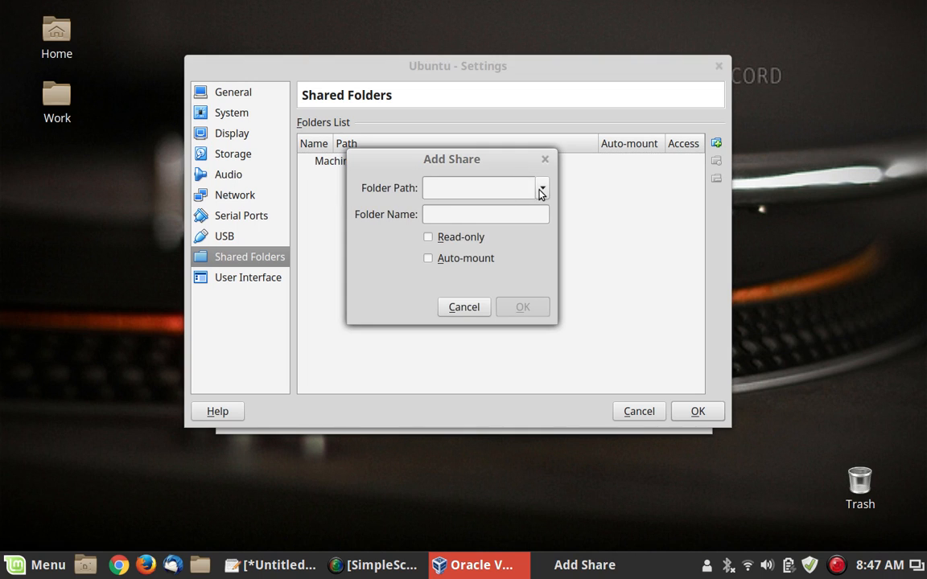
{"action": "left_click", "coordinate": [540, 188]}
{"action": "left_click", "coordinate": [521, 211]}
{"action": "left_click", "coordinate": [543, 191]}
{"action": "left_click", "coordinate": [532, 204]}
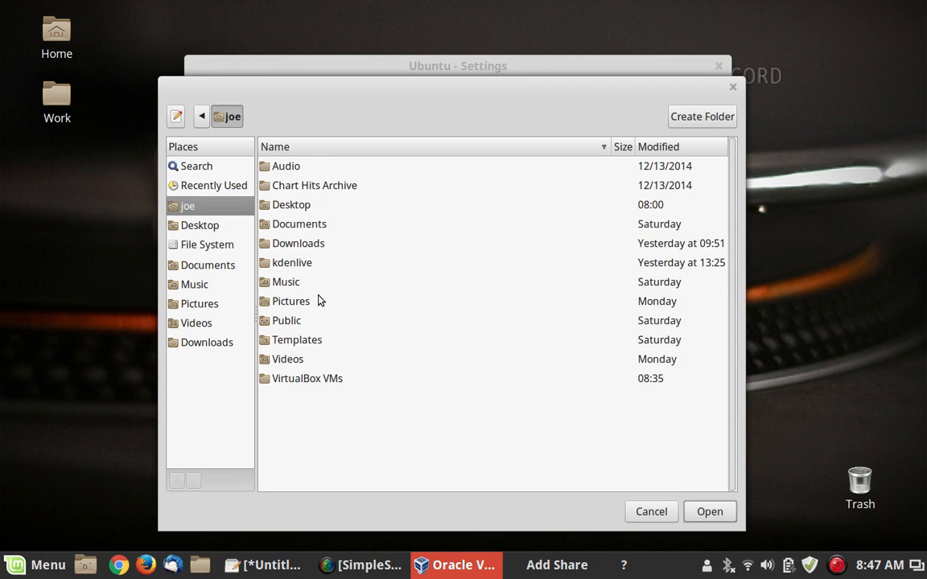
{"action": "double_click", "coordinate": [310, 207]}
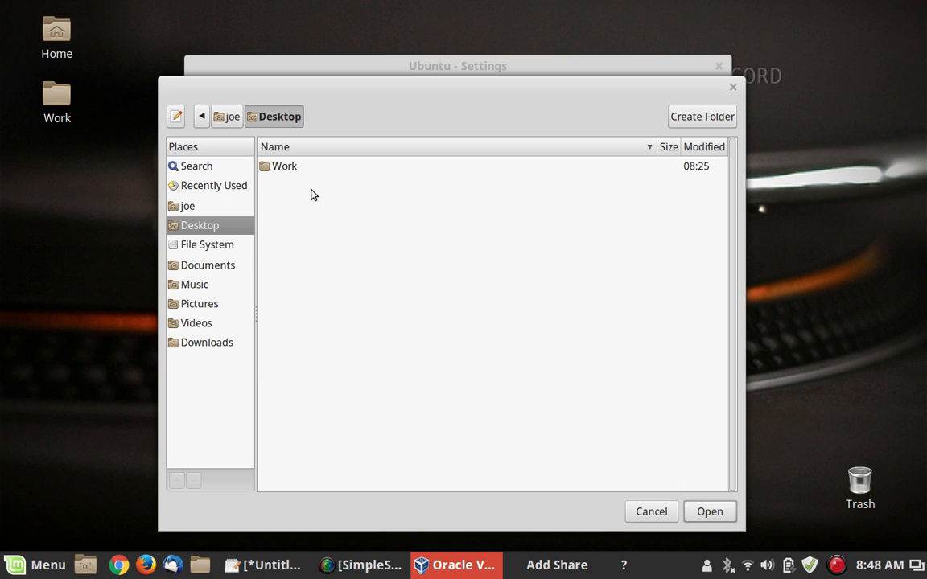
{"action": "double_click", "coordinate": [295, 169]}
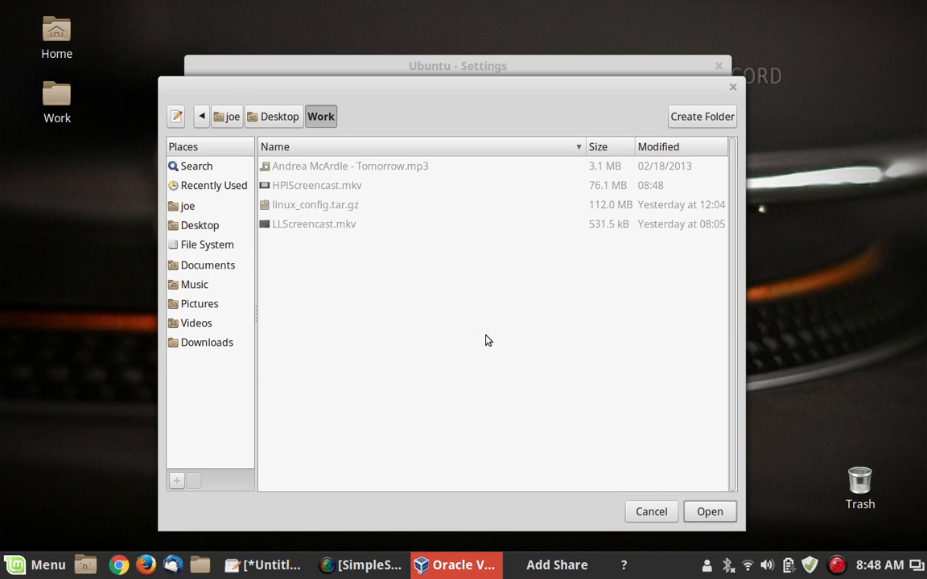
{"action": "left_click", "coordinate": [708, 513]}
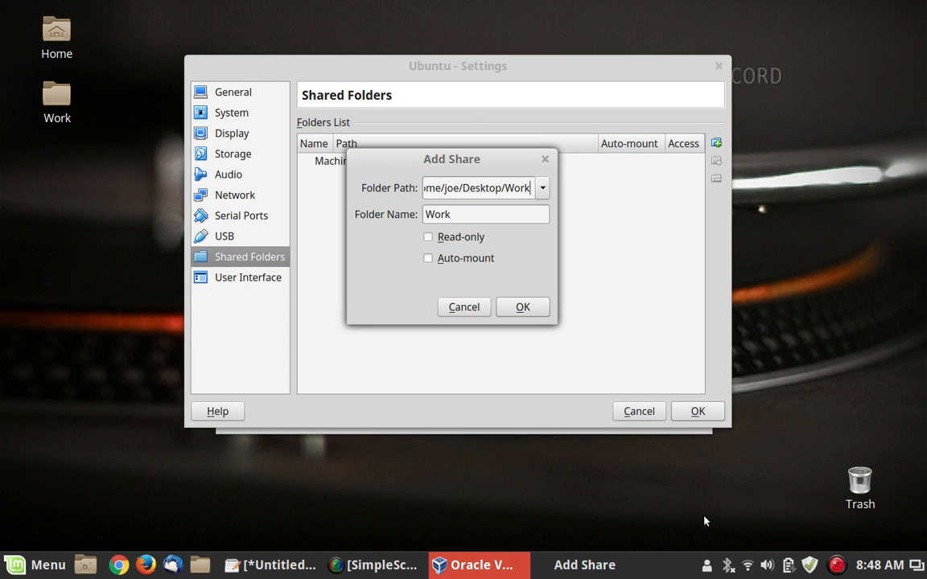
{"action": "left_click", "coordinate": [456, 264]}
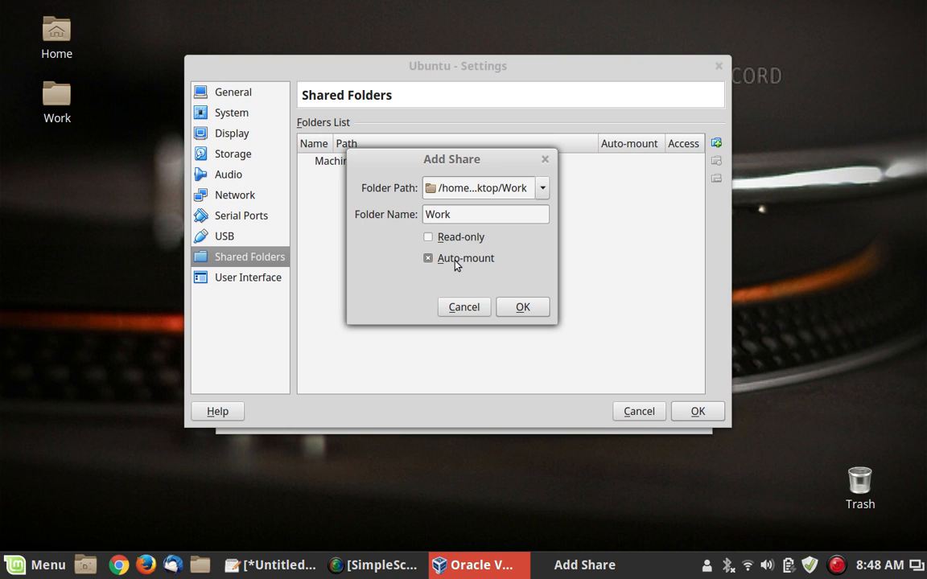
{"action": "left_click", "coordinate": [522, 308]}
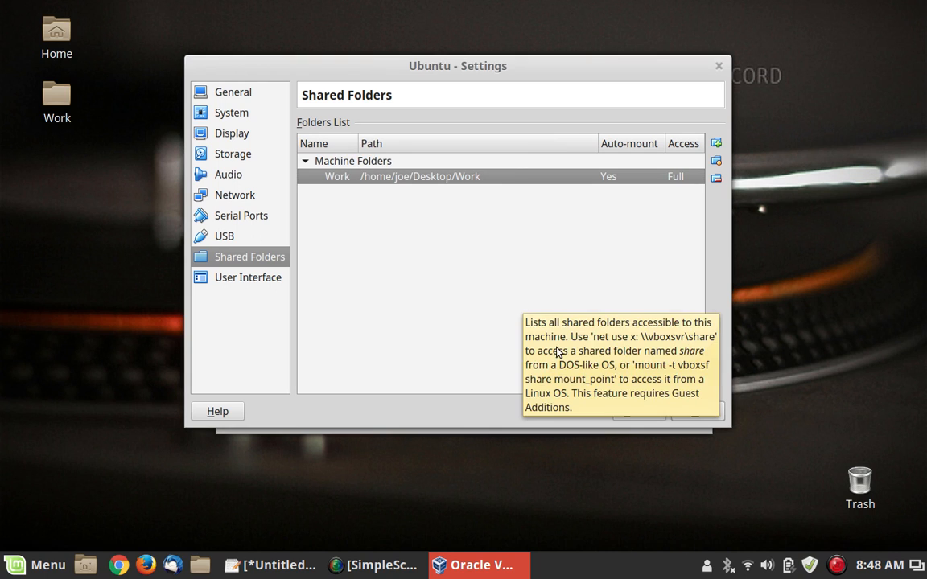
View the user interface settings, save the machine's configuration and start the Ubuntu virtual machine
{"action": "left_click", "coordinate": [268, 280]}
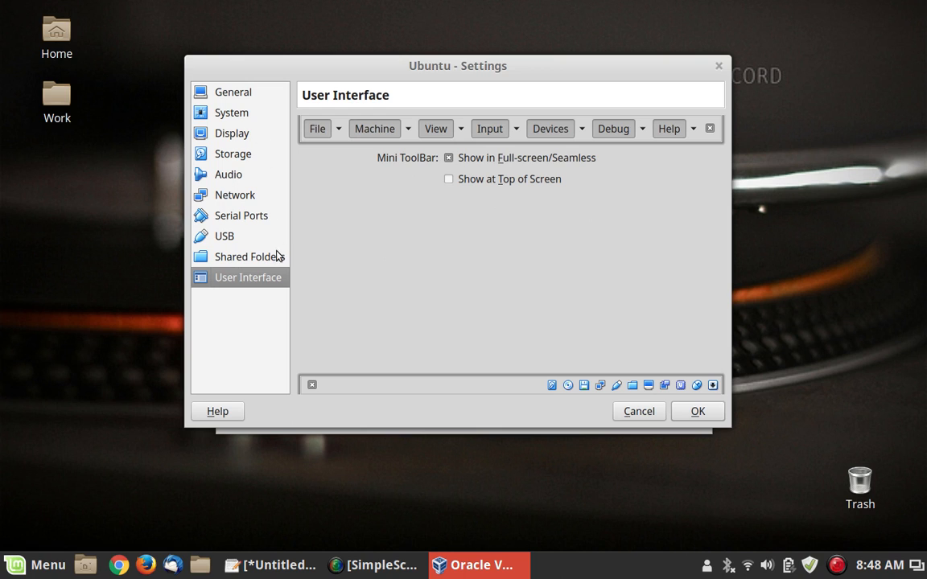
{"action": "left_click", "coordinate": [697, 413]}
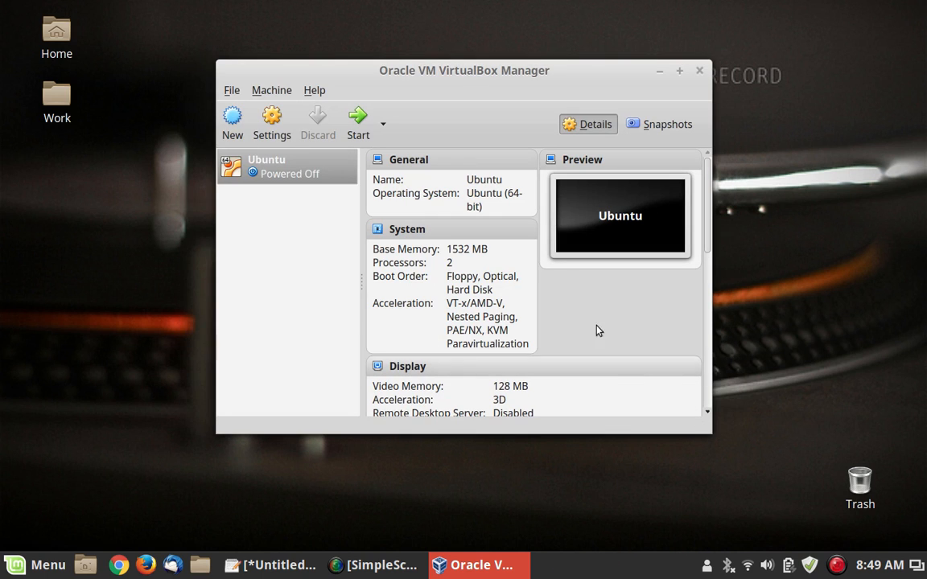
{"action": "left_click", "coordinate": [358, 121]}
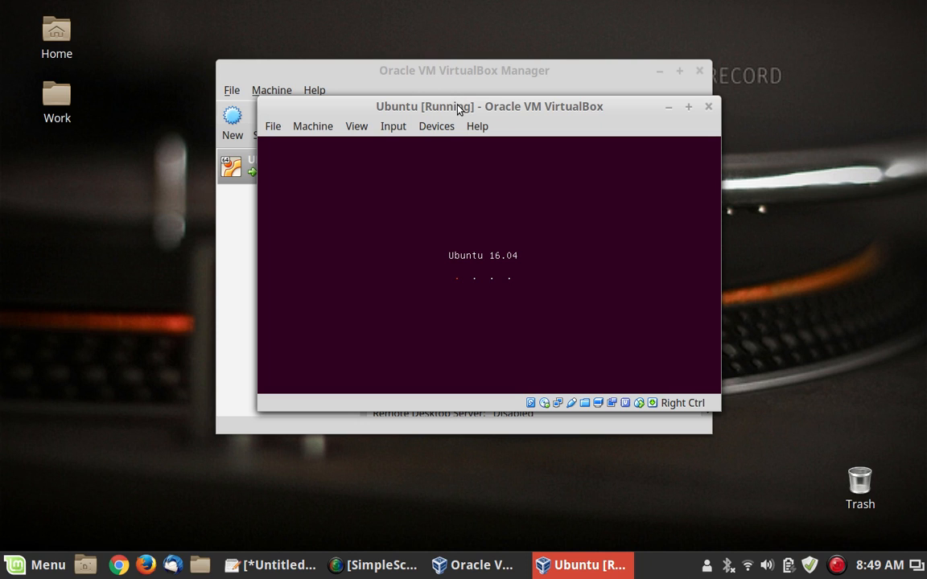
{"action": "left_click_drag", "start_coordinate": [457, 104], "coordinate": [435, 59]}
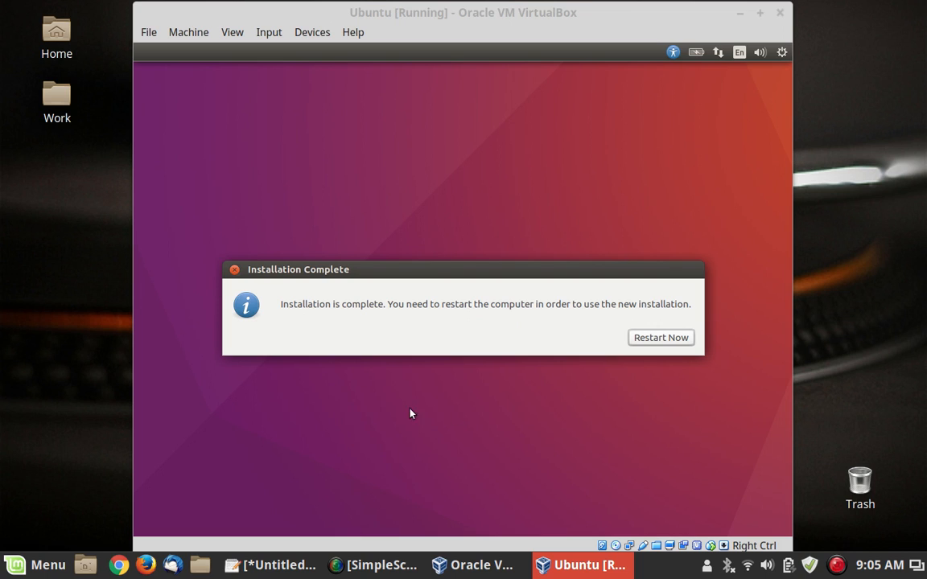
Restart the guest from the completed Ubuntu installation, then reset the virtual machine and confirm the reset
{"action": "left_click", "coordinate": [652, 343]}
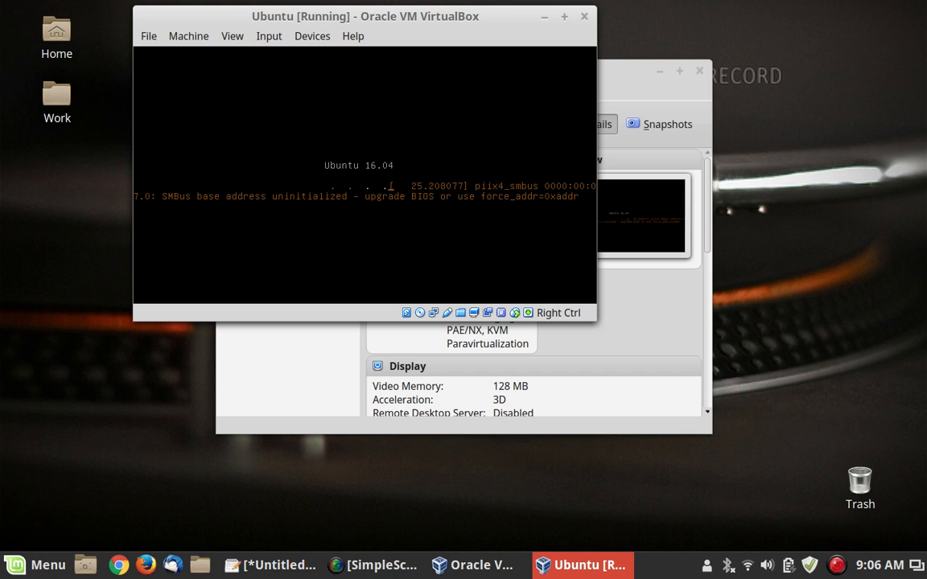
{"action": "left_click", "coordinate": [147, 38]}
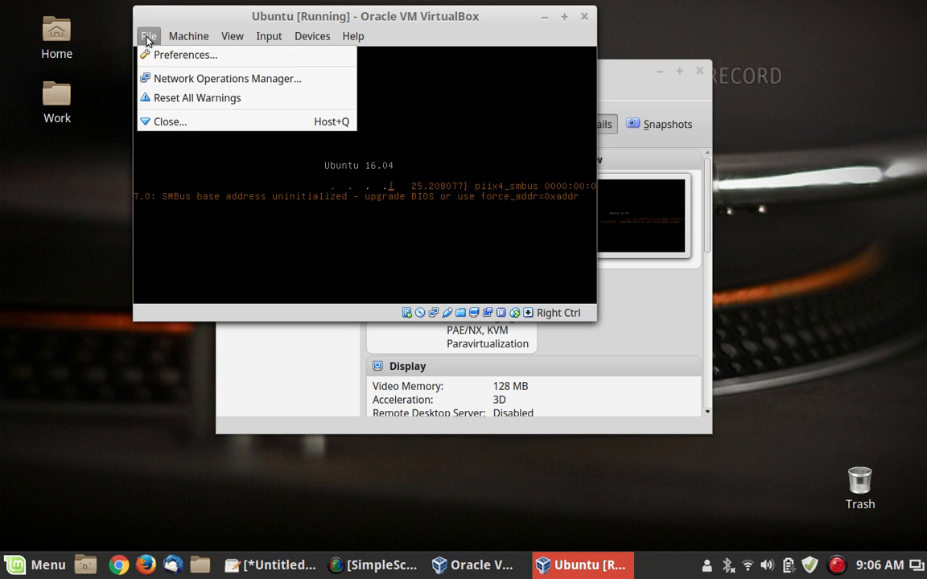
{"action": "mouse_move", "coordinate": [189, 36]}
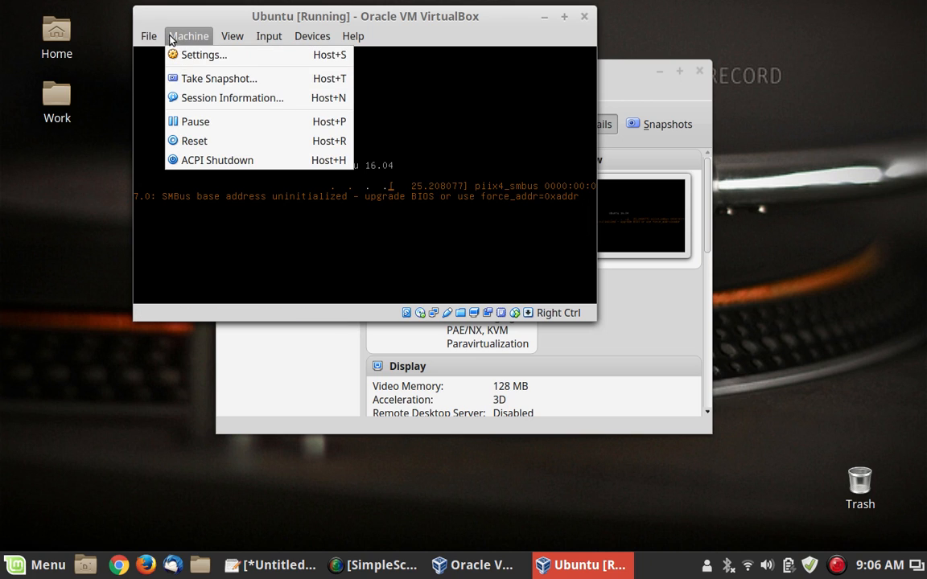
{"action": "left_click", "coordinate": [266, 144]}
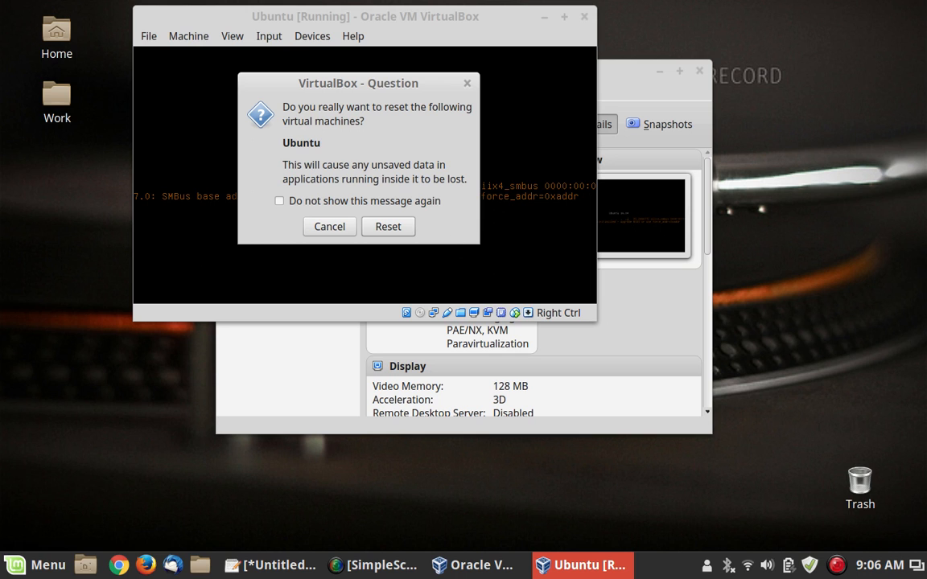
{"action": "left_click", "coordinate": [388, 227]}
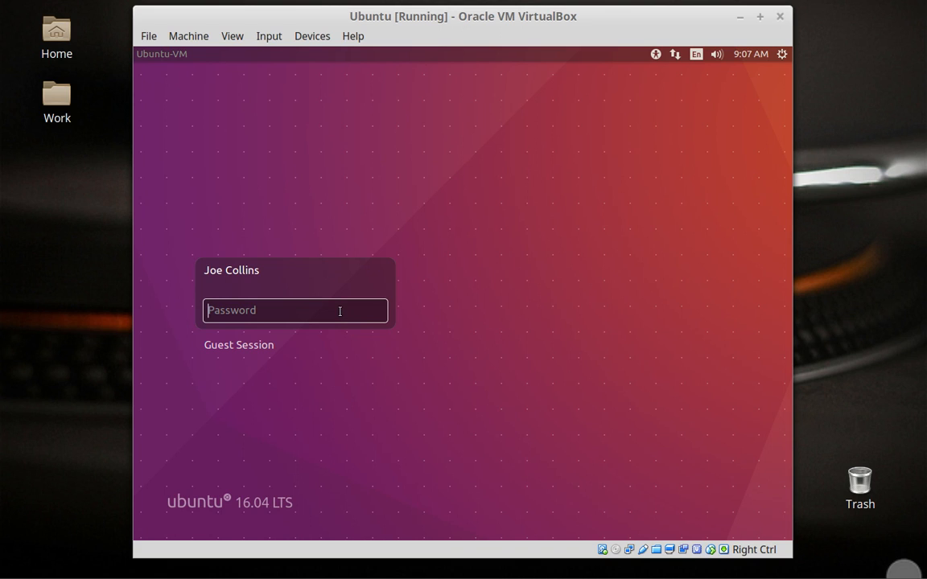
Log in to the installed Ubuntu with the account password, then switch the virtual machine to full screen and back
{"action": "type", "text": "********"}
{"action": "key", "text": "Return"}
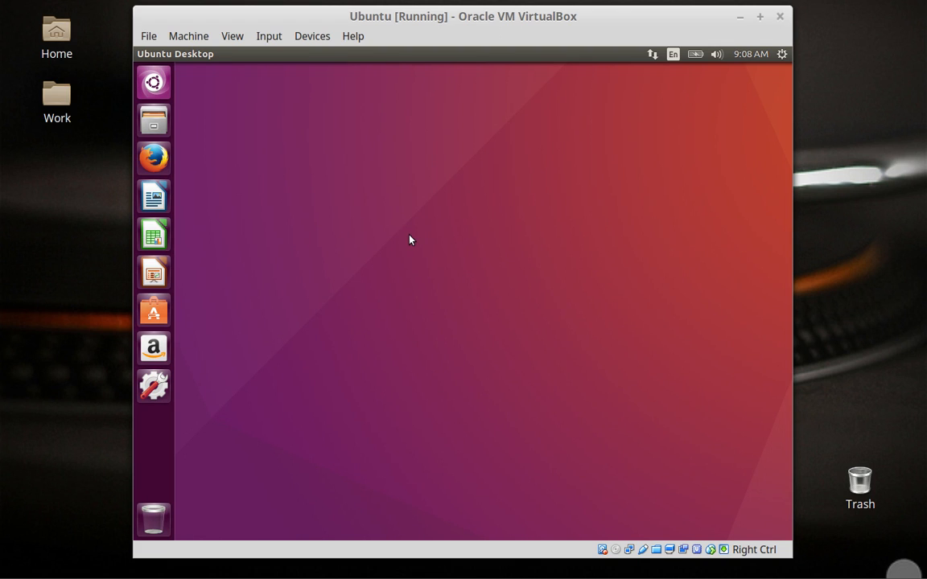
{"action": "key", "text": "Control_R+f"}
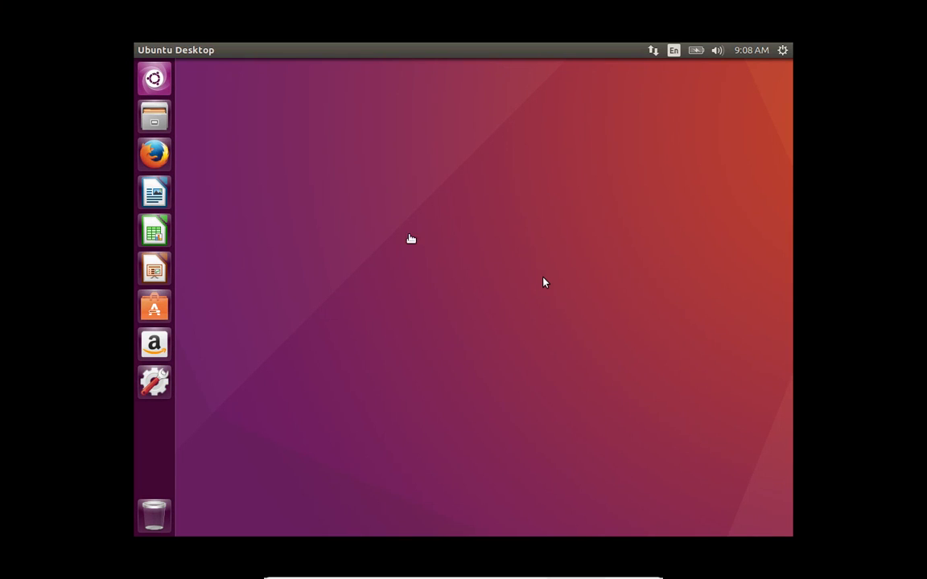
{"action": "key", "text": "Control_R+f"}
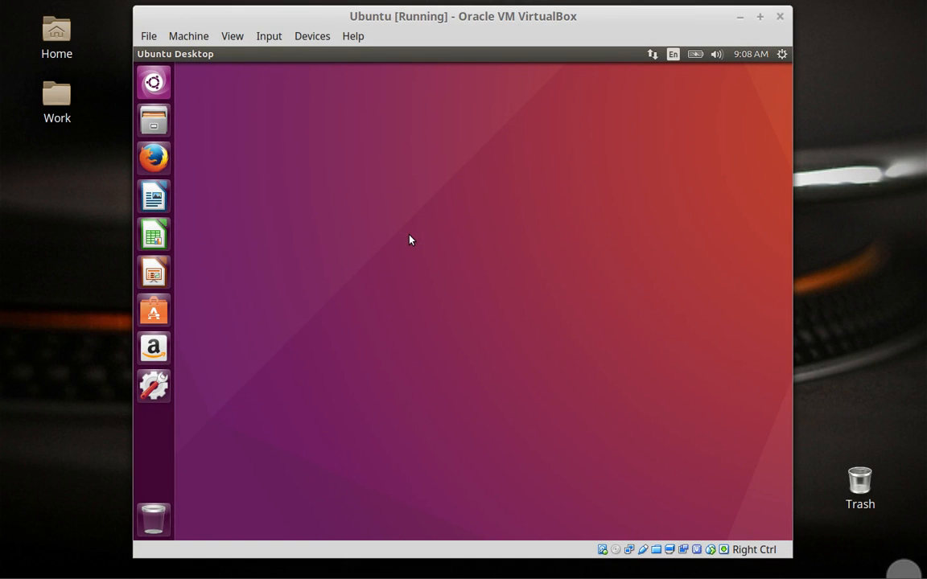
Find and open Additional Drivers in Ubuntu, examine the driver options for the VirtualBox devices, and close the window
{"action": "left_click", "coordinate": [158, 92]}
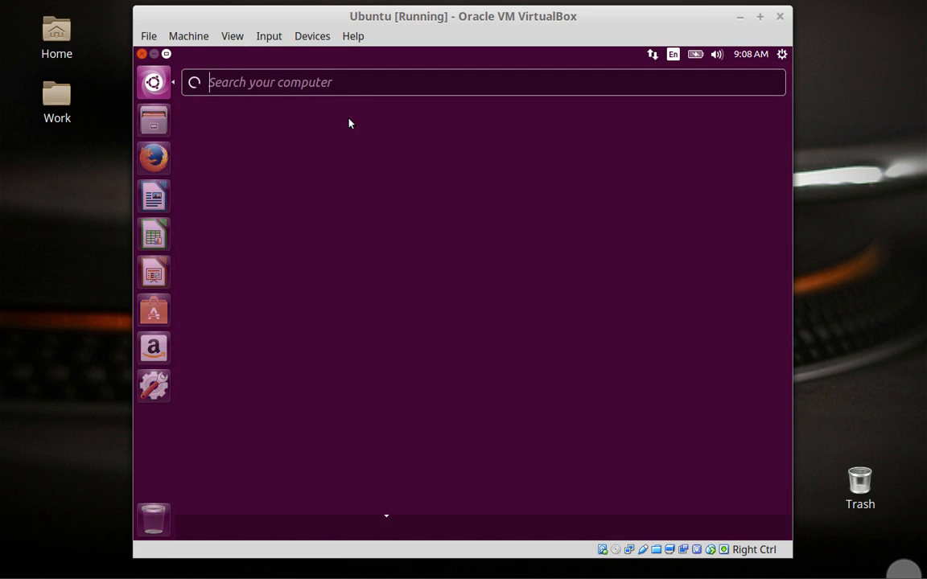
{"action": "type", "text": "d"}
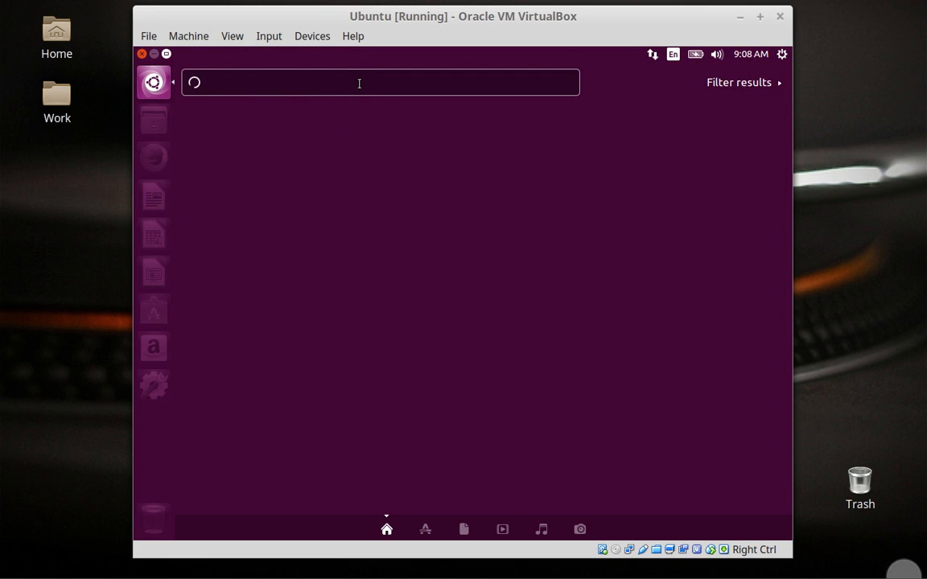
{"action": "type", "text": "i"}
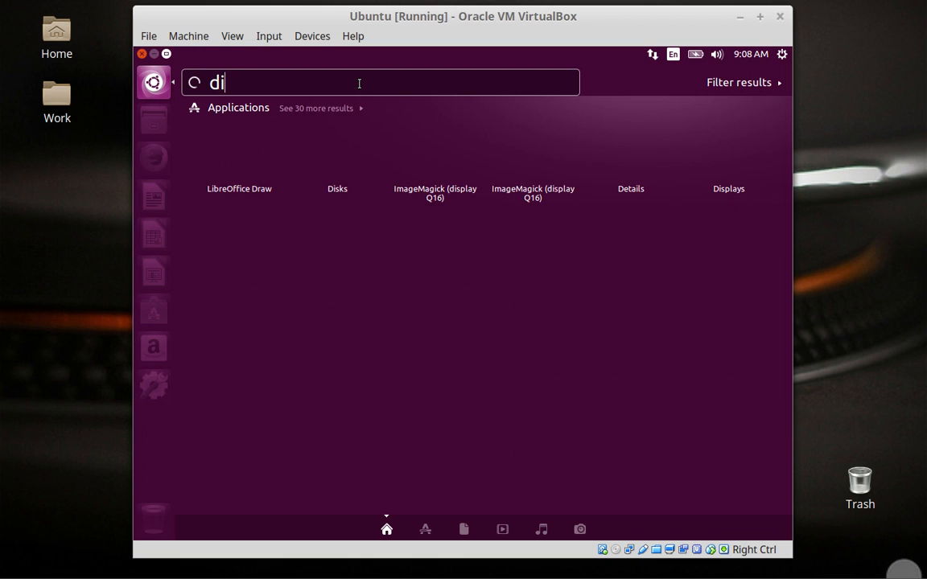
{"action": "type", "text": "rver"}
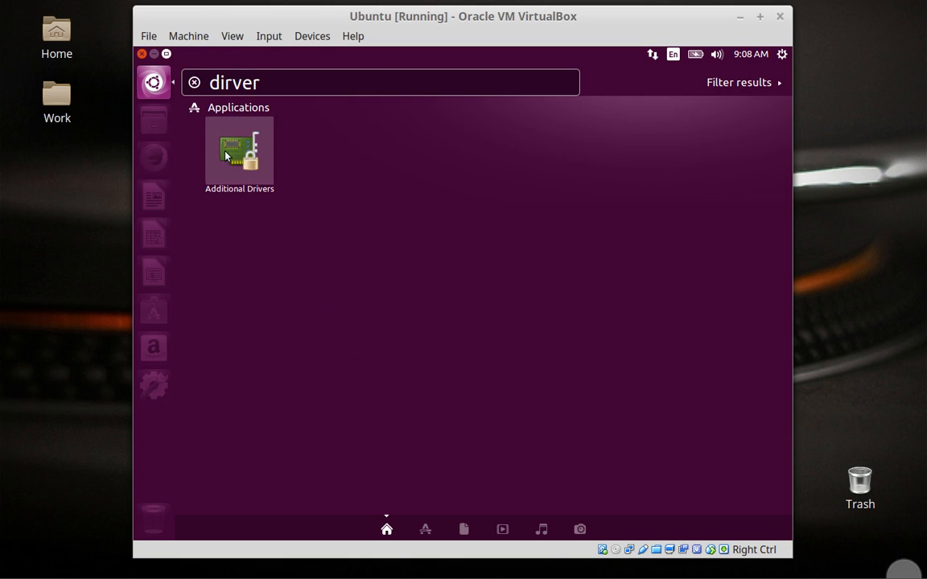
{"action": "left_click", "coordinate": [245, 160]}
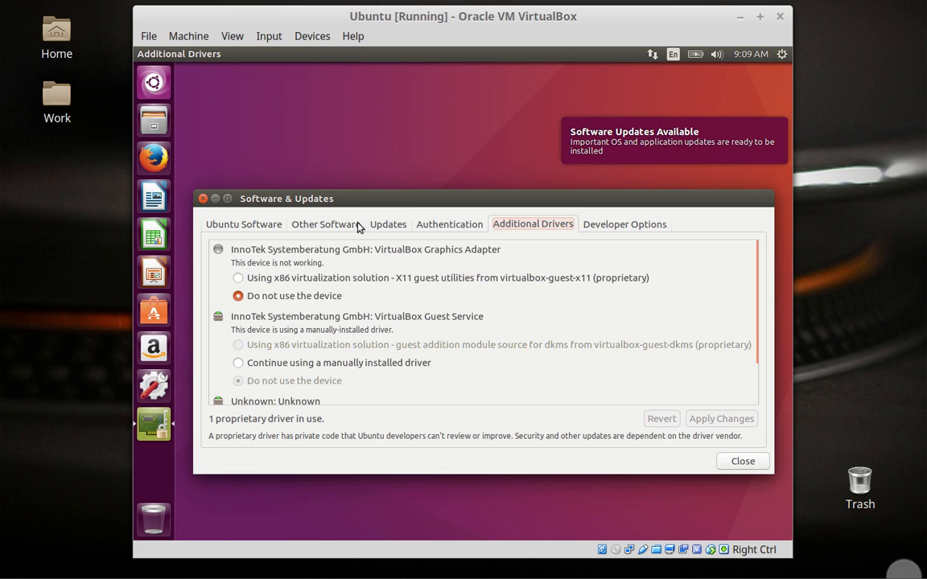
{"action": "left_click", "coordinate": [203, 199]}
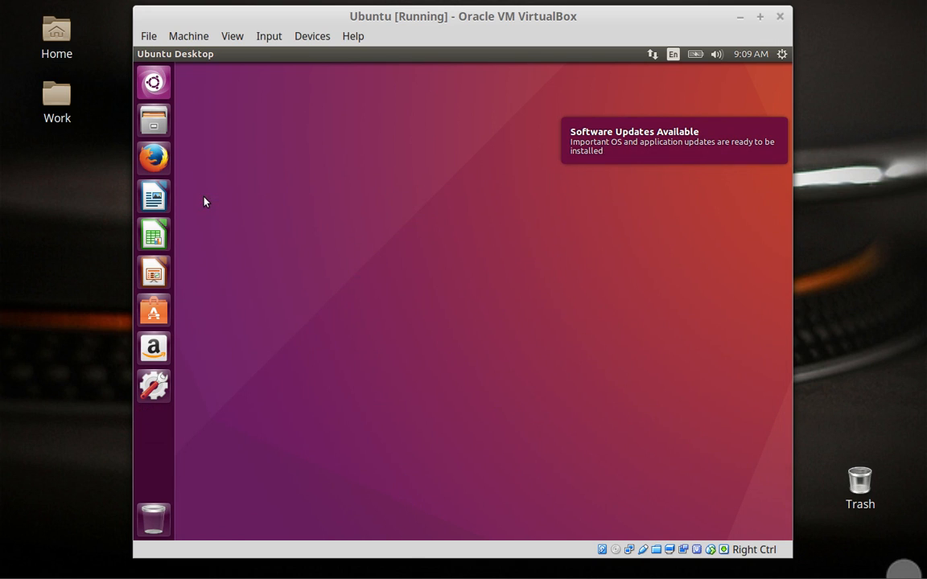
Insert the Guest Additions CD image into the running Ubuntu virtual machine
{"action": "left_click", "coordinate": [315, 38]}
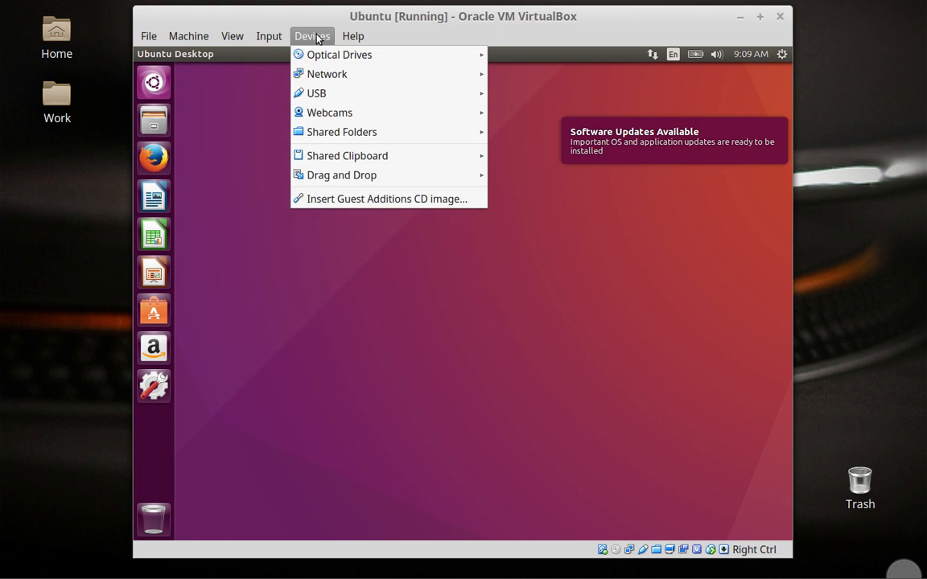
{"action": "left_click", "coordinate": [385, 200]}
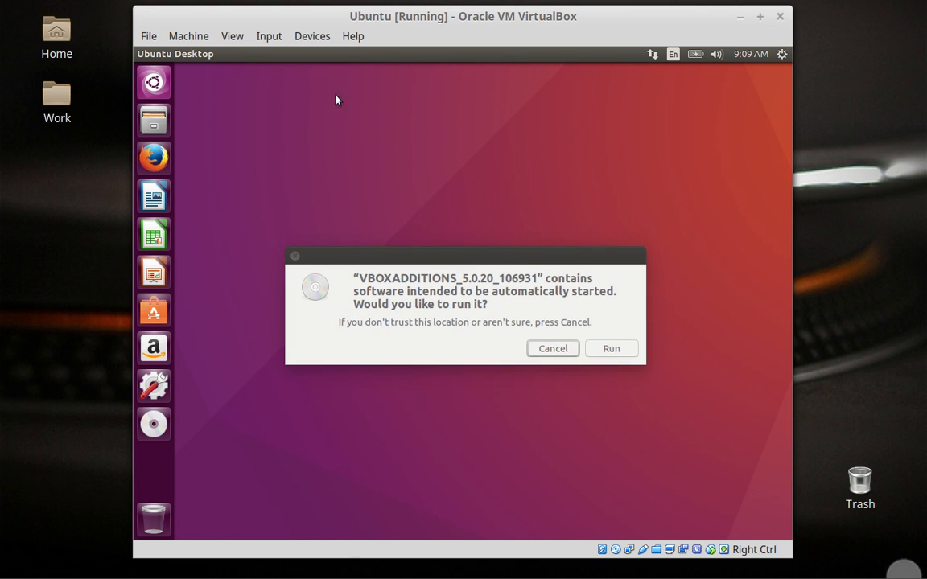
{"action": "left_click", "coordinate": [312, 36]}
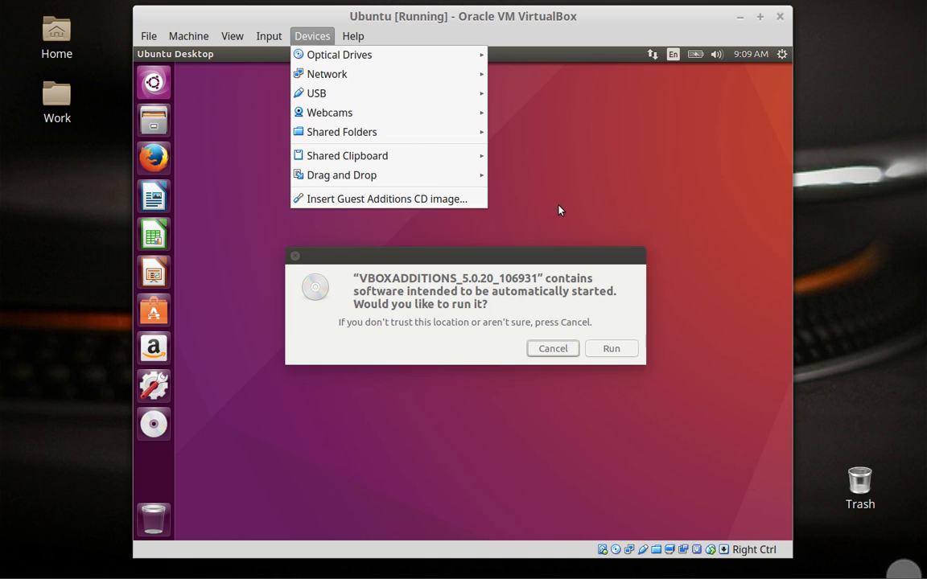
{"action": "left_click", "coordinate": [311, 37]}
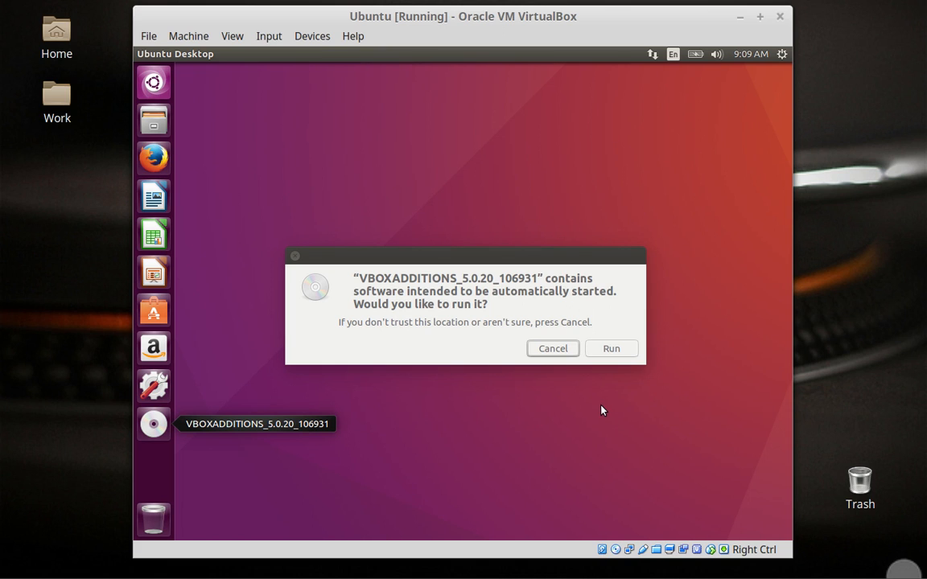
Run the Guest Additions installer from the inserted CD, authenticate with the account password, and close the installer terminal once it finishes
{"action": "left_click", "coordinate": [609, 350]}
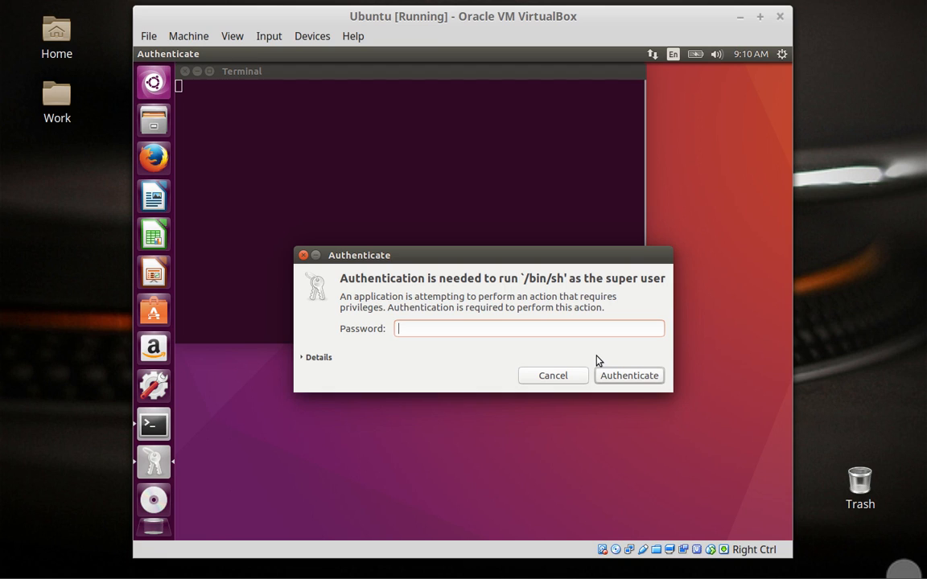
{"action": "type", "text": "••••••••"}
{"action": "key", "text": "Return"}
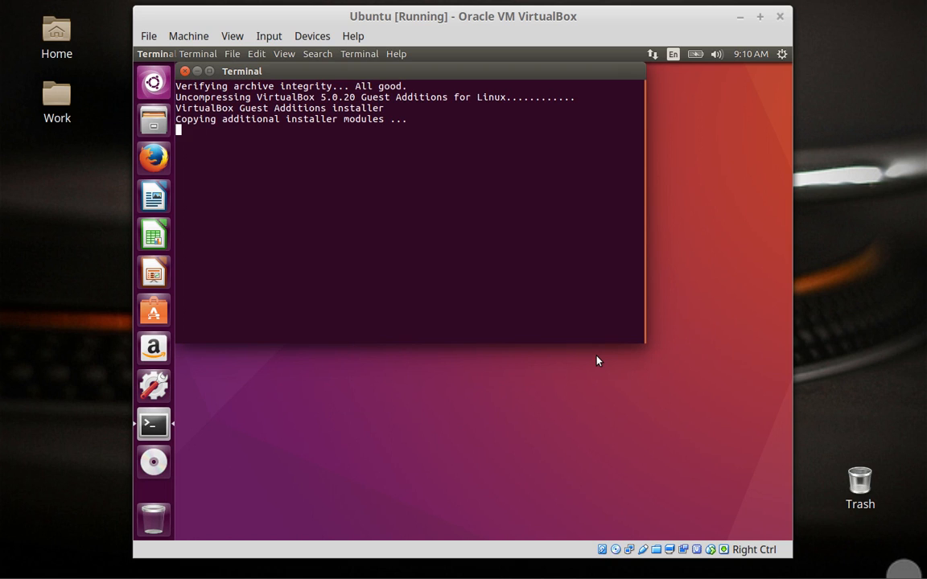
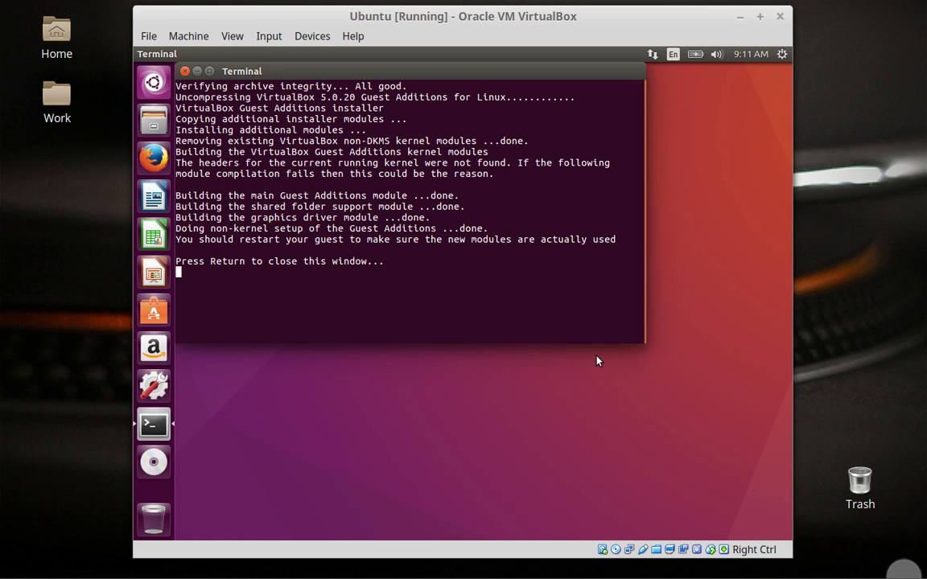
{"action": "key", "text": "Return"}
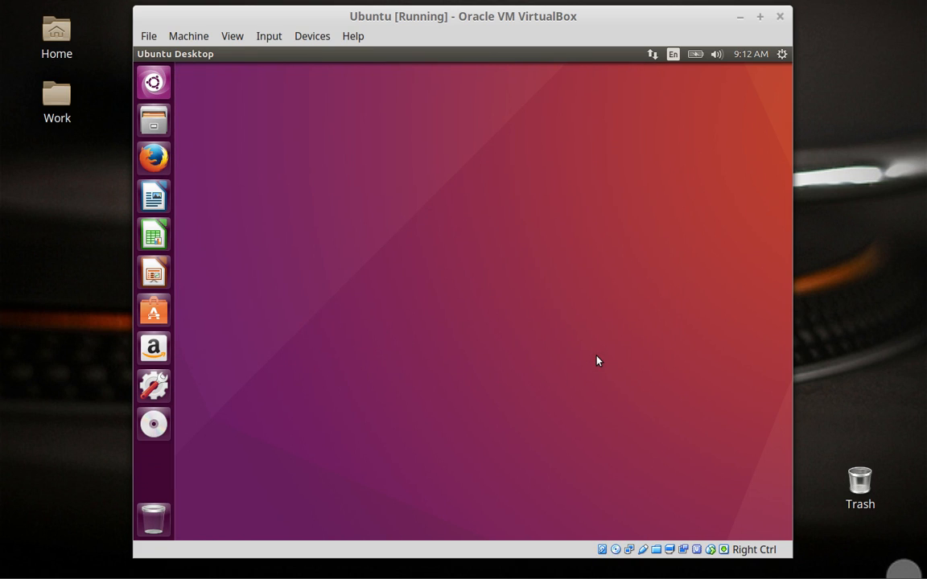
{"action": "left_click", "coordinate": [782, 56]}
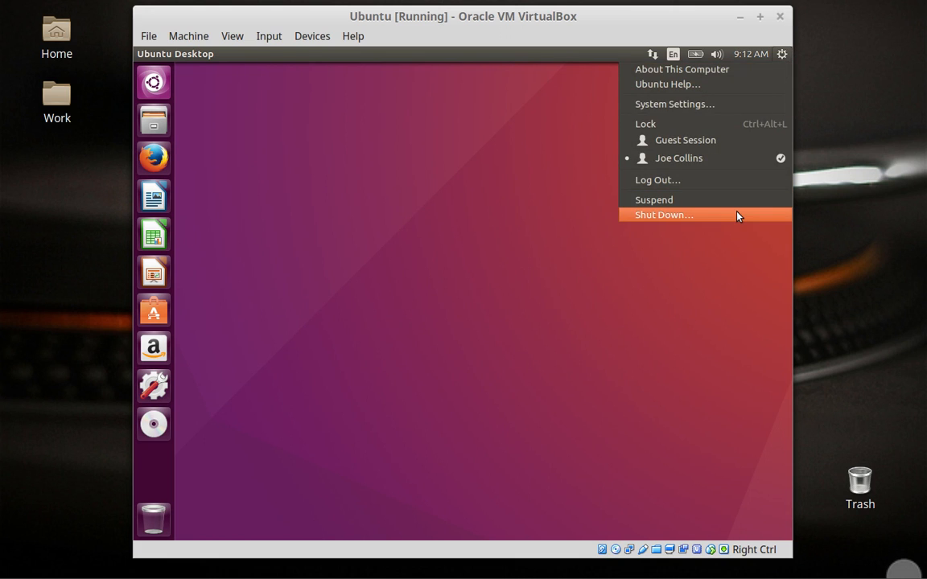
{"action": "left_click", "coordinate": [736, 215]}
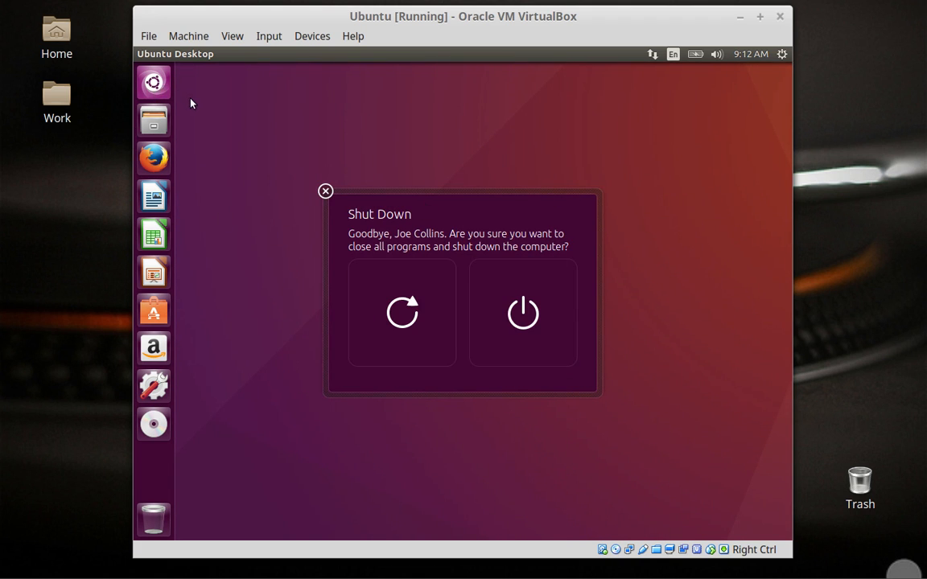
{"action": "left_click", "coordinate": [157, 85]}
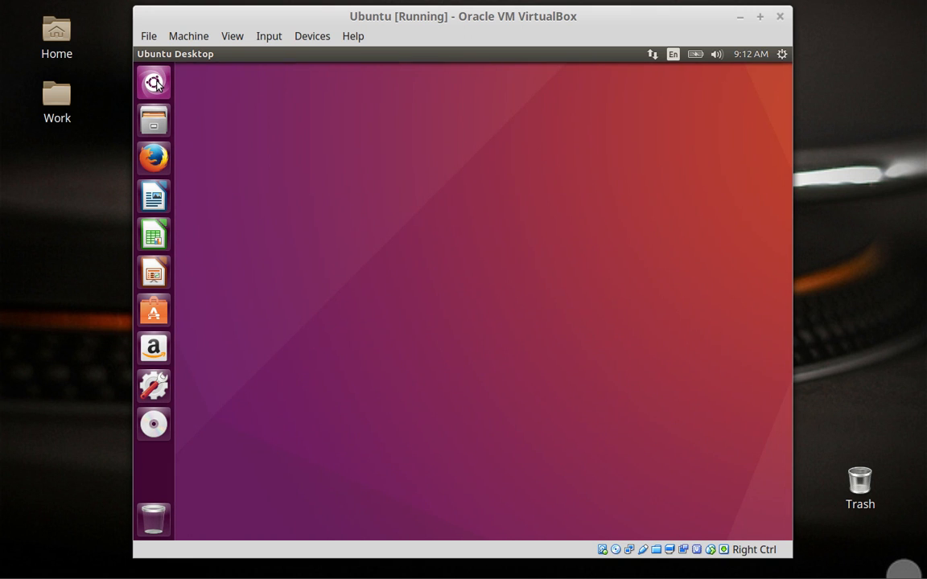
{"action": "left_click", "coordinate": [154, 83]}
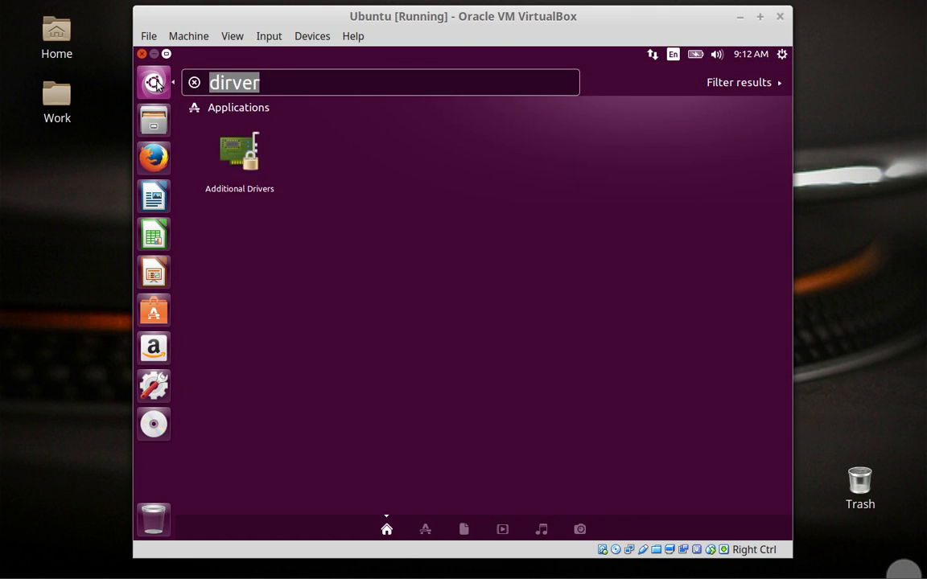
{"action": "left_click", "coordinate": [157, 86]}
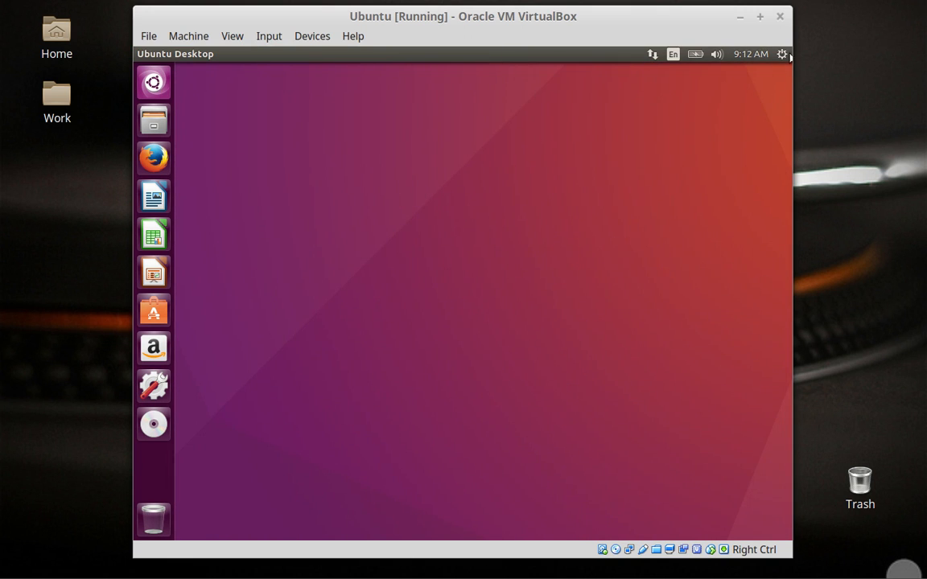
Restart the Ubuntu guest and log back in with the account password
{"action": "left_click", "coordinate": [782, 53]}
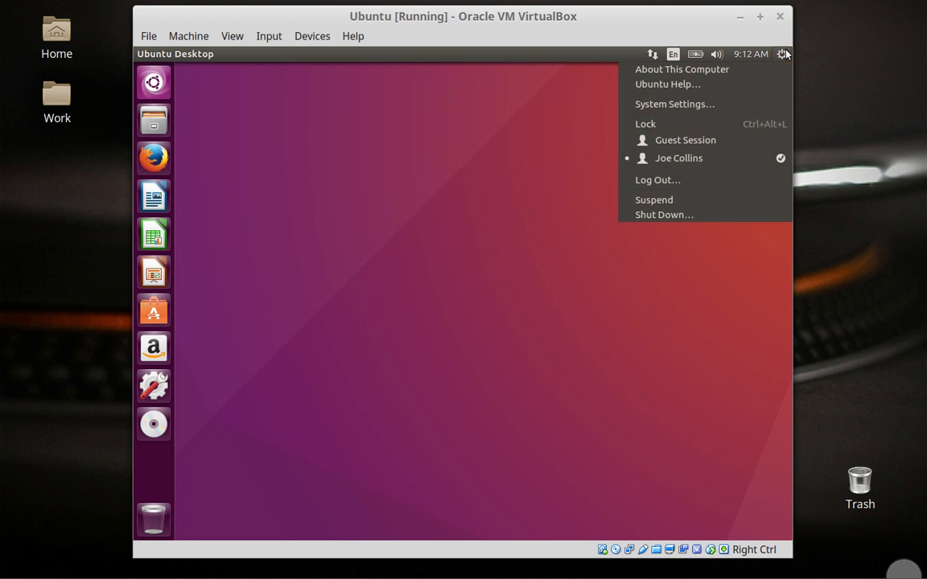
{"action": "left_click", "coordinate": [751, 212]}
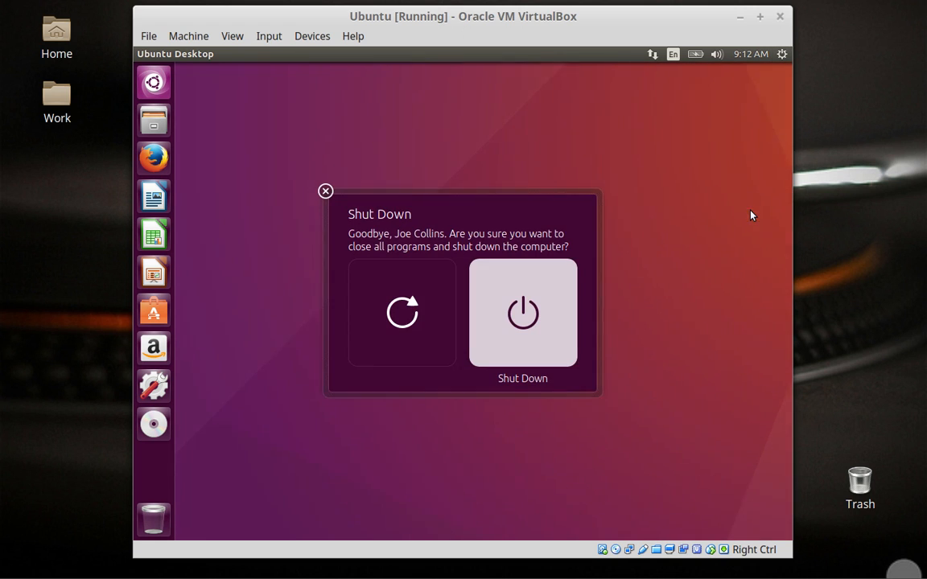
{"action": "left_click", "coordinate": [424, 327]}
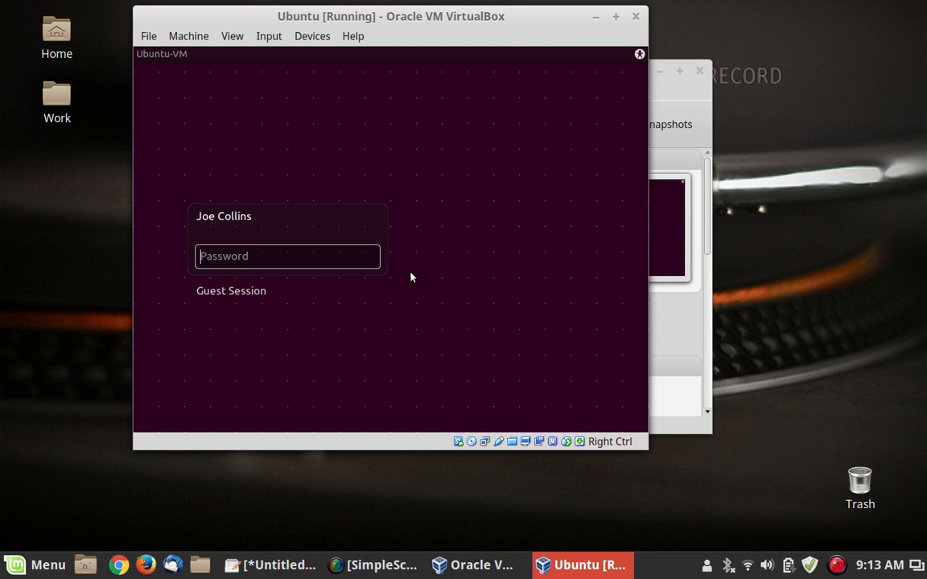
{"action": "type", "text": "****"}
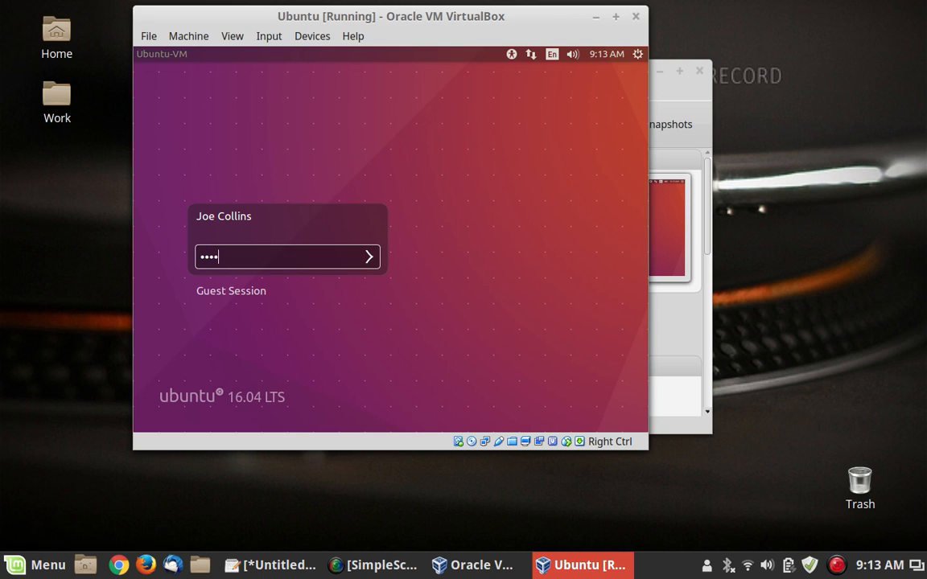
{"action": "type", "text": "****"}
{"action": "key", "text": "Return"}
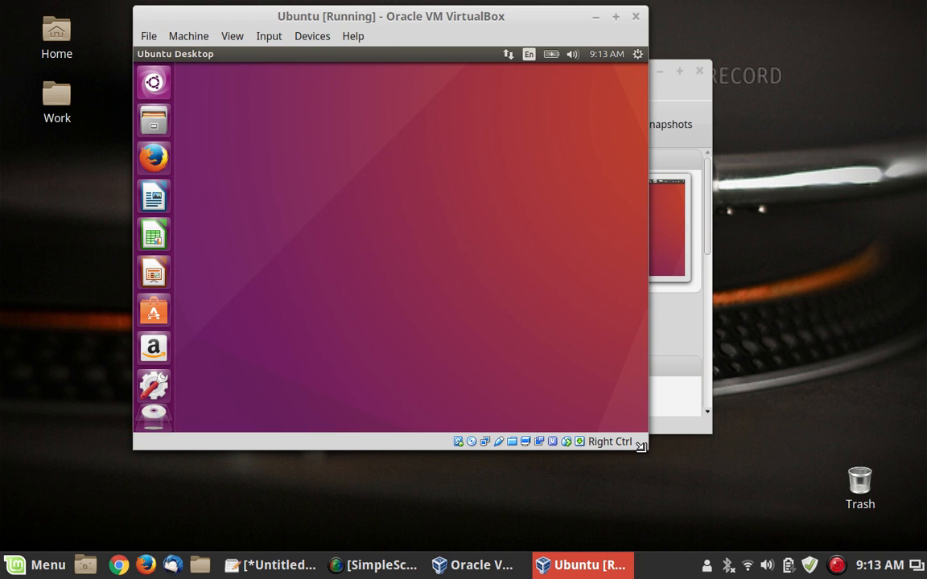
Test the guest's display scaling by enlarging the virtual machine window and switching to full screen and back
{"action": "left_click_drag", "start_coordinate": [651, 459], "coordinate": [733, 514]}
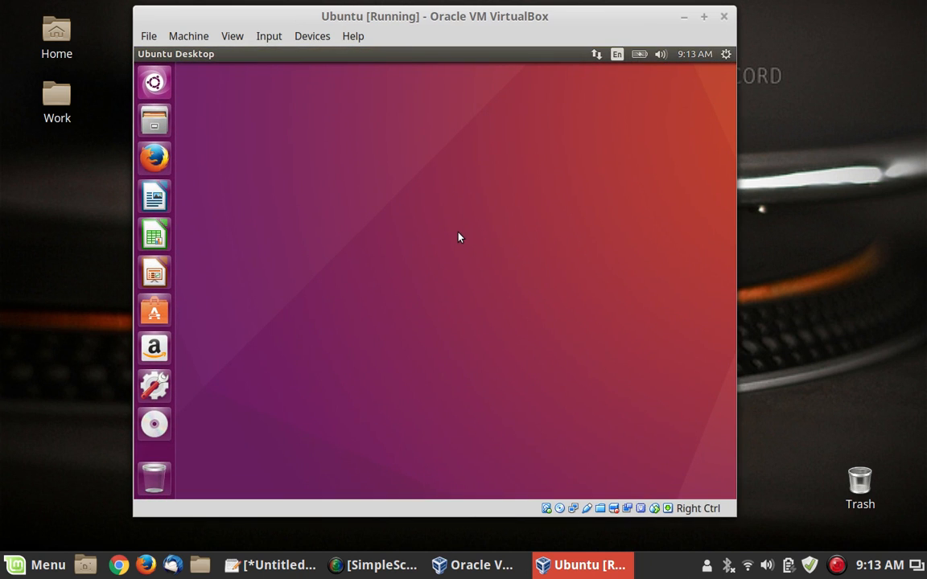
{"action": "key", "text": "Control_R+f"}
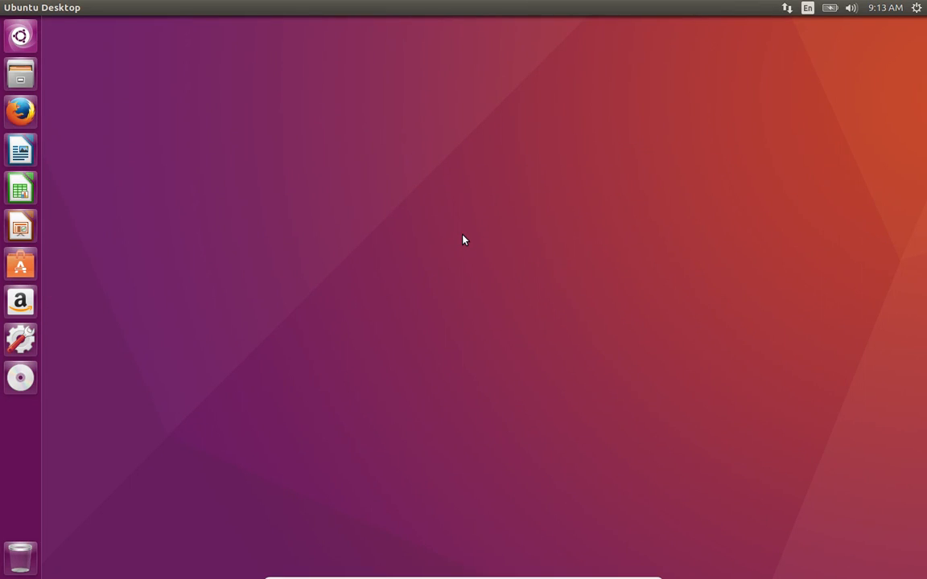
{"action": "key", "text": "Control_R+f"}
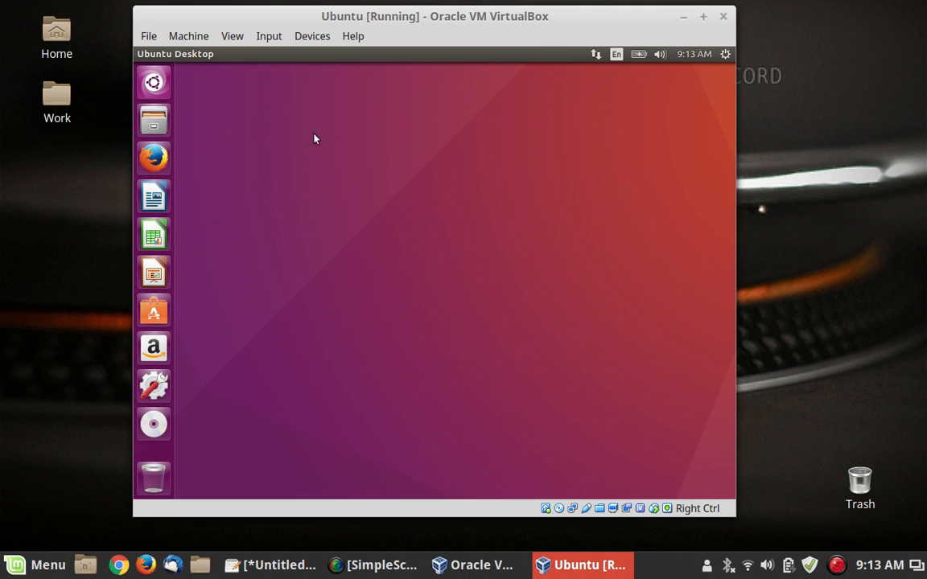
Try to open the sf_Work shared folder in the guest's file manager, then close the file manager
{"action": "left_click", "coordinate": [156, 121]}
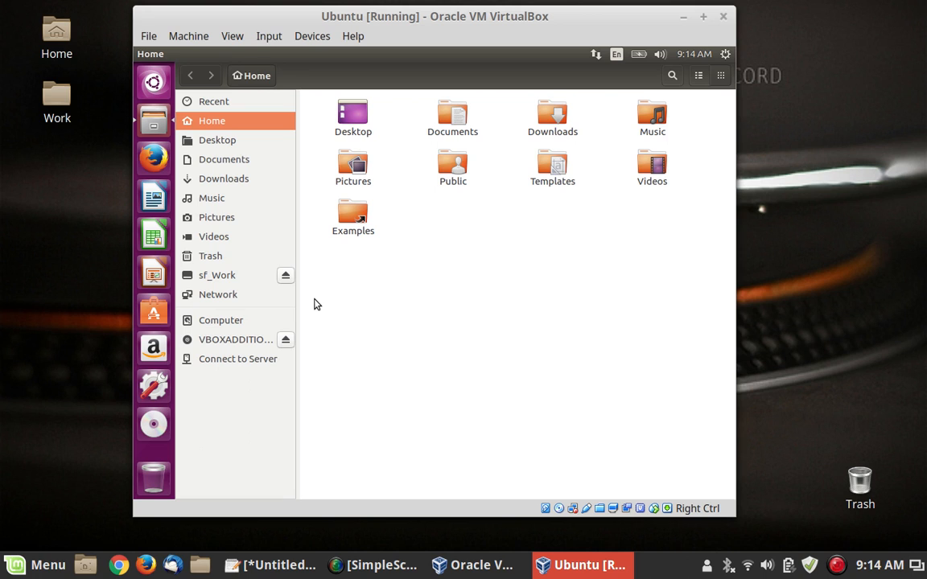
{"action": "left_click", "coordinate": [252, 282]}
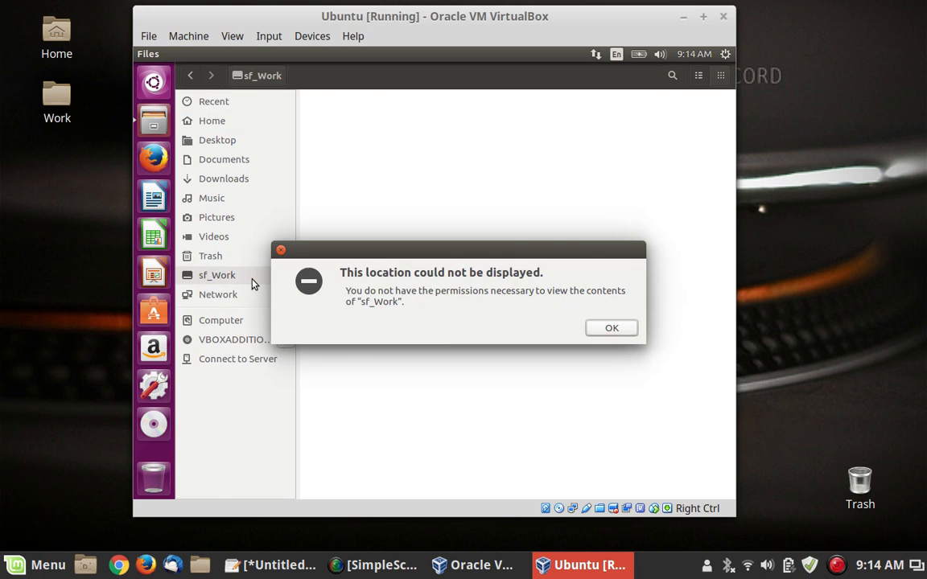
{"action": "left_click", "coordinate": [611, 329]}
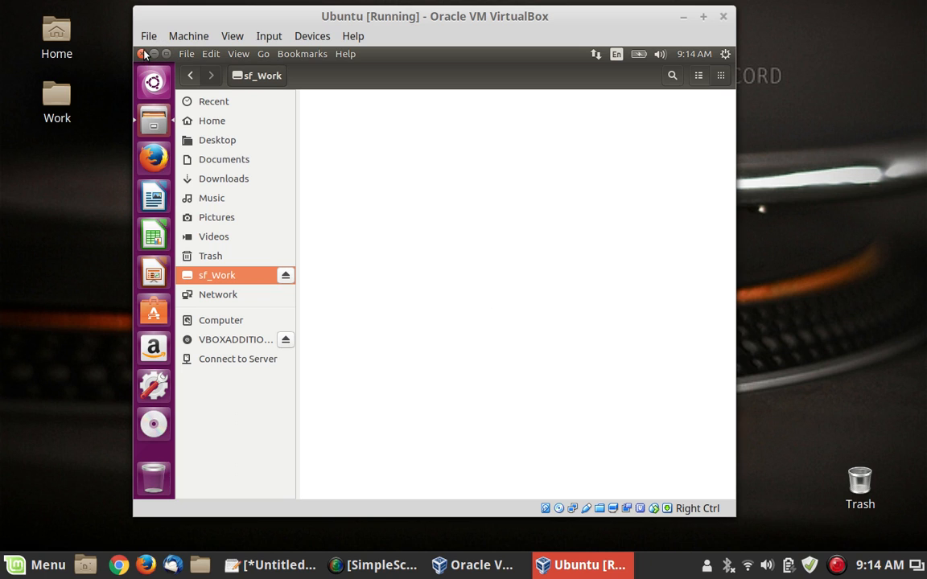
{"action": "left_click", "coordinate": [142, 54]}
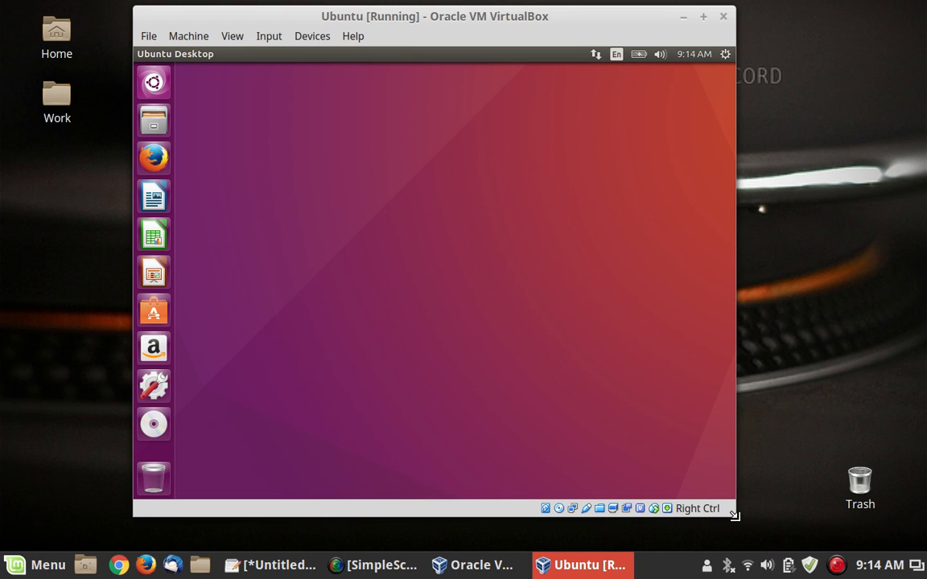
Enlarge the virtual machine window and open a terminal in the guest with its text zoomed in two levels
{"action": "left_click_drag", "start_coordinate": [734, 515], "coordinate": [771, 533]}
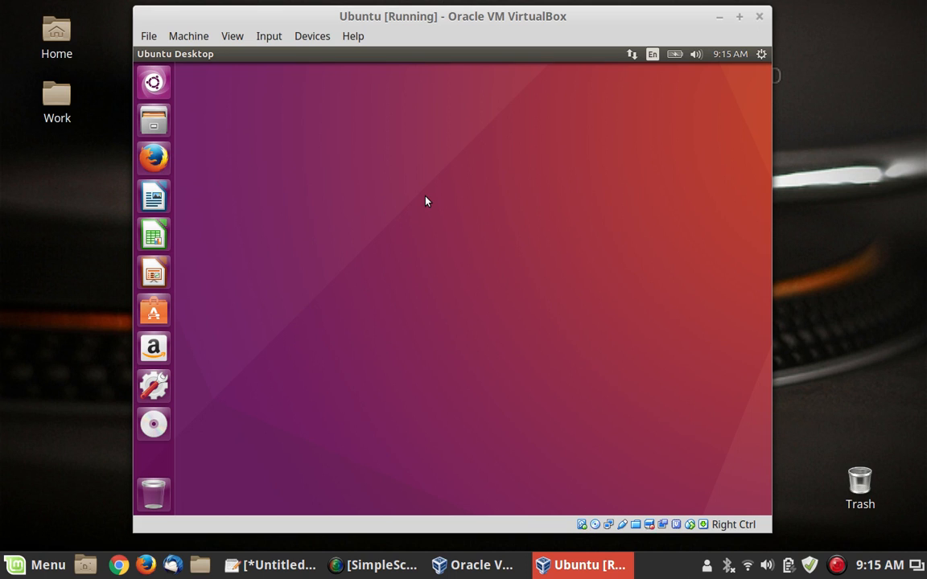
{"action": "key", "text": "ctrl+alt+t"}
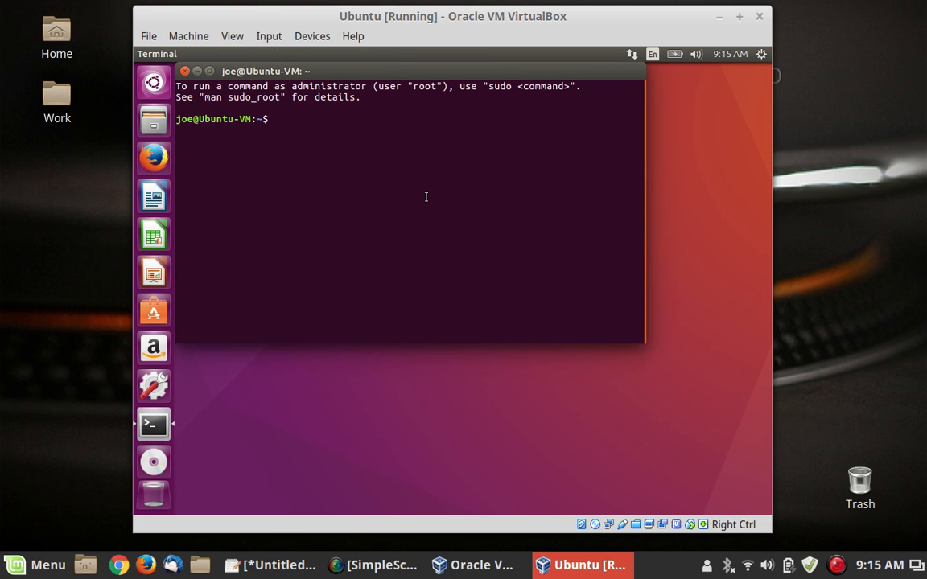
{"action": "key", "text": "ctrl+plus"}
{"action": "key", "text": "ctrl+plus"}
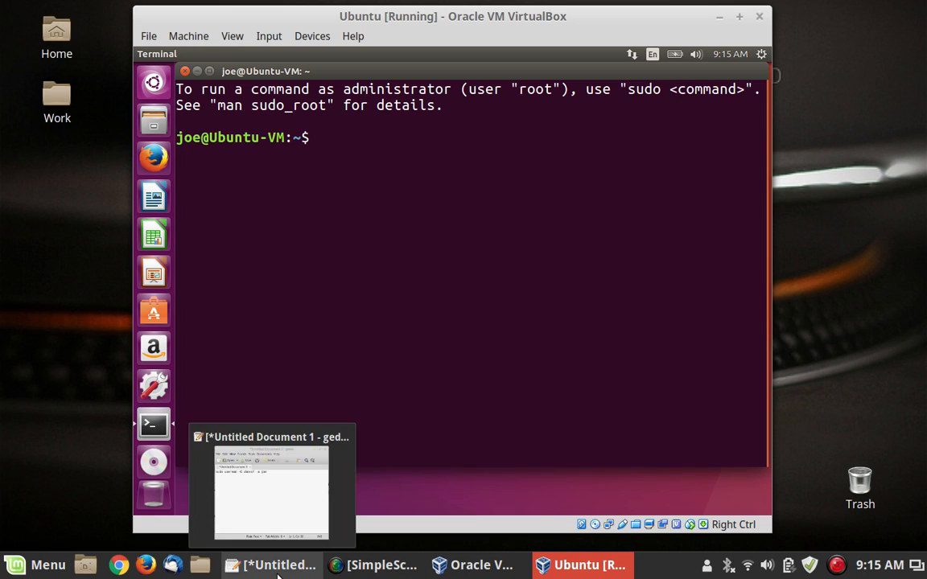
Copy the "sudo usermod -G vboxsf -a" command with the account's username from the host's gedit document and paste it into the guest terminal
{"action": "left_click", "coordinate": [312, 567]}
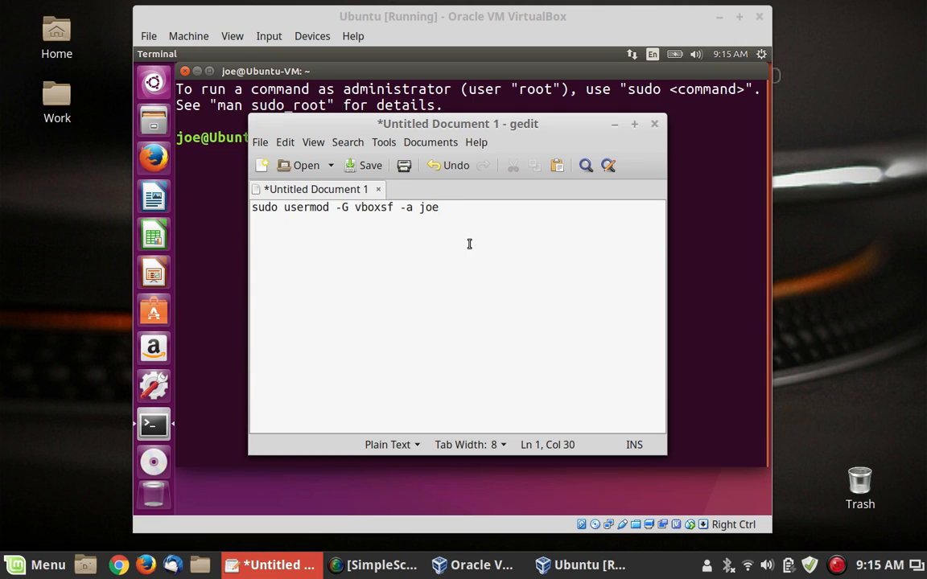
{"action": "left_click_drag", "start_coordinate": [455, 211], "coordinate": [250, 208]}
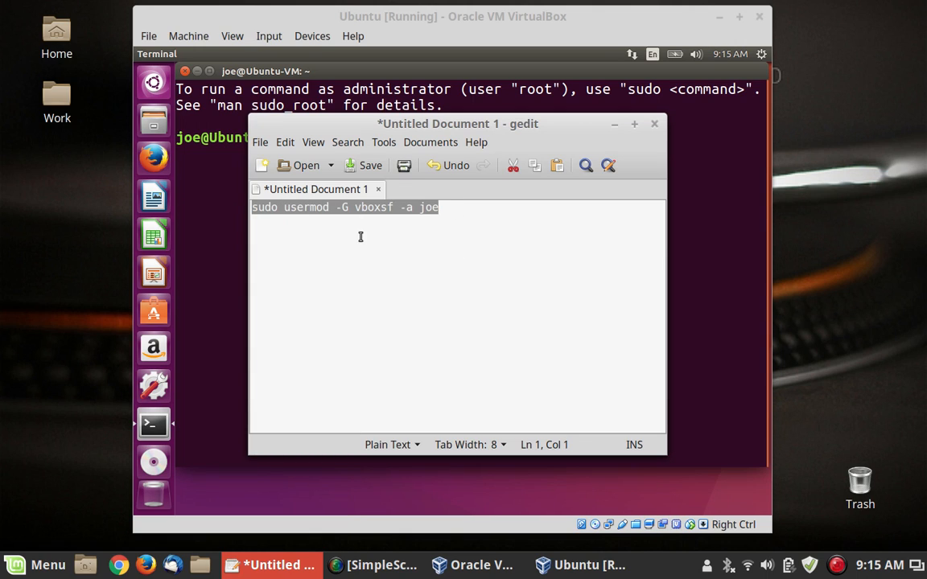
{"action": "right_click", "coordinate": [366, 211]}
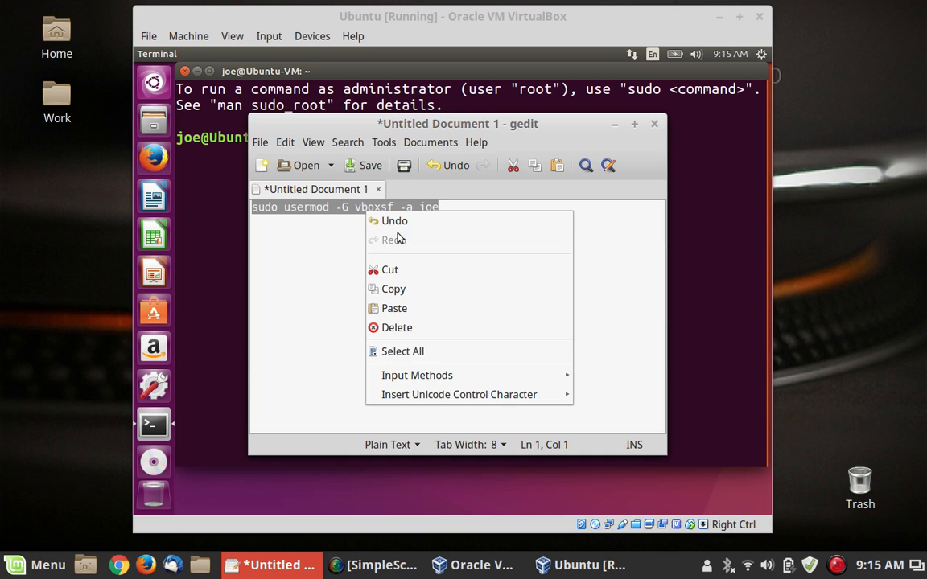
{"action": "left_click", "coordinate": [426, 292]}
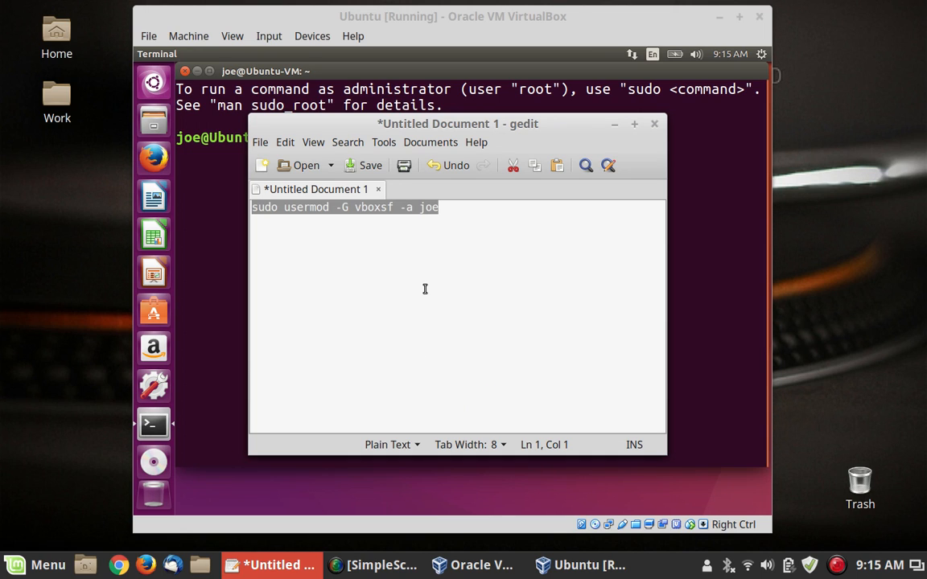
{"action": "left_click", "coordinate": [708, 212]}
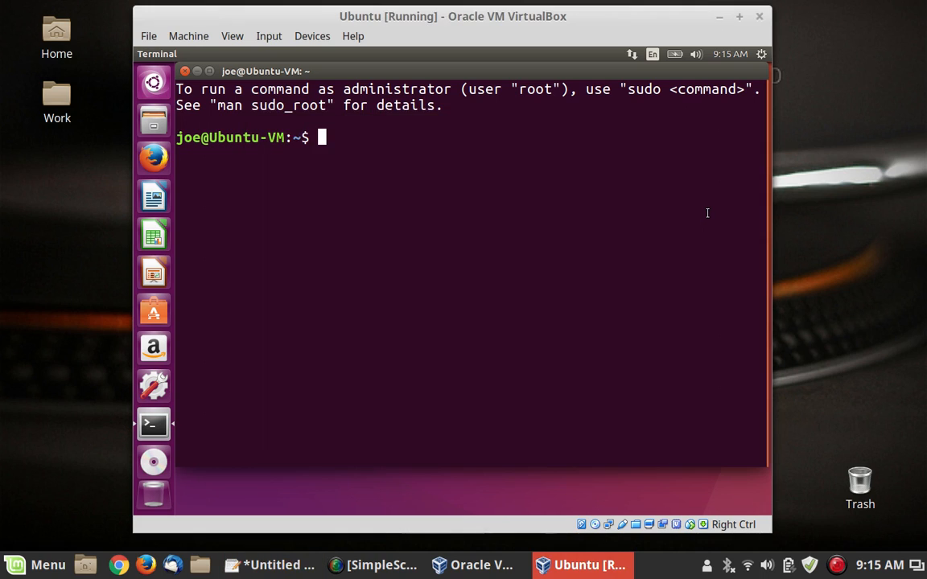
{"action": "right_click", "coordinate": [408, 137]}
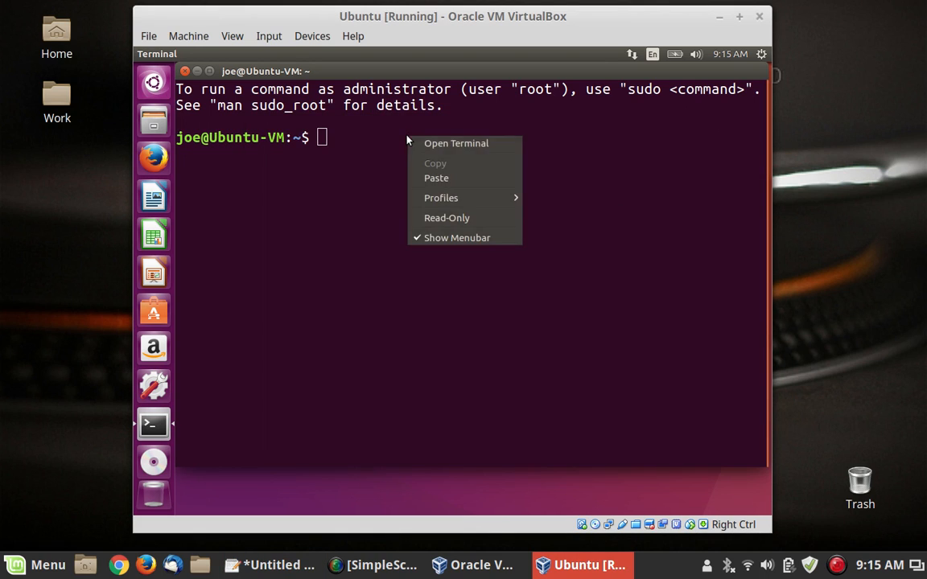
{"action": "left_click", "coordinate": [465, 178]}
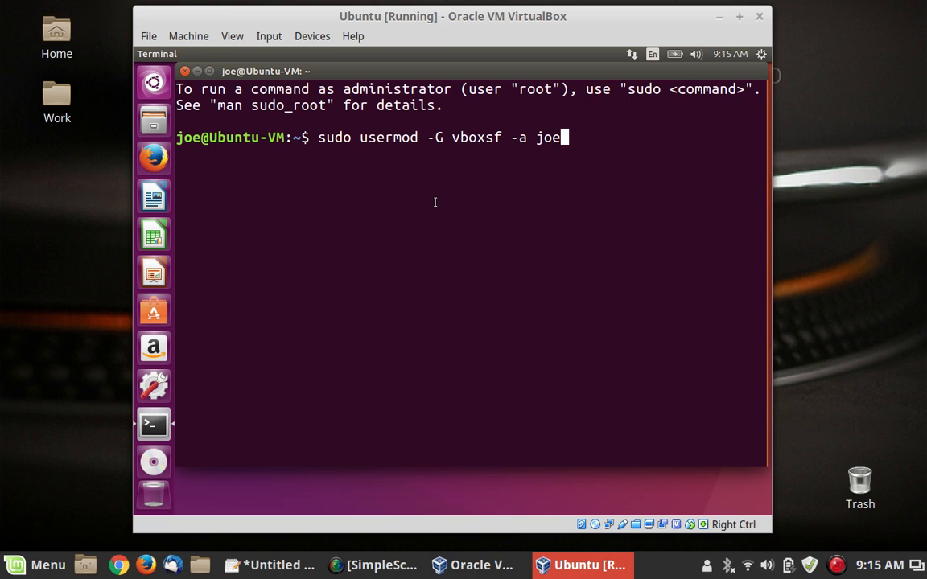
Run the pasted usermod command in the guest terminal, authorizing it with the account password
{"action": "key", "text": "Return"}
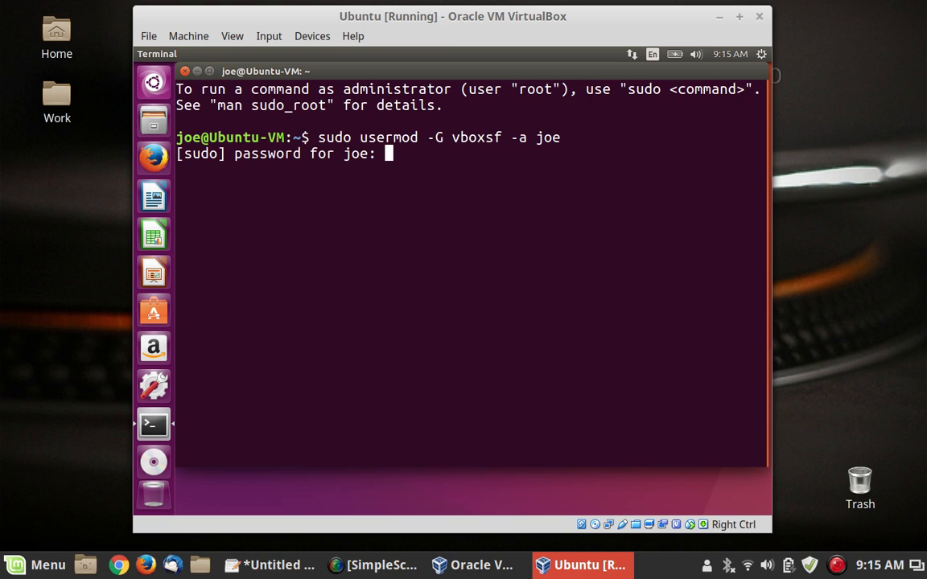
{"action": "key", "text": "Return"}
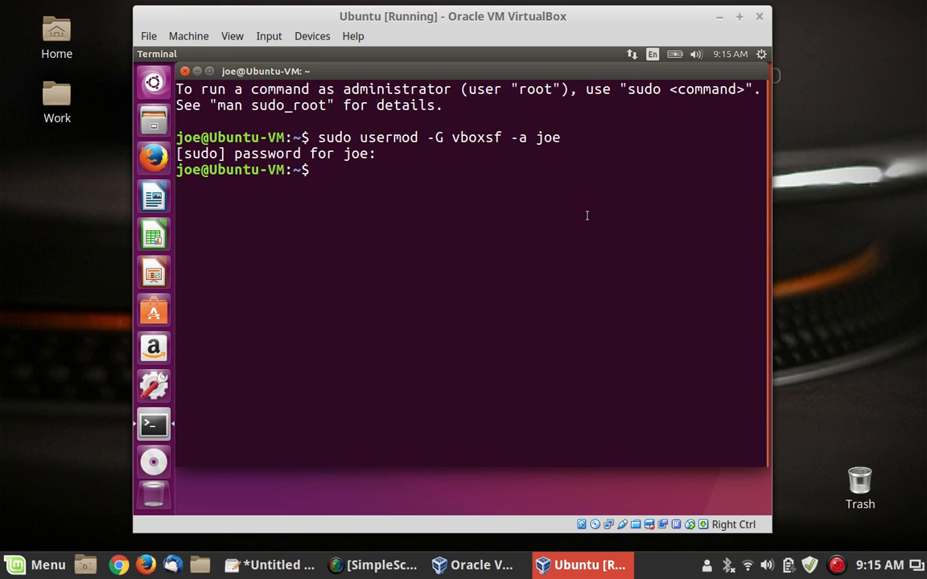
Log out of the guest's desktop session and log back in with the account password
{"action": "left_click", "coordinate": [761, 54]}
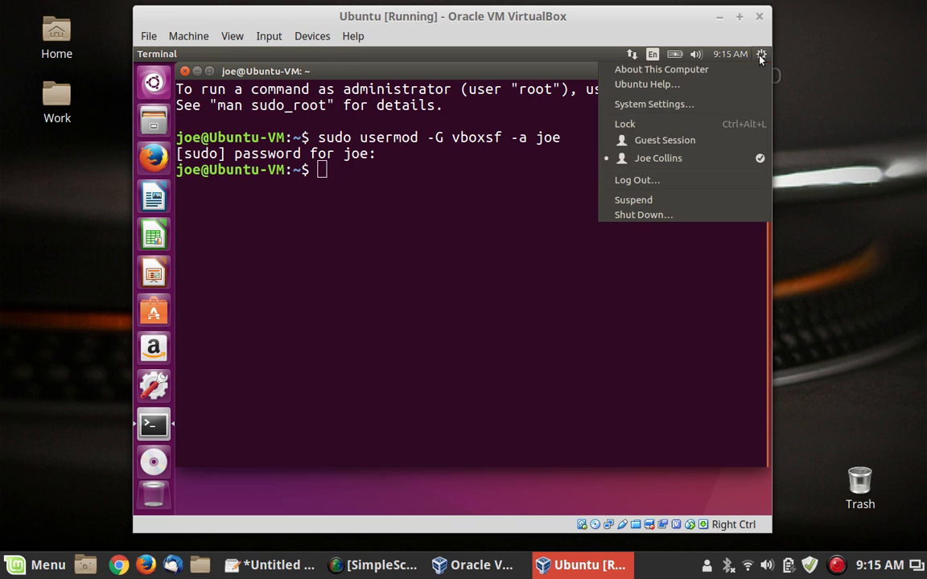
{"action": "left_click", "coordinate": [712, 182]}
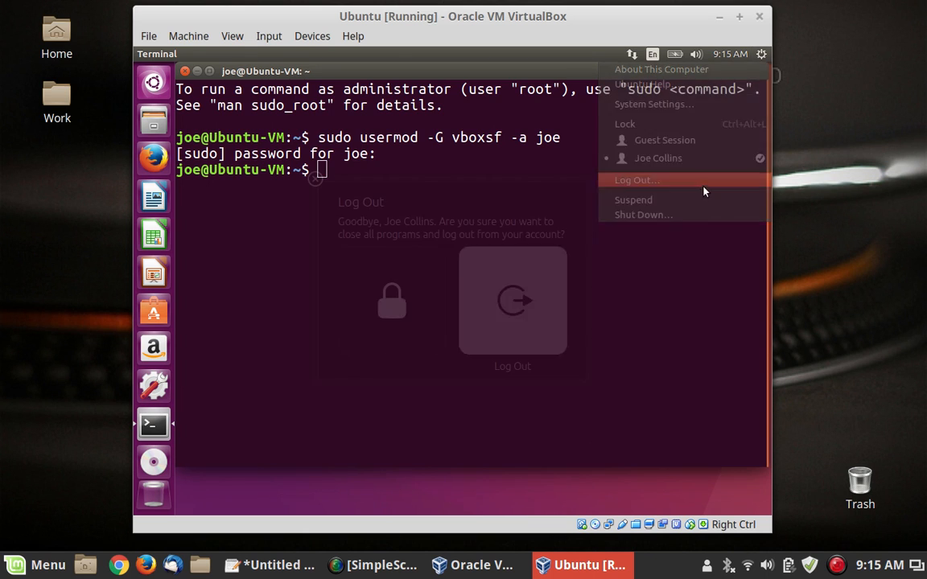
{"action": "left_click", "coordinate": [551, 300]}
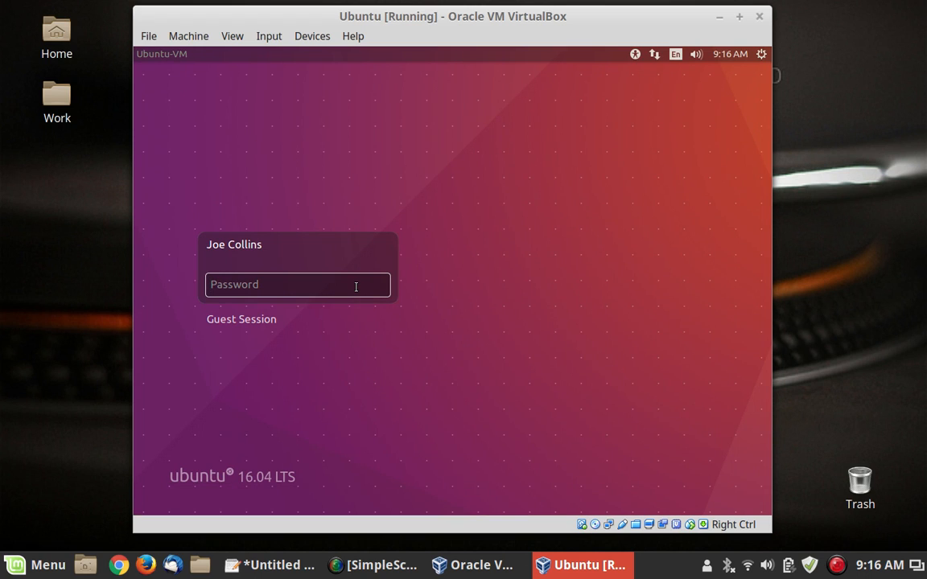
{"action": "type", "text": "••"}
{"action": "type", "text": "••••"}
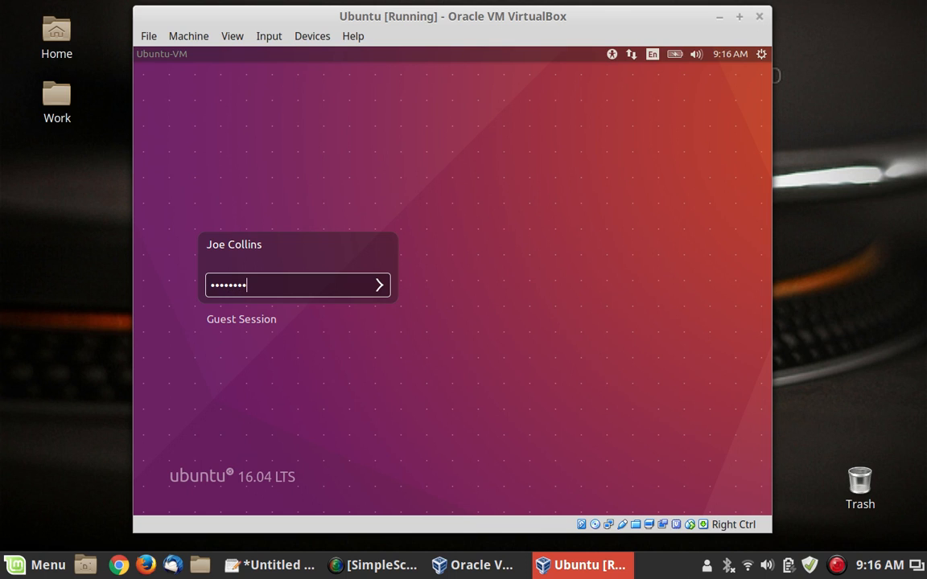
{"action": "key", "text": "Return"}
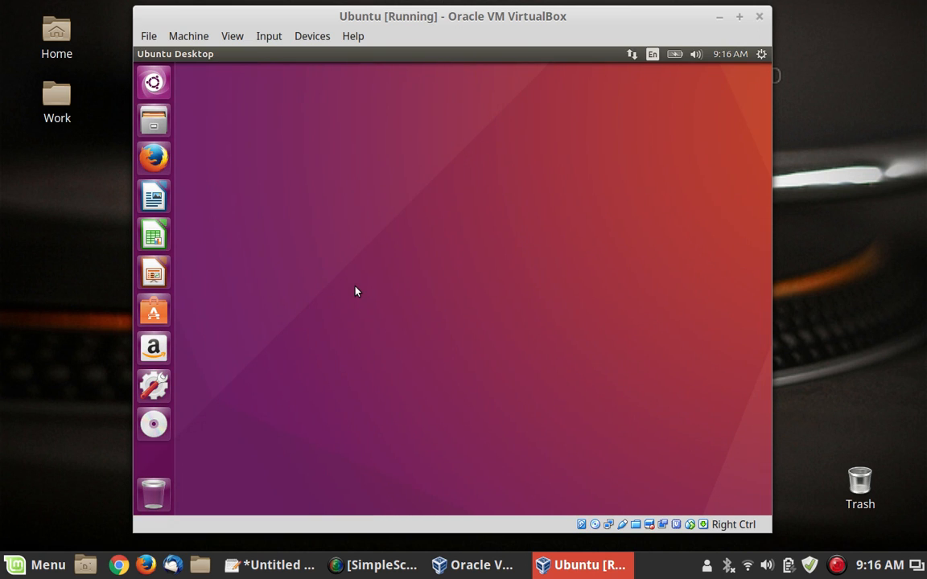
Open the sf_Work shared folder in the guest's file manager and the host's Work folder, placed so both file lists can be compared
{"action": "left_click", "coordinate": [149, 121]}
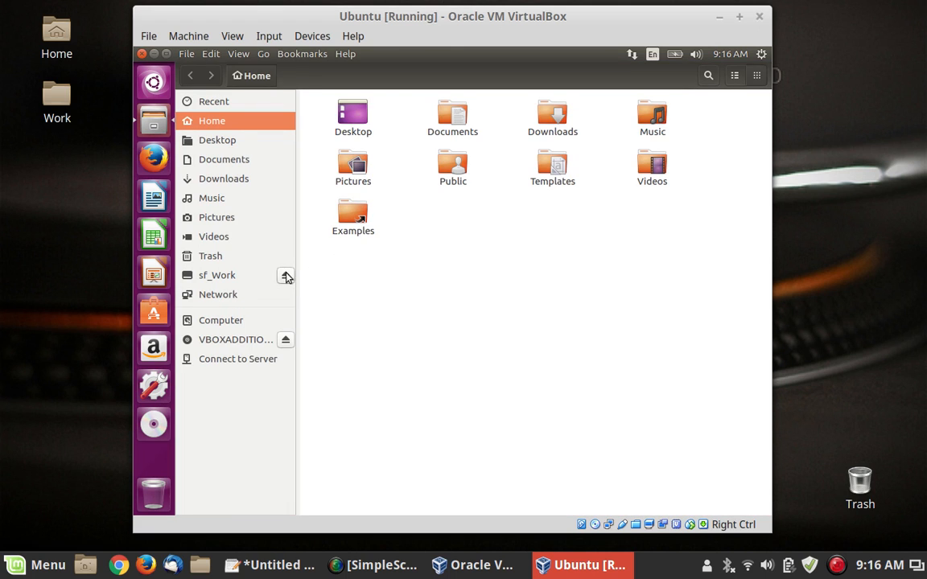
{"action": "left_click", "coordinate": [256, 279]}
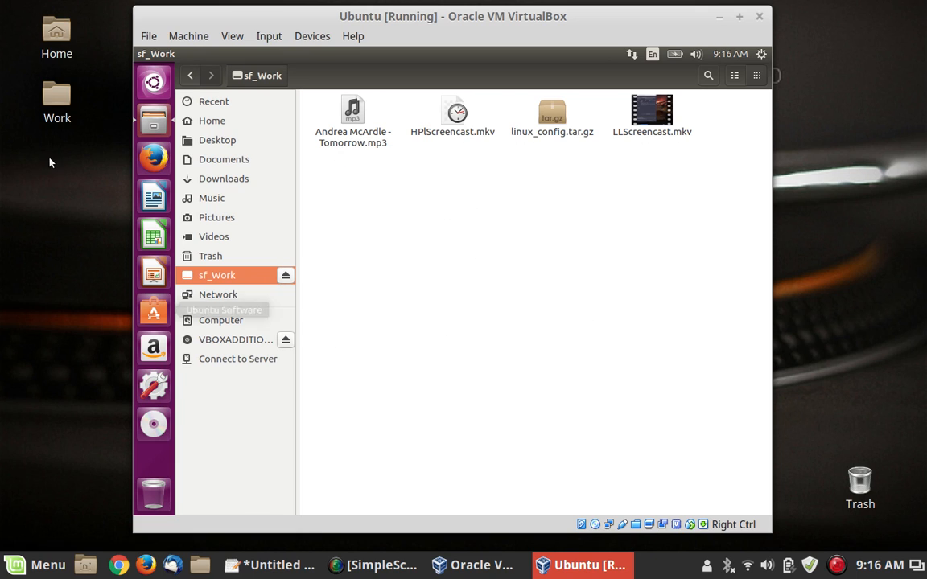
{"action": "left_click", "coordinate": [58, 115]}
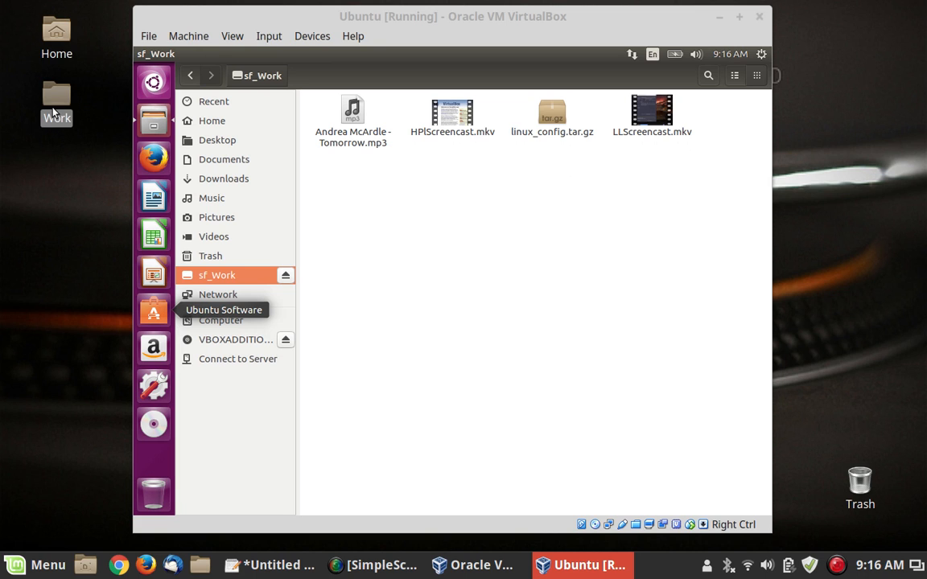
{"action": "double_click", "coordinate": [53, 112]}
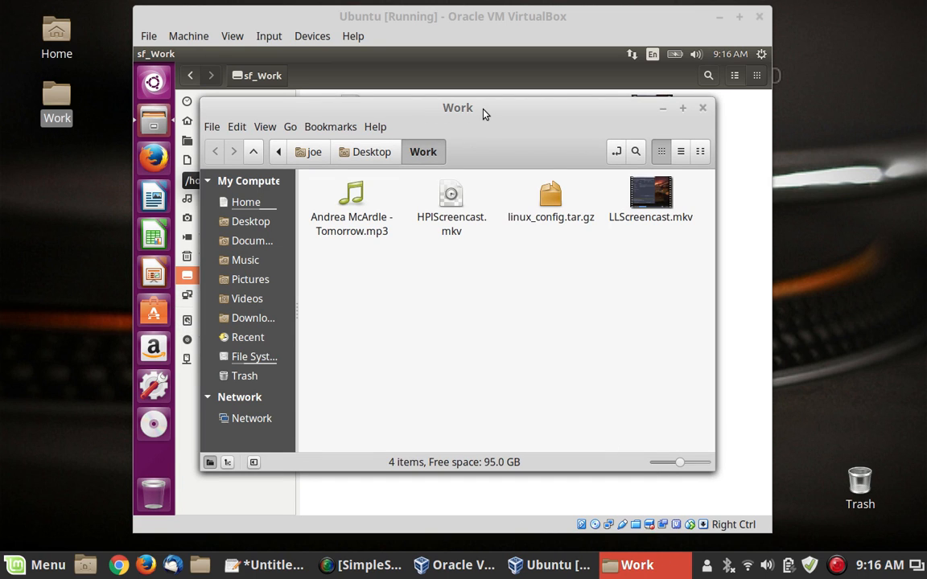
{"action": "left_click_drag", "start_coordinate": [483, 113], "coordinate": [500, 178]}
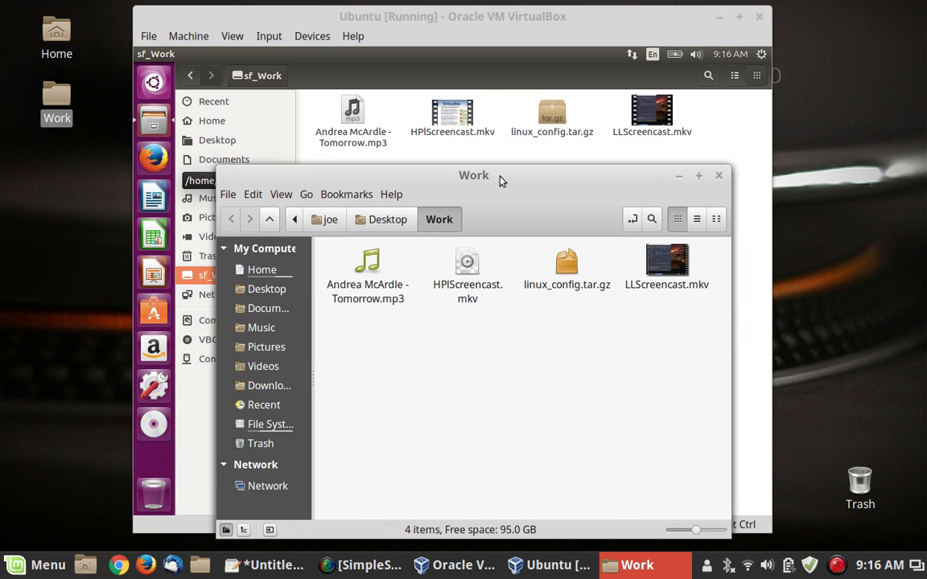
Create an empty document named Test.txt in the host's Work folder
{"action": "right_click", "coordinate": [456, 360]}
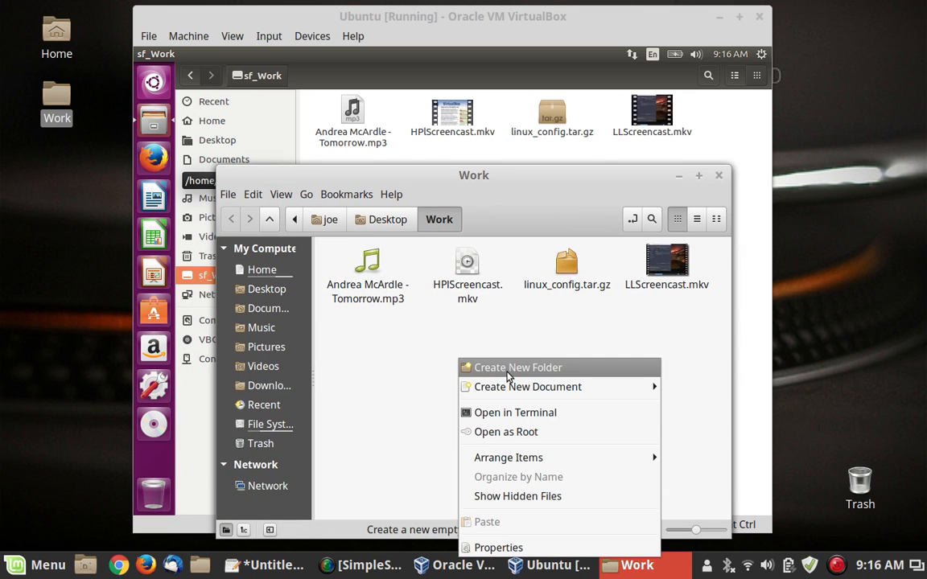
{"action": "mouse_move", "coordinate": [509, 390]}
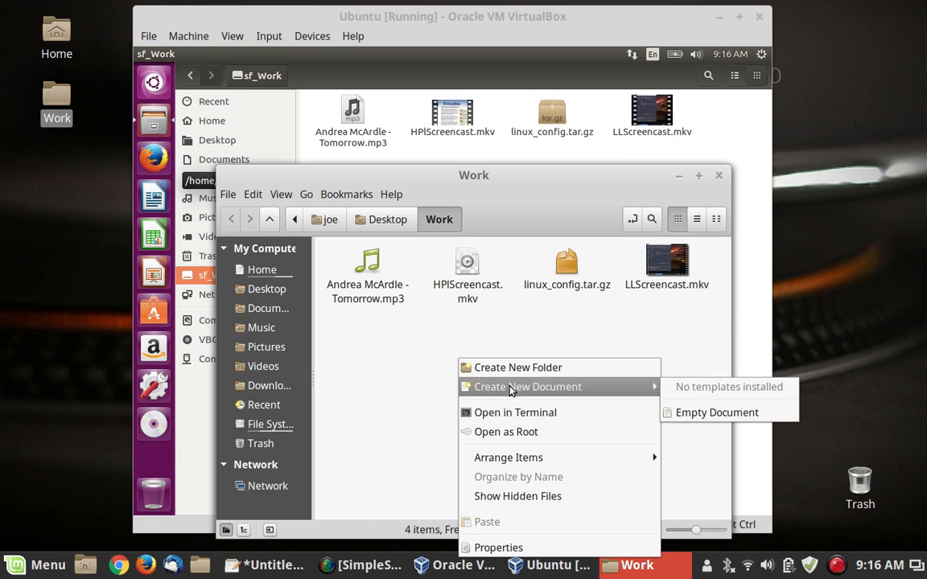
{"action": "left_click", "coordinate": [711, 417]}
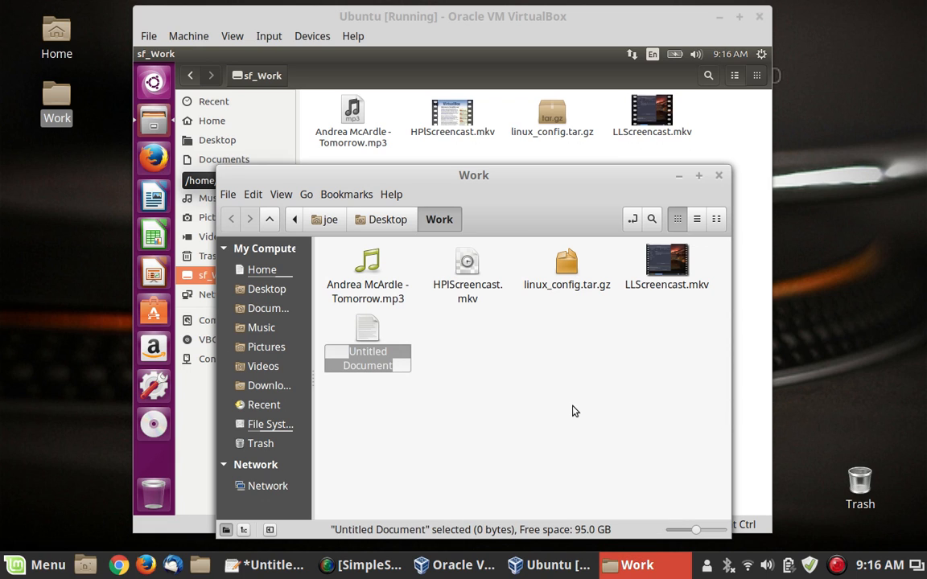
{"action": "type", "text": "Test."}
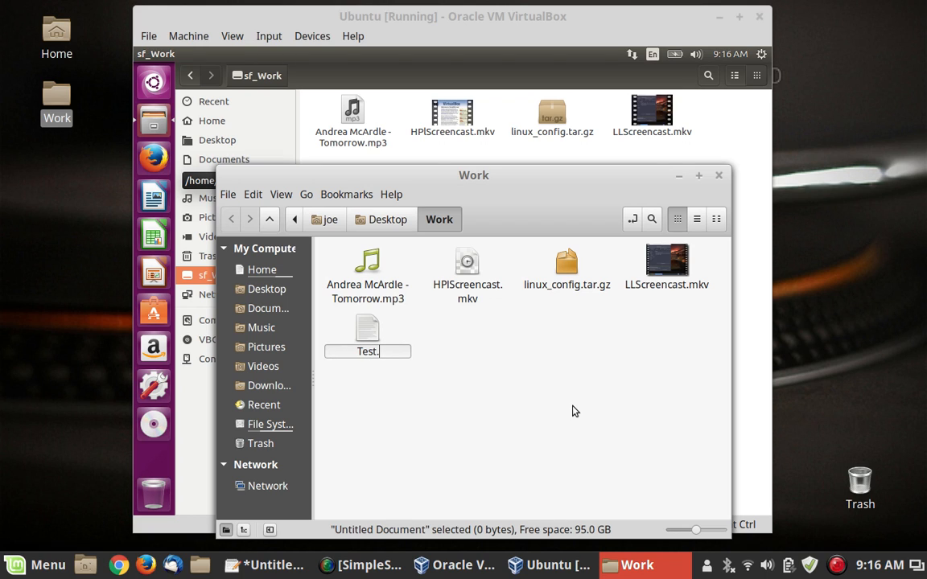
{"action": "type", "text": "txt"}
{"action": "left_click", "coordinate": [568, 405]}
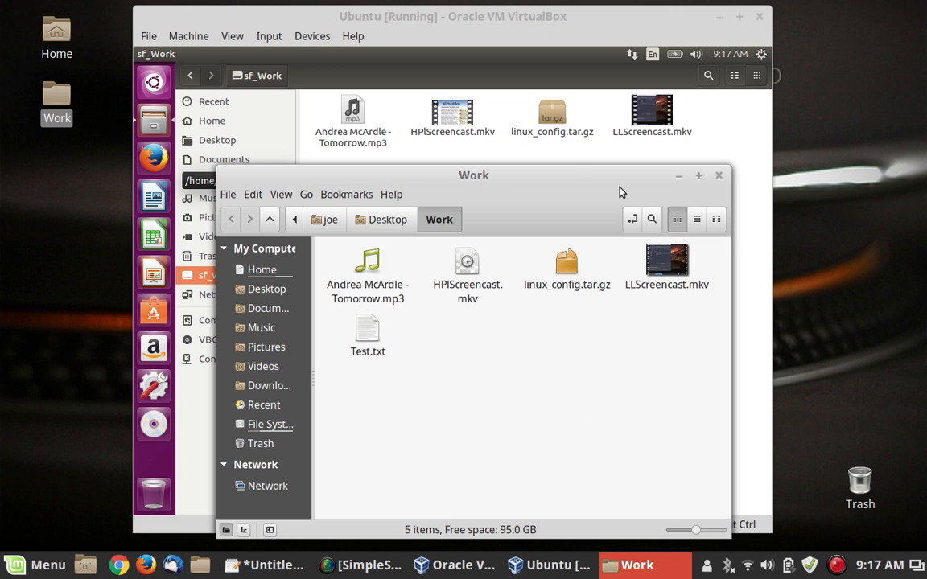
Close the host's Work folder window and reload the sf_Work shared folder in the guest's file manager
{"action": "mouse_move", "coordinate": [571, 174]}
{"action": "left_mouse_down"}
{"action": "mouse_move", "coordinate": [558, 271]}
{"action": "mouse_move", "coordinate": [578, 181]}
{"action": "left_mouse_up"}
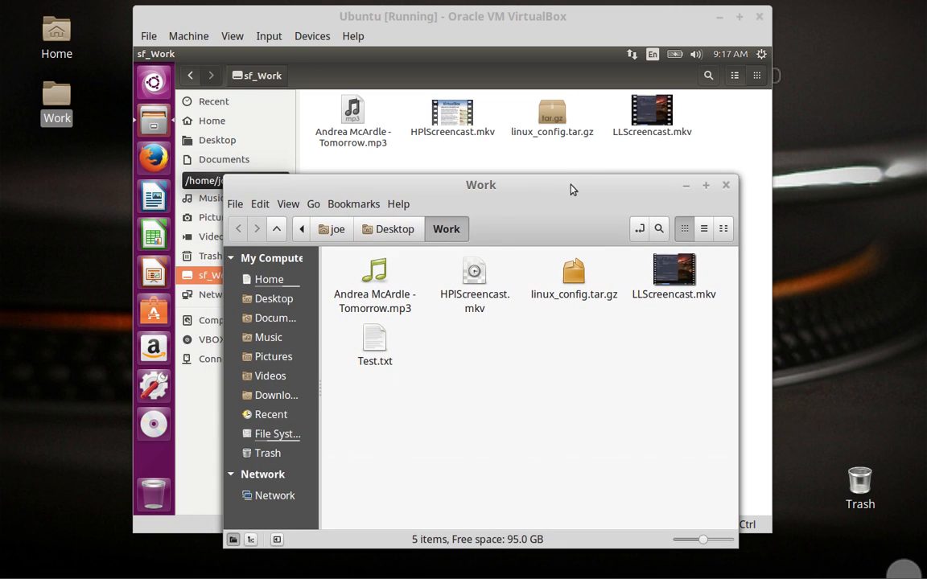
{"action": "left_click", "coordinate": [726, 187]}
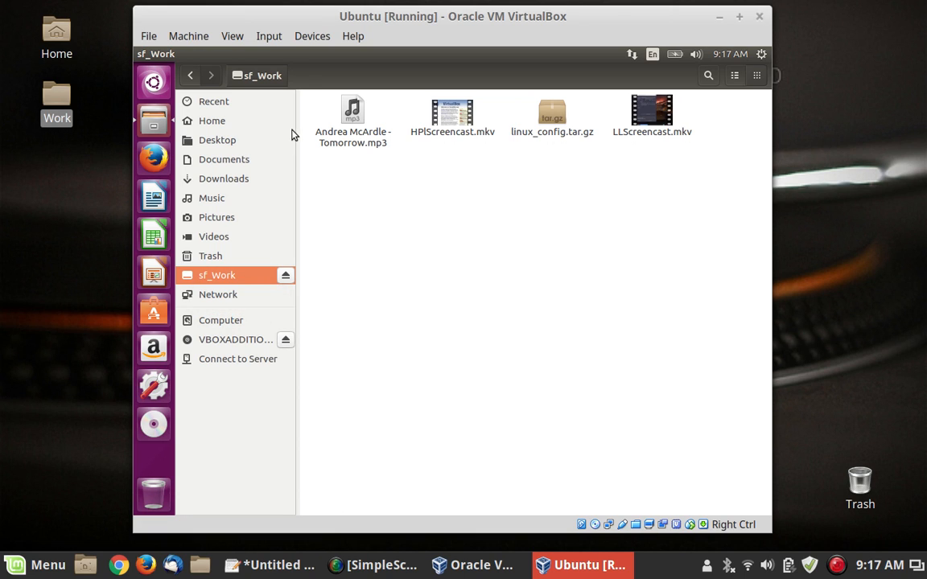
{"action": "left_click", "coordinate": [190, 76]}
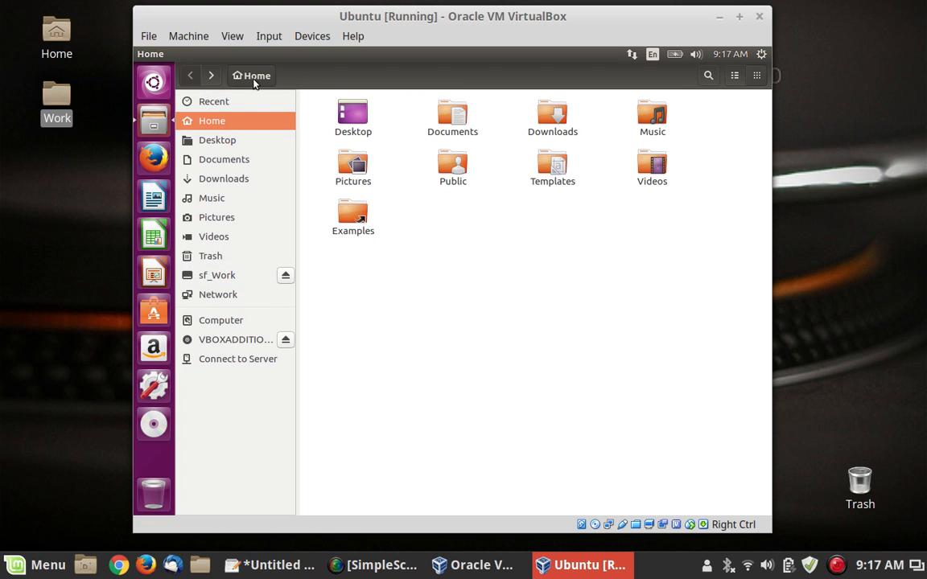
{"action": "left_click", "coordinate": [240, 280]}
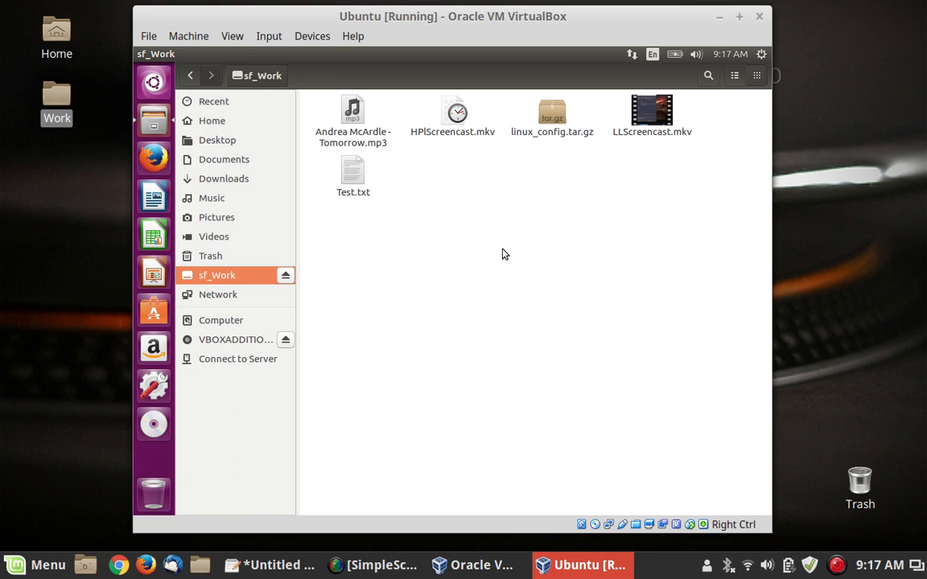
Open linux_config.tar.gz from the shared folder in Archive Manager and move its window clear of the guest's launcher
{"action": "right_click", "coordinate": [544, 130]}
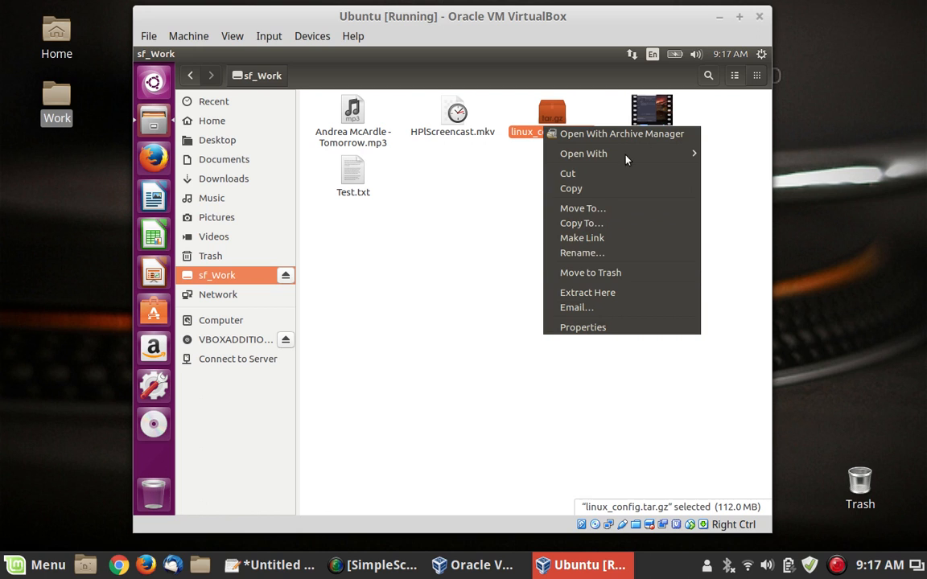
{"action": "left_click", "coordinate": [587, 133]}
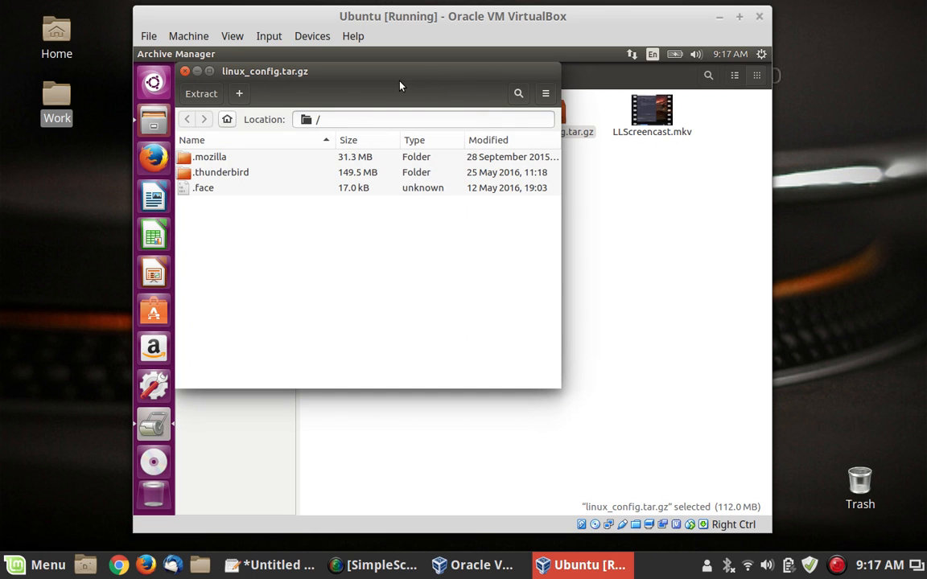
{"action": "left_click_drag", "start_coordinate": [401, 73], "coordinate": [486, 106]}
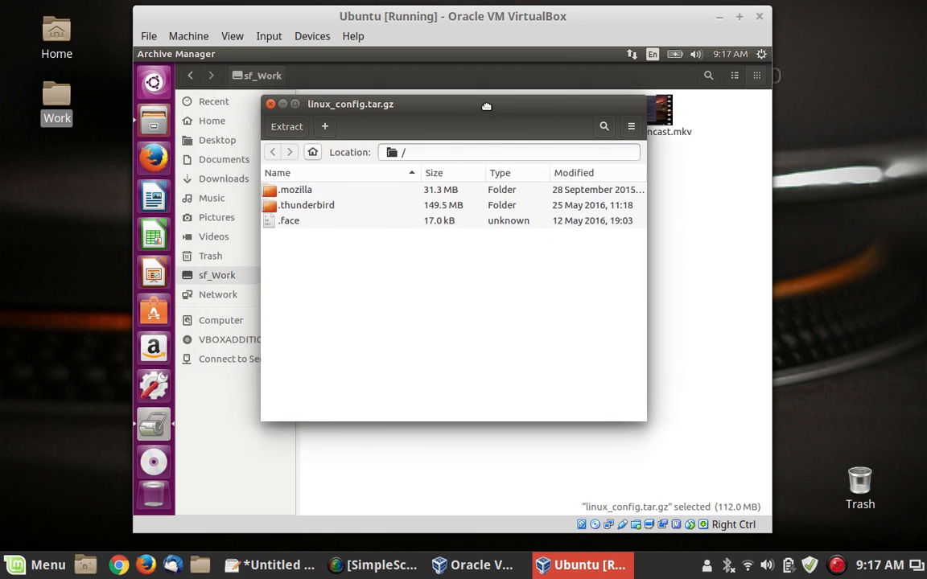
Extract all items in the linux_config.tar.gz archive to the guest's Home folder and close the archive
{"action": "left_click", "coordinate": [376, 206]}
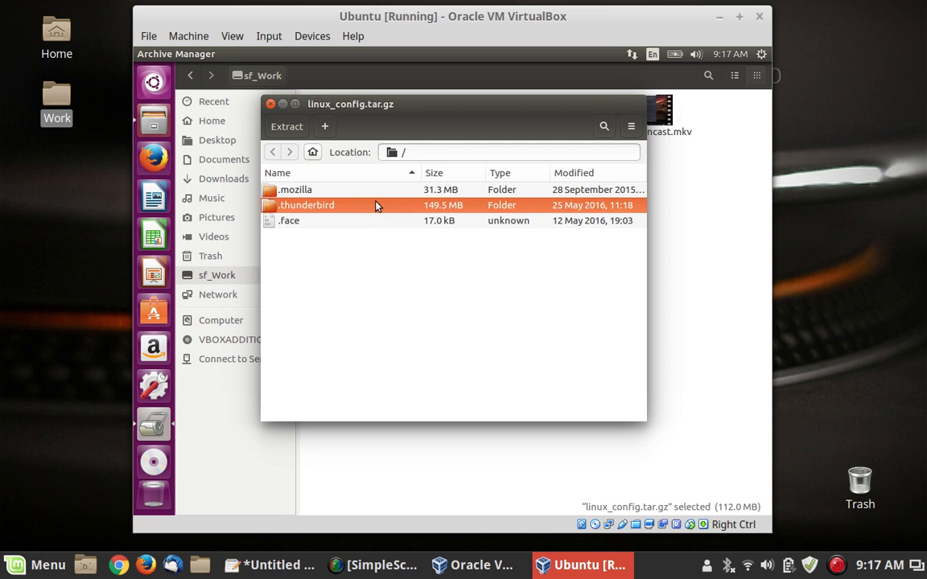
{"action": "key", "text": "ctrl+a"}
{"action": "right_click", "coordinate": [376, 206]}
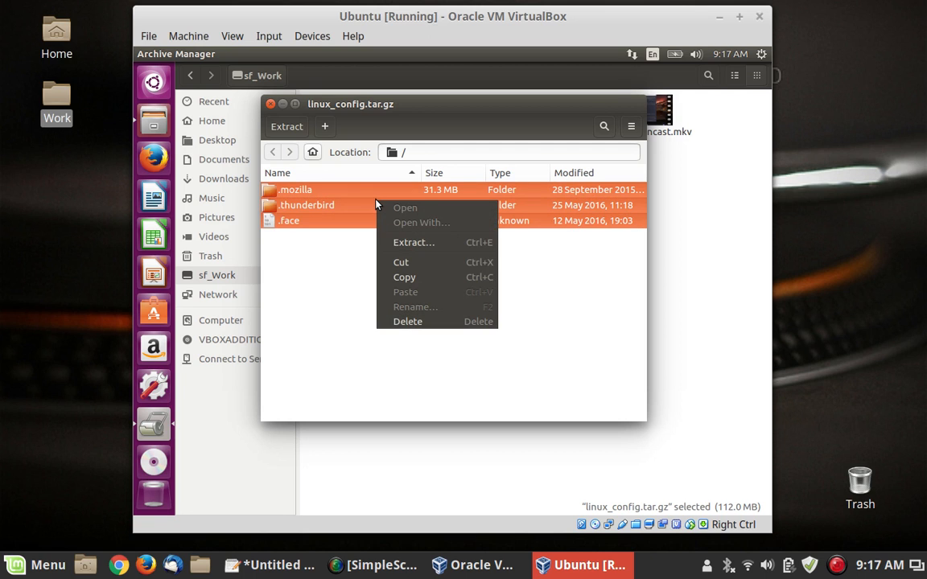
{"action": "left_click", "coordinate": [442, 242]}
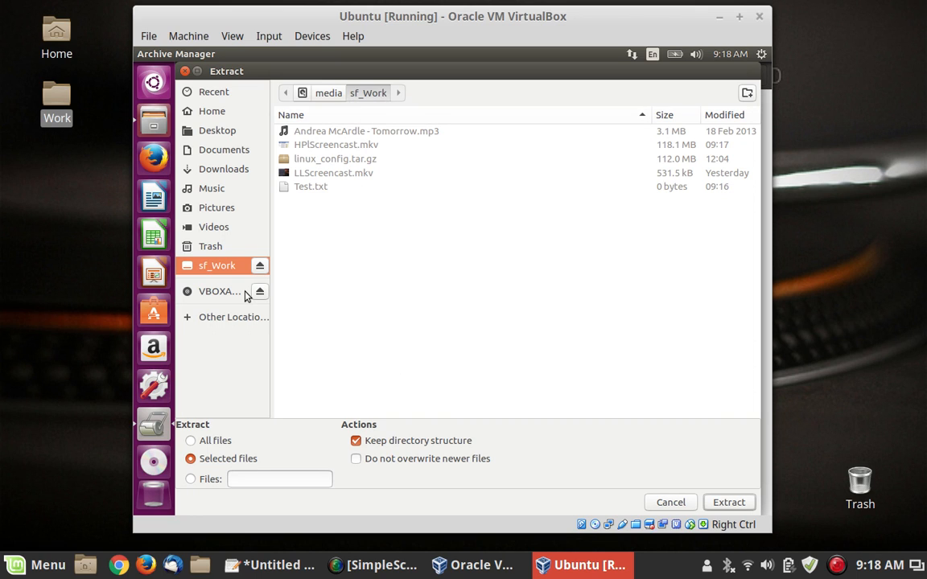
{"action": "left_click", "coordinate": [203, 110]}
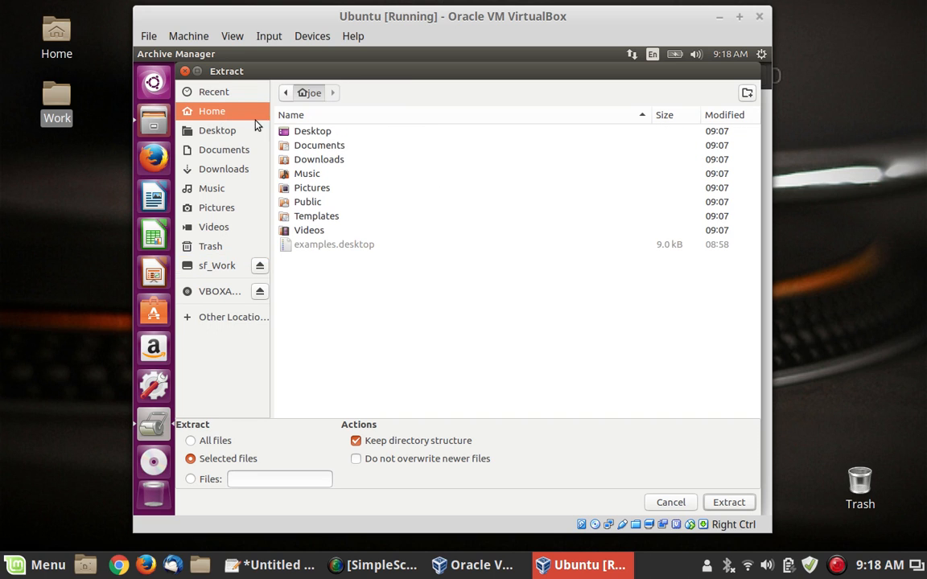
{"action": "left_click", "coordinate": [728, 502]}
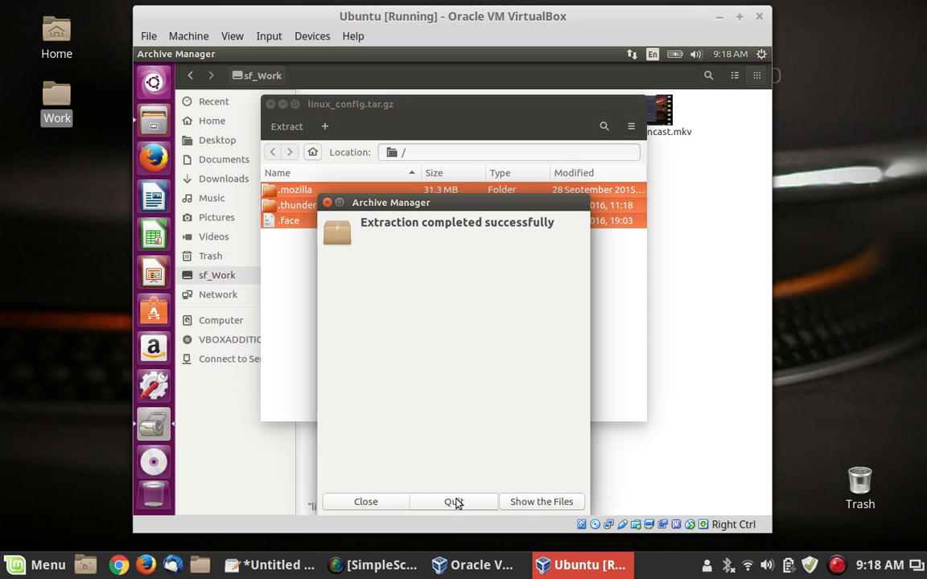
{"action": "left_click", "coordinate": [390, 503]}
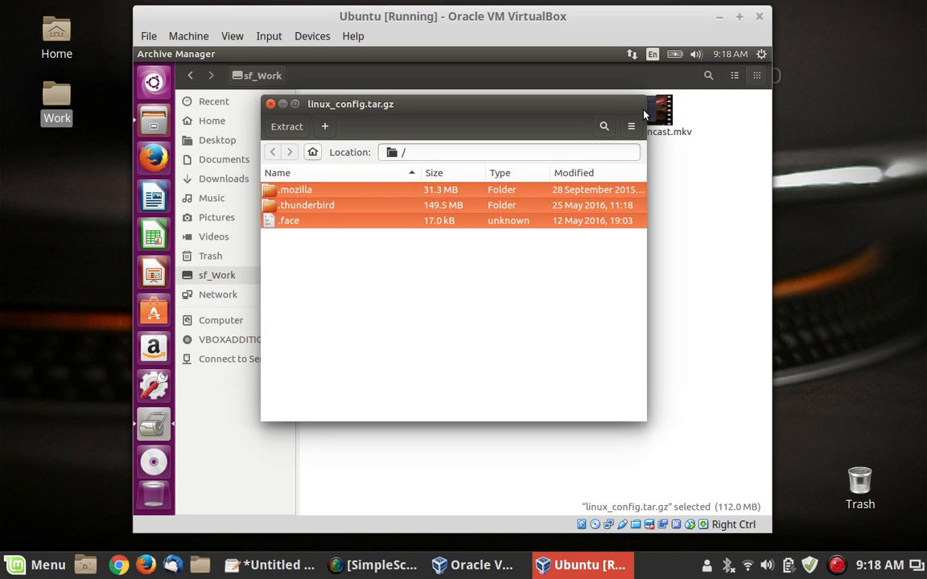
{"action": "left_click", "coordinate": [271, 104]}
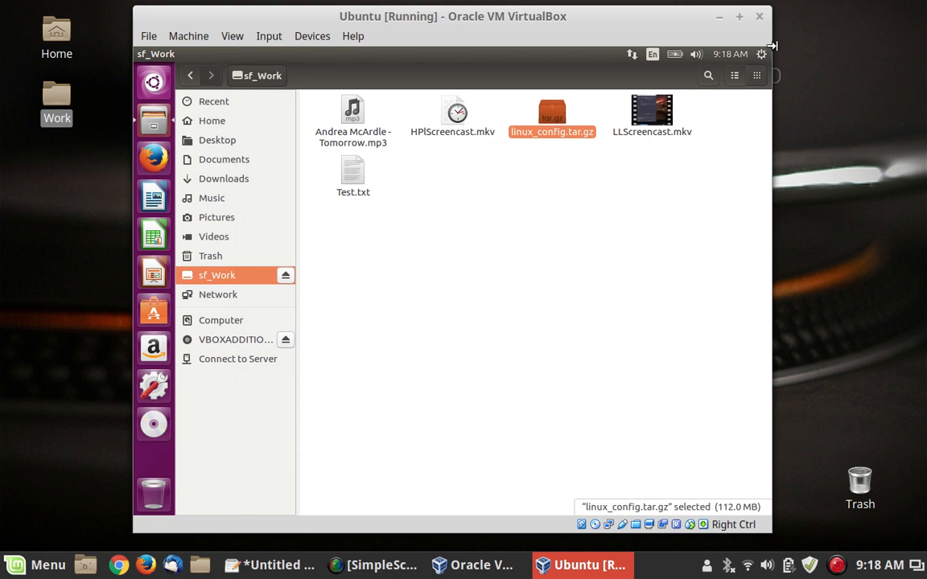
Close the guest's file manager and open the Work folder on the host's desktop
{"action": "left_click", "coordinate": [762, 54]}
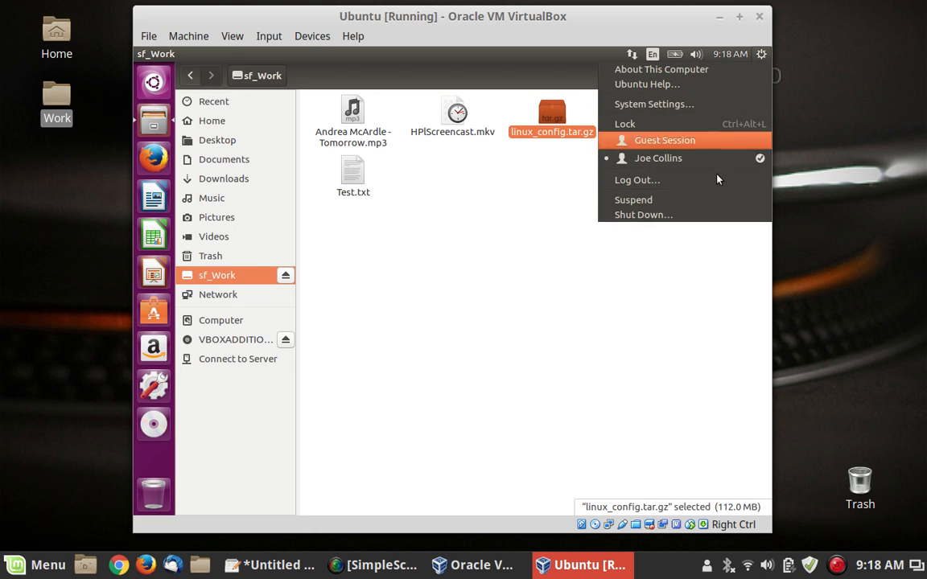
{"action": "left_click", "coordinate": [529, 236]}
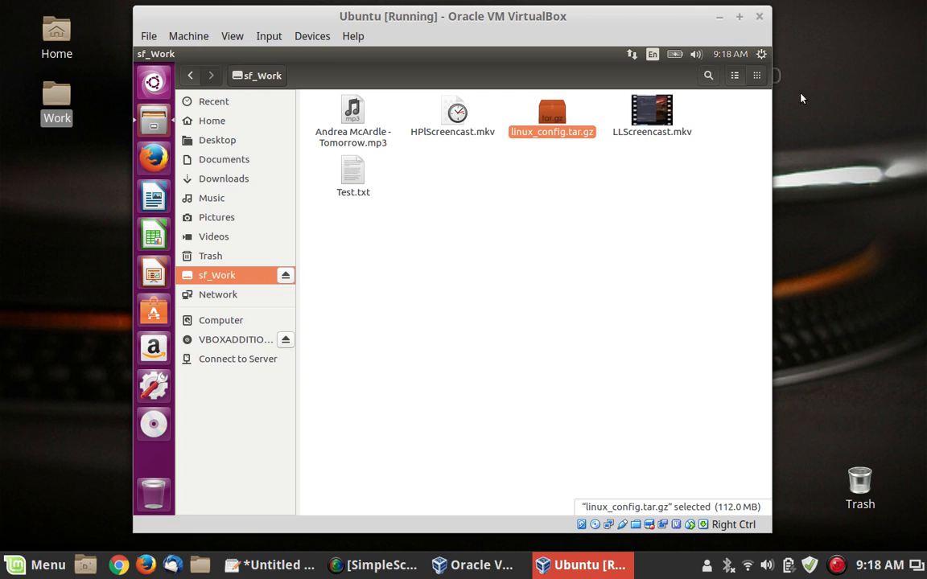
{"action": "left_click", "coordinate": [142, 54]}
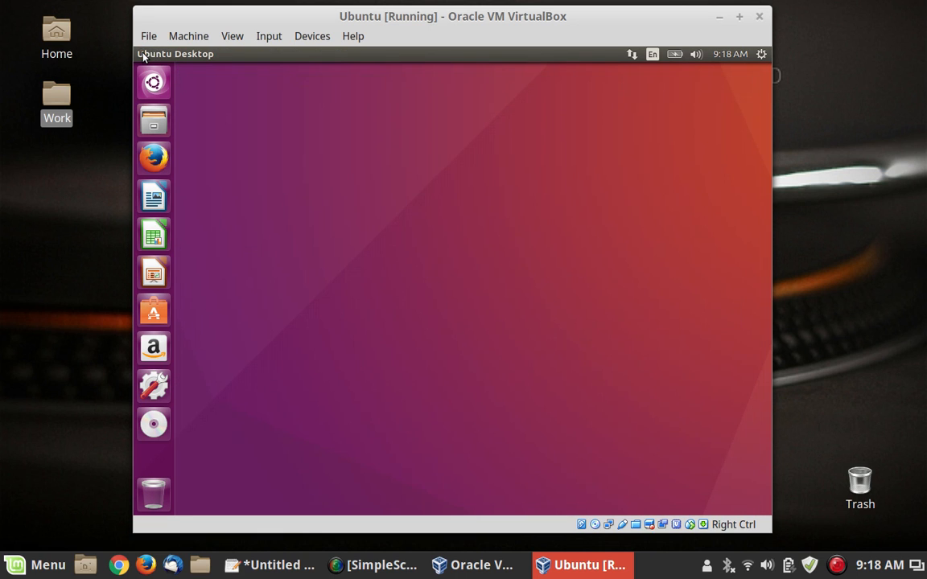
{"action": "double_click", "coordinate": [61, 105]}
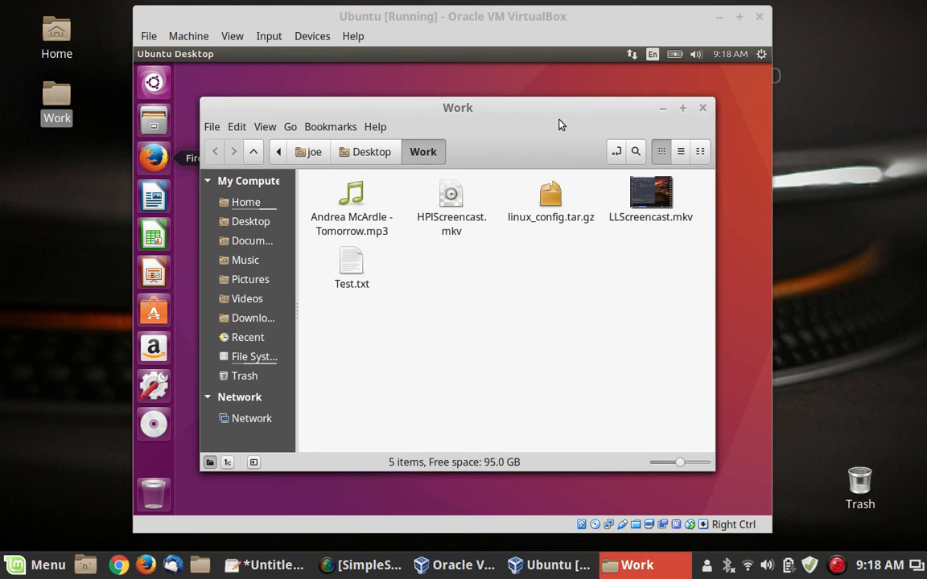
Move the host's Work folder window aside and try to transfer Test.txt from it directly onto the guest's desktop
{"action": "left_click_drag", "start_coordinate": [490, 115], "coordinate": [699, 102]}
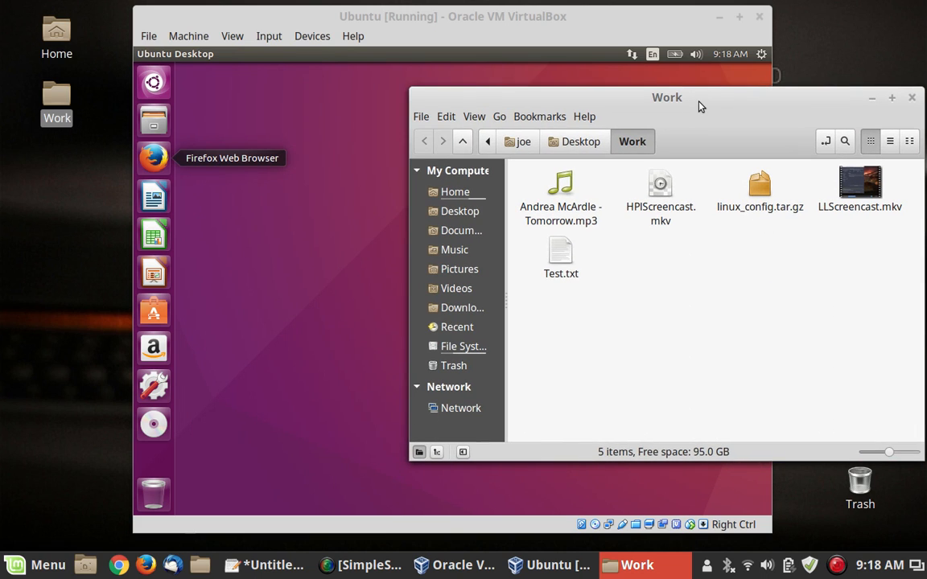
{"action": "left_click", "coordinate": [553, 274]}
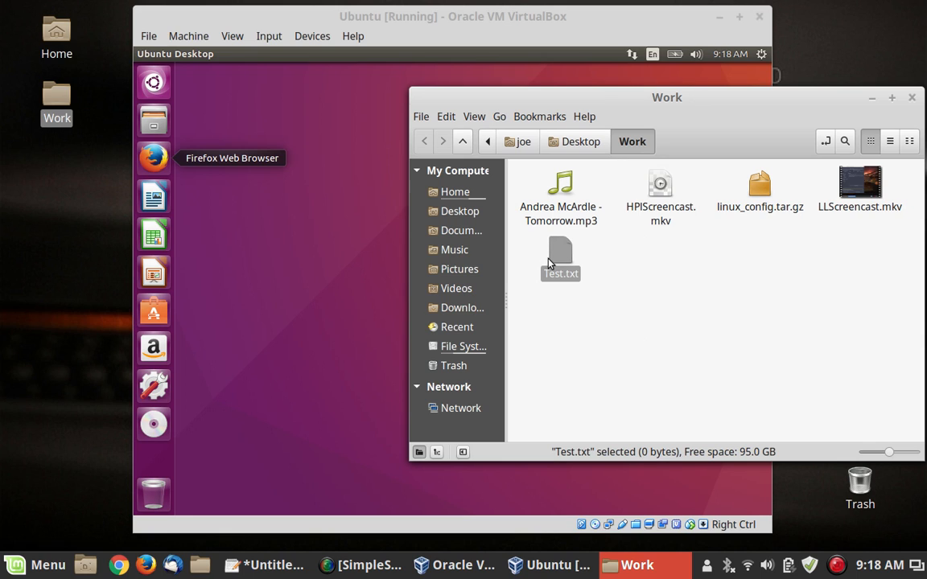
{"action": "left_click_drag", "start_coordinate": [559, 253], "coordinate": [245, 160]}
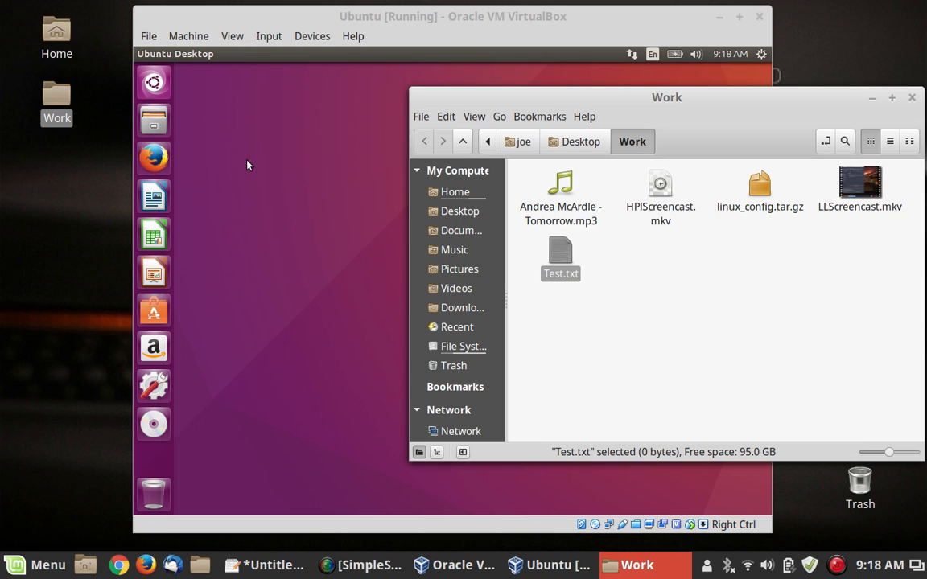
Switch the Ubuntu virtual machine to full-screen mode and return it to windowed mode
{"action": "left_click", "coordinate": [366, 35]}
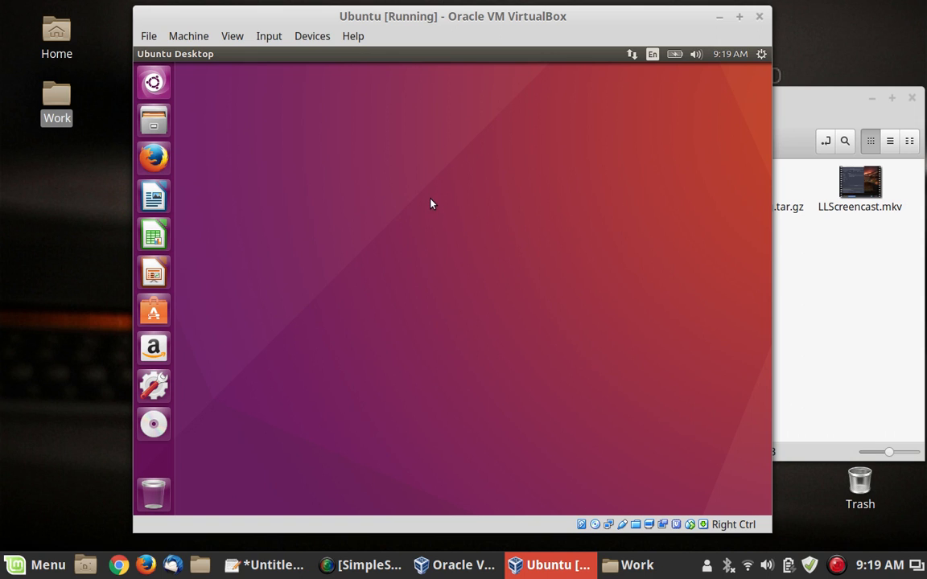
{"action": "key", "text": "Control_R+f"}
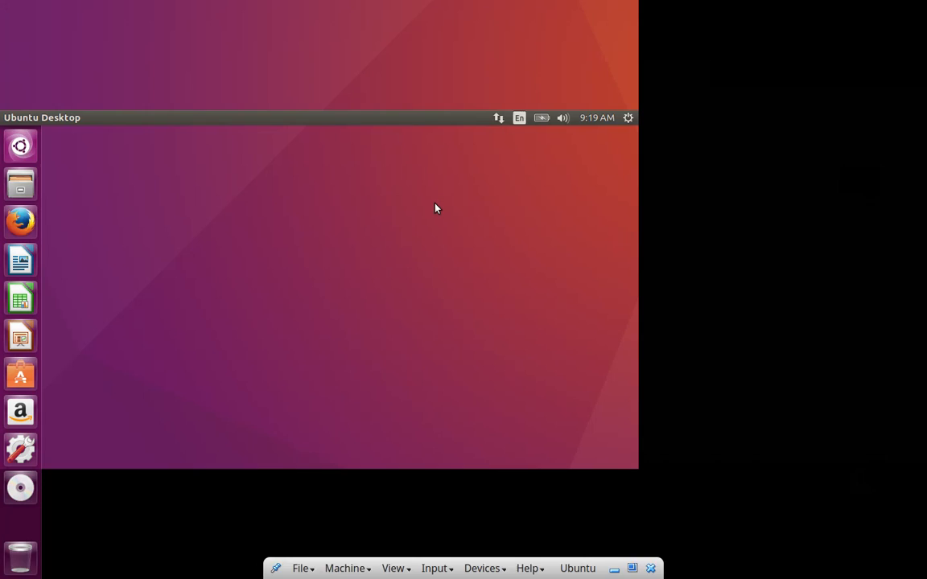
{"action": "key", "text": "Control_R+f"}
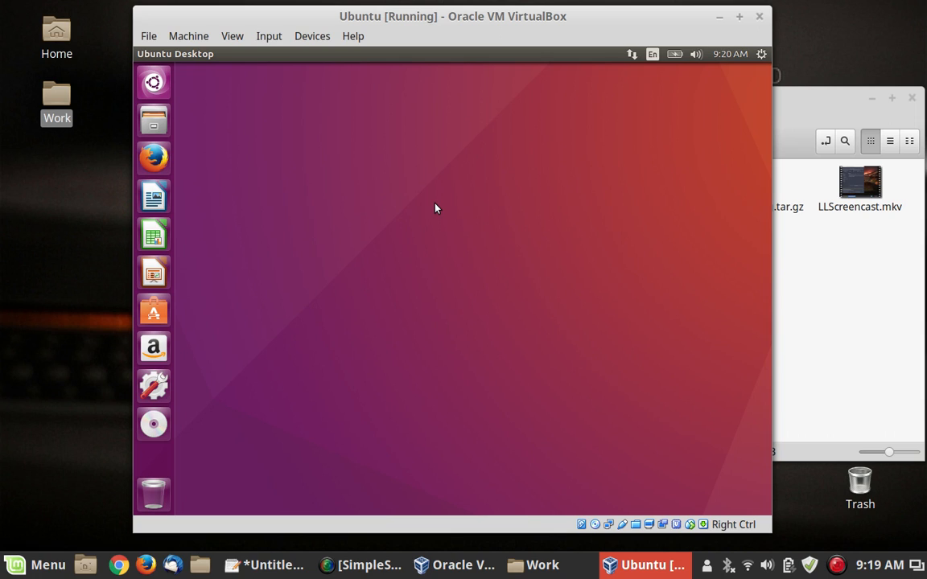
Shut down the Ubuntu guest from within its own desktop session
{"action": "left_click", "coordinate": [763, 55]}
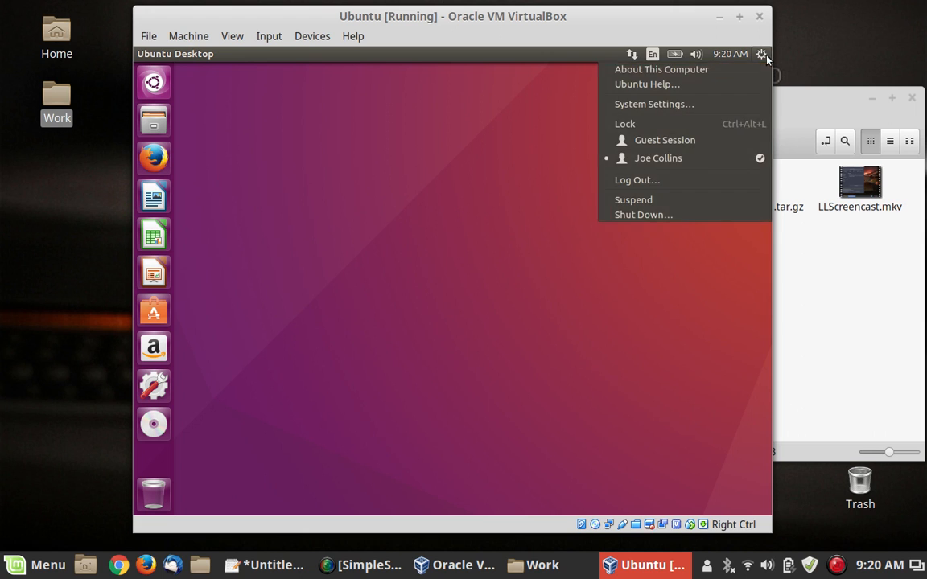
{"action": "left_click", "coordinate": [718, 216]}
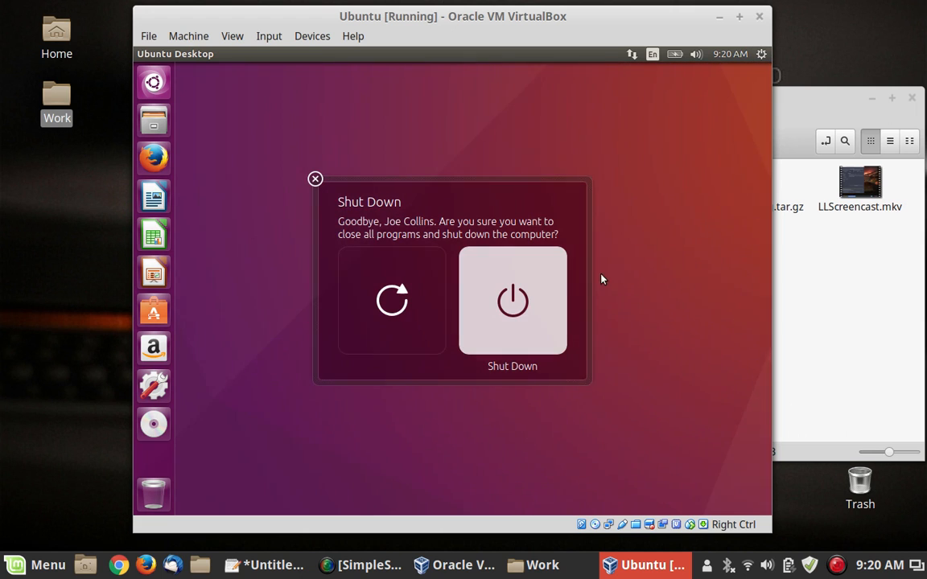
{"action": "left_click", "coordinate": [499, 319]}
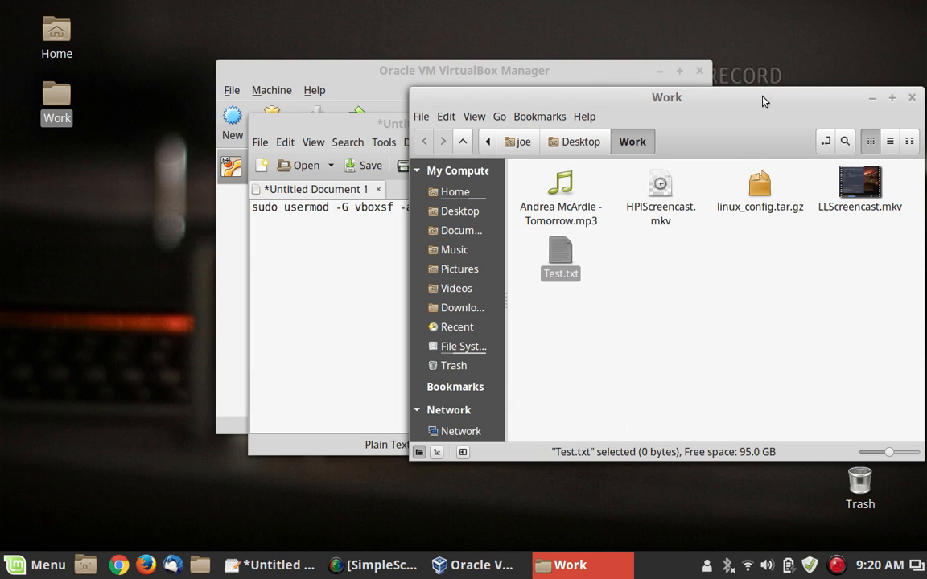
Close the host's Work folder window and the untitled gedit document without saving it
{"action": "left_click_drag", "start_coordinate": [762, 98], "coordinate": [556, 123]}
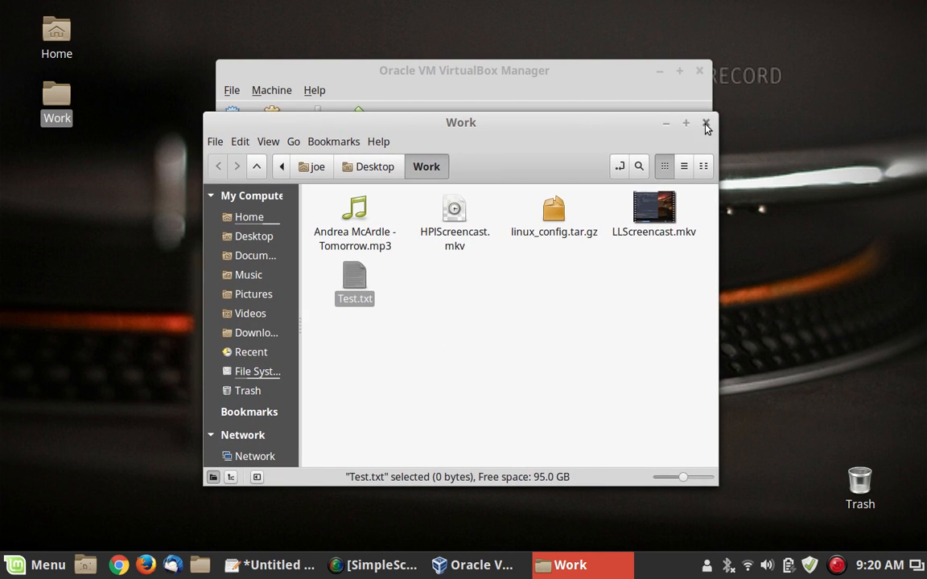
{"action": "left_click", "coordinate": [706, 122]}
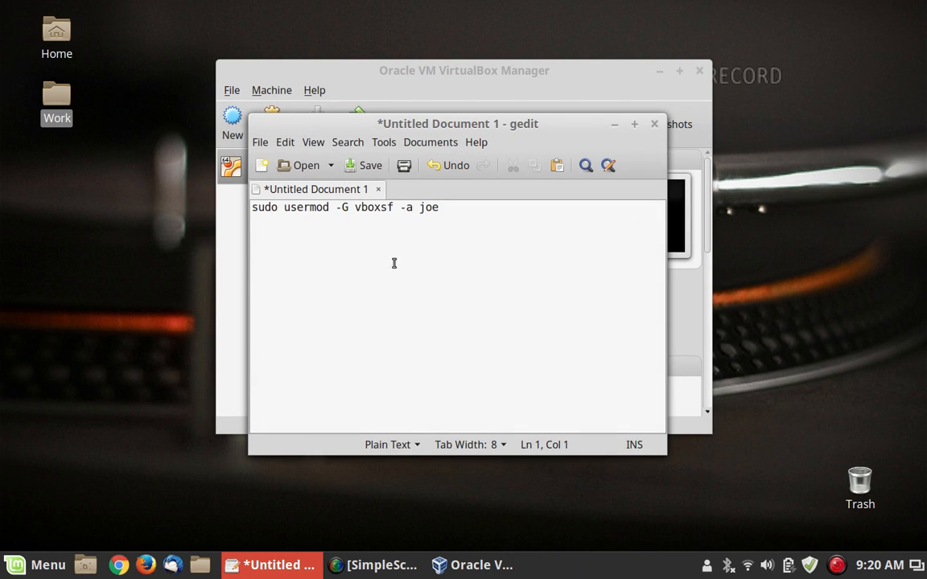
{"action": "left_click", "coordinate": [654, 124]}
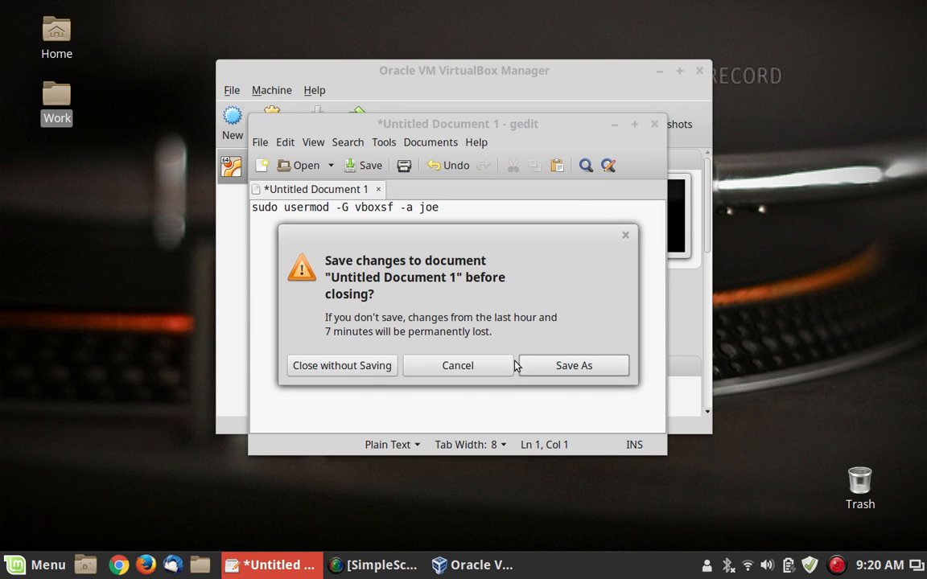
{"action": "left_click", "coordinate": [387, 371]}
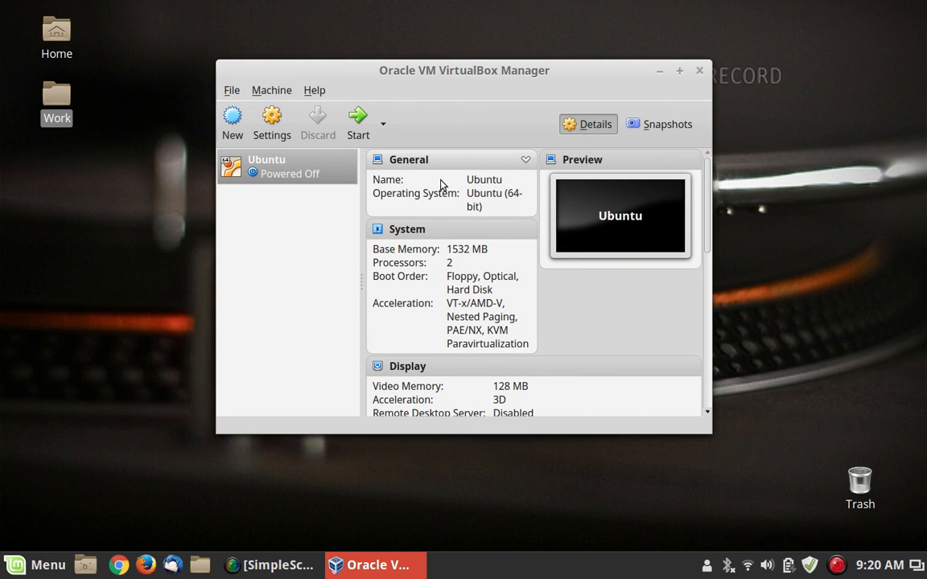
View the Ubuntu machine's snapshots and close VirtualBox Manager
{"action": "left_click", "coordinate": [659, 129]}
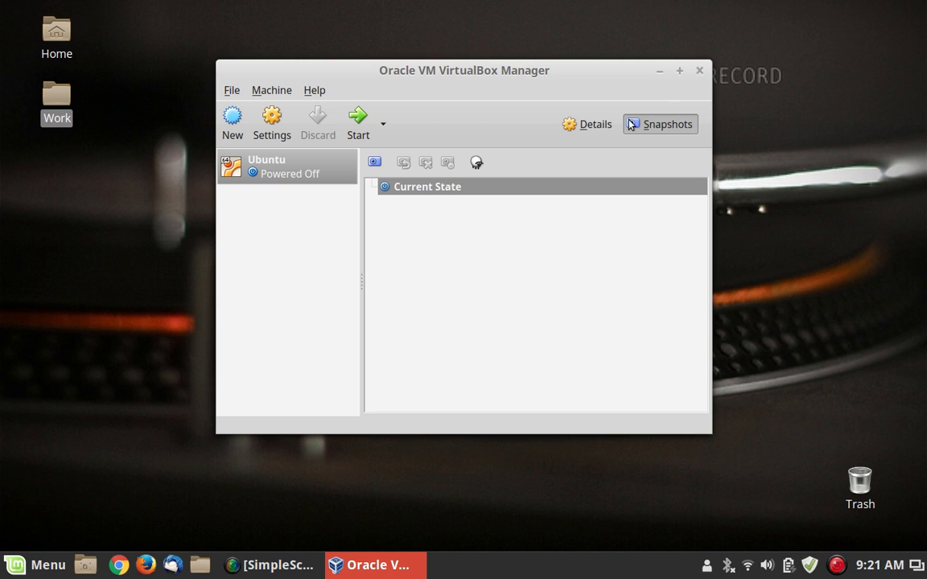
{"action": "left_click", "coordinate": [700, 71]}
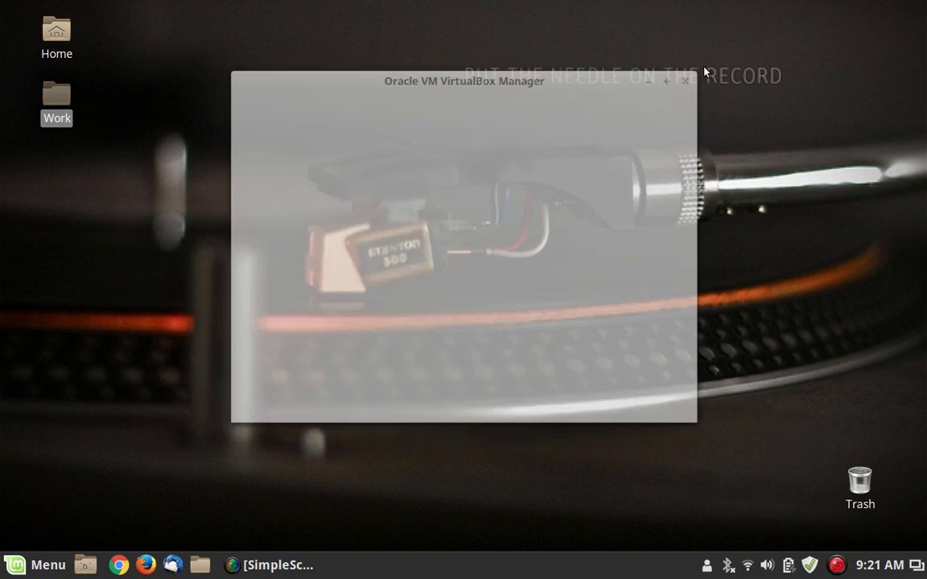
Open the Ubuntu machine's folder inside VirtualBox VMs in the host's Home folder
{"action": "double_click", "coordinate": [54, 28]}
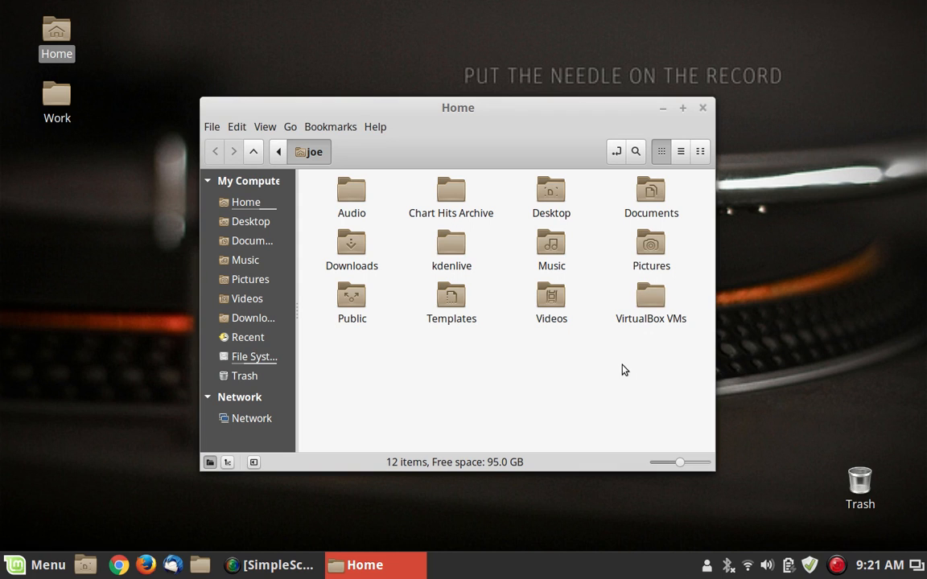
{"action": "double_click", "coordinate": [650, 298]}
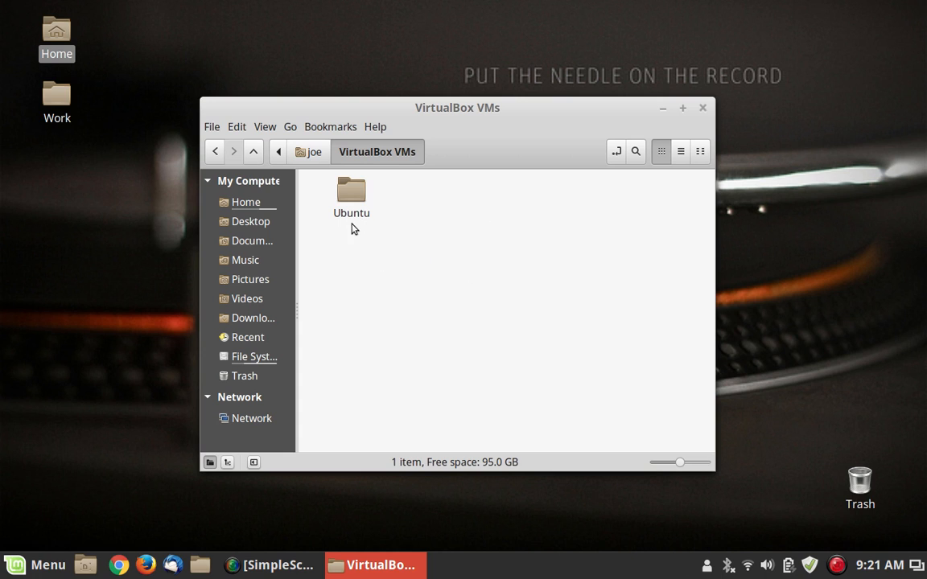
{"action": "double_click", "coordinate": [351, 198]}
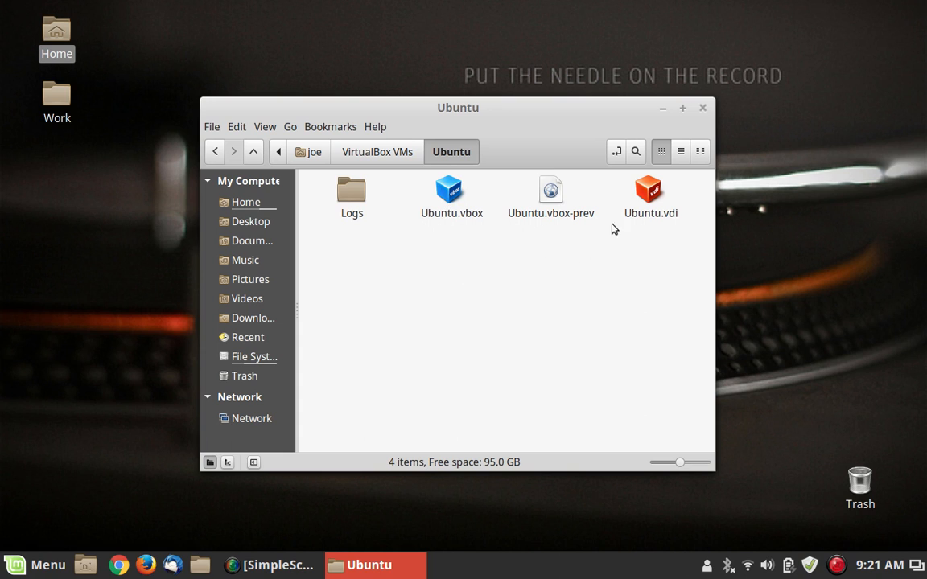
Inspect the properties of Ubuntu.vdi, then return to the VirtualBox VMs folder and close the file manager
{"action": "left_click", "coordinate": [647, 196]}
{"action": "right_click", "coordinate": [648, 196]}
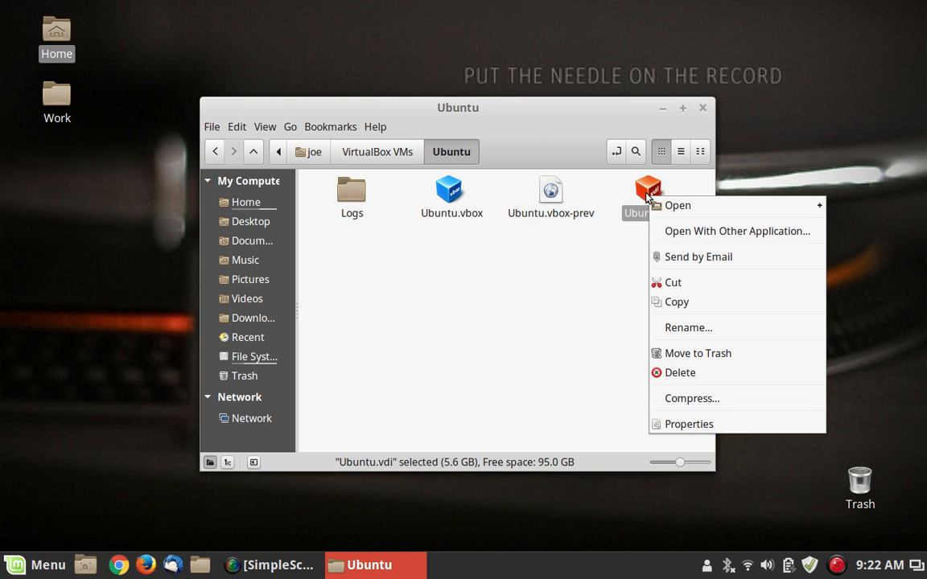
{"action": "left_click", "coordinate": [712, 427]}
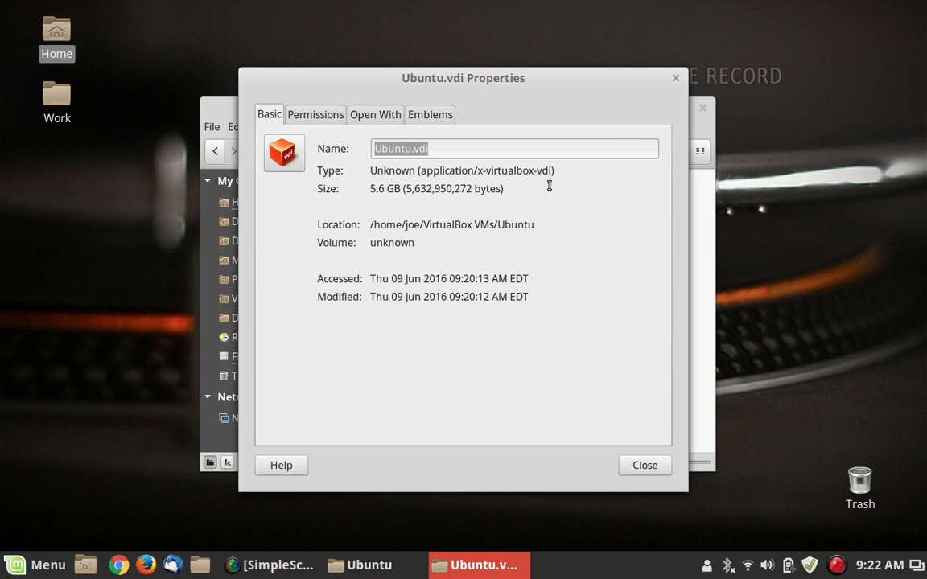
{"action": "left_click", "coordinate": [674, 79]}
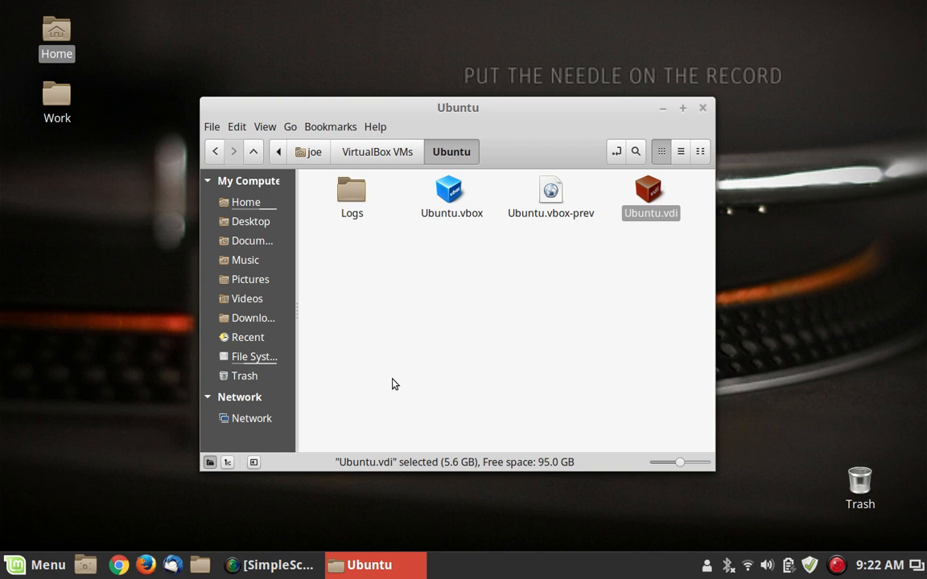
{"action": "left_click", "coordinate": [394, 155]}
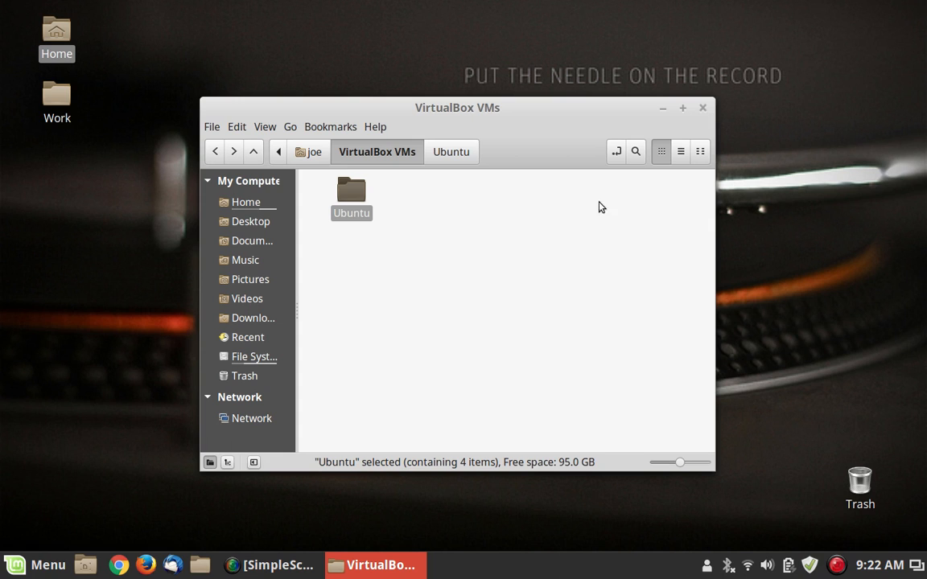
{"action": "left_click", "coordinate": [702, 107]}
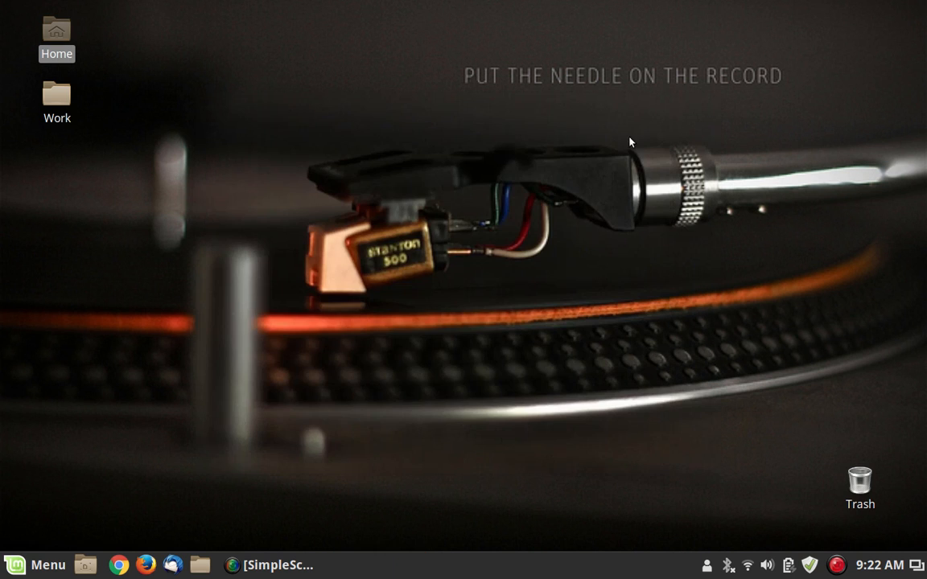
Reopen VirtualBox Manager, create a desktop shortcut for the Ubuntu virtual machine, and close the manager
{"action": "key", "text": "super"}
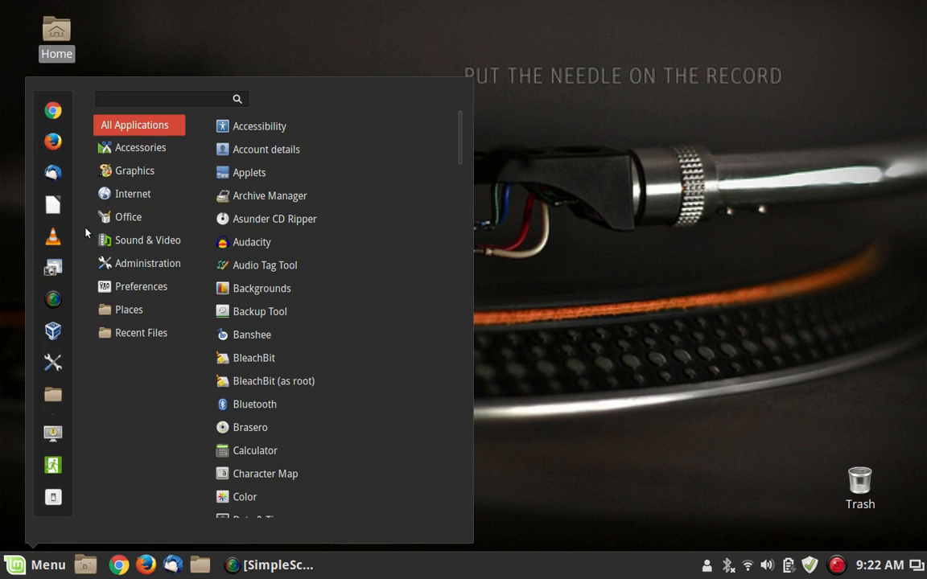
{"action": "left_click", "coordinate": [64, 338]}
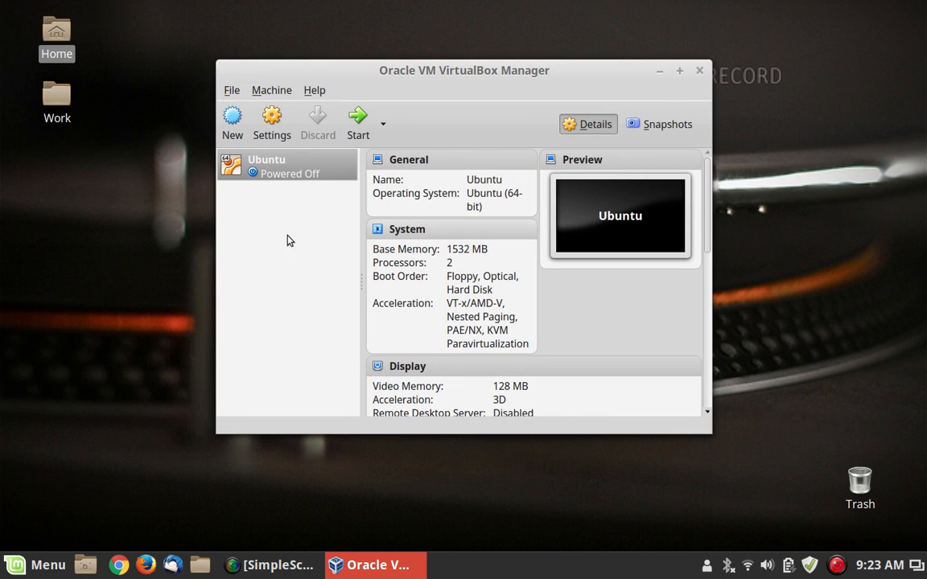
{"action": "right_click", "coordinate": [311, 175]}
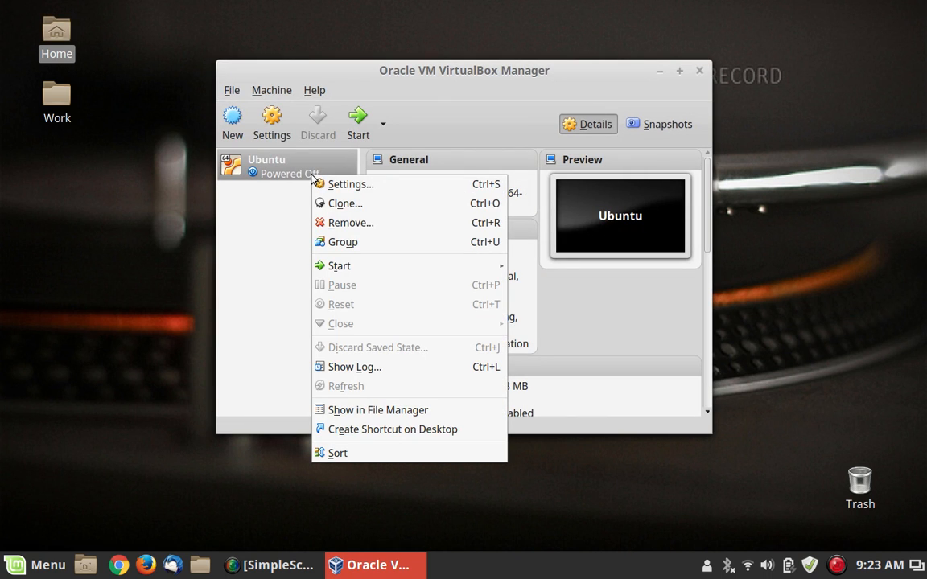
{"action": "left_click", "coordinate": [456, 430]}
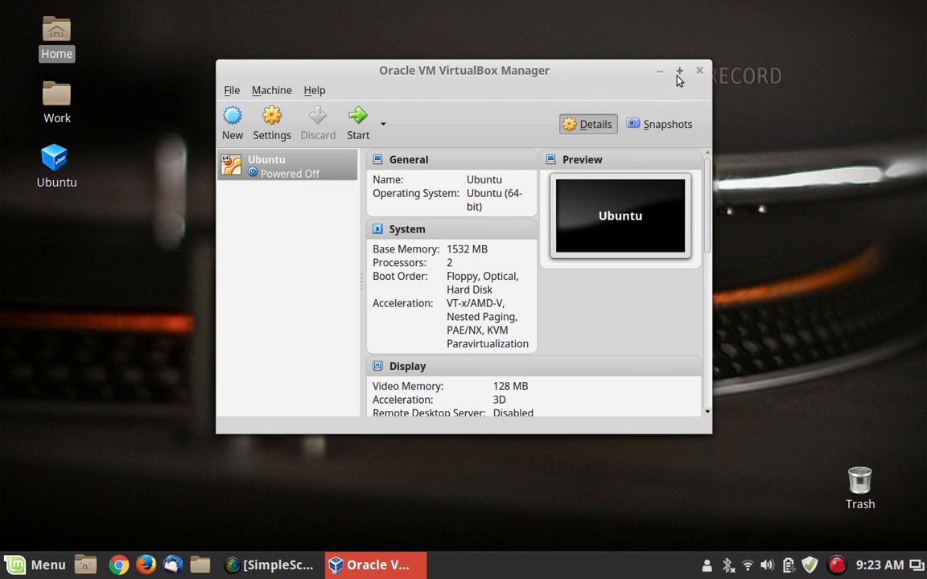
{"action": "left_click", "coordinate": [698, 71]}
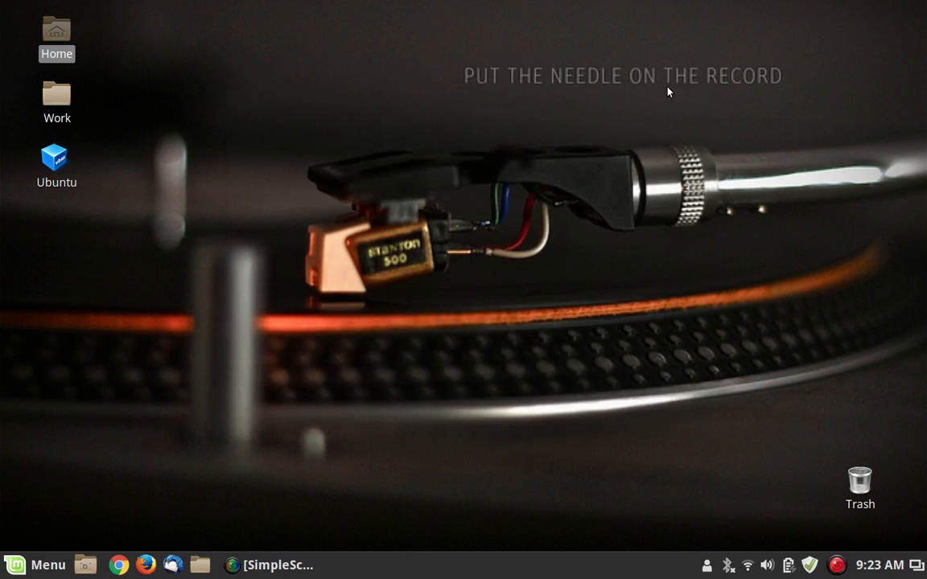
Start the Ubuntu virtual machine from its shortcut on the host's desktop
{"action": "left_click", "coordinate": [48, 179]}
{"action": "double_click", "coordinate": [49, 179]}
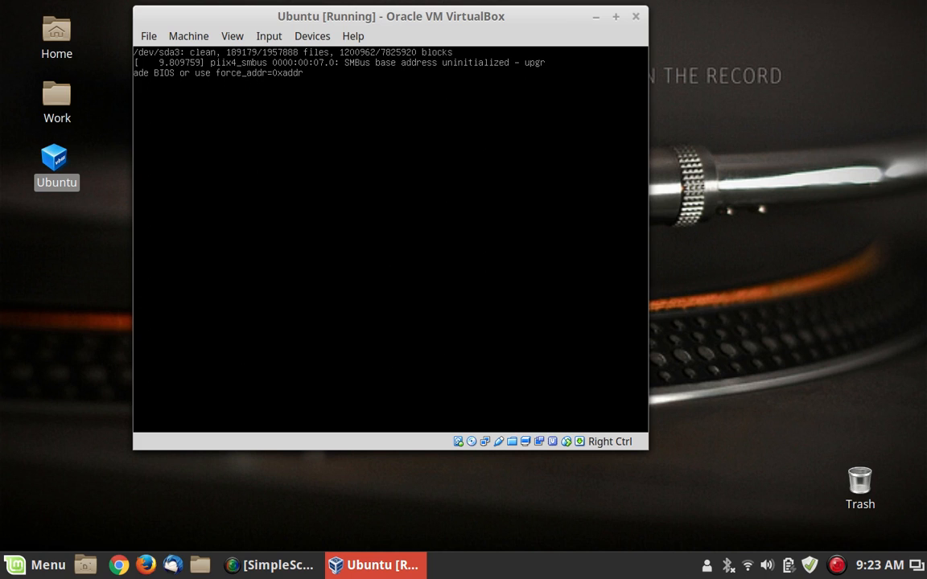
{"action": "left_click", "coordinate": [59, 316]}
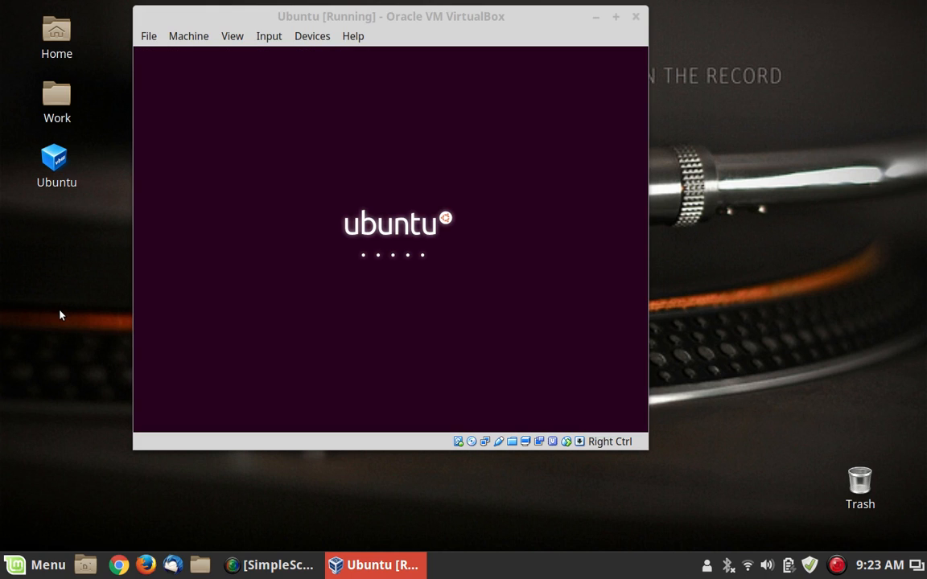